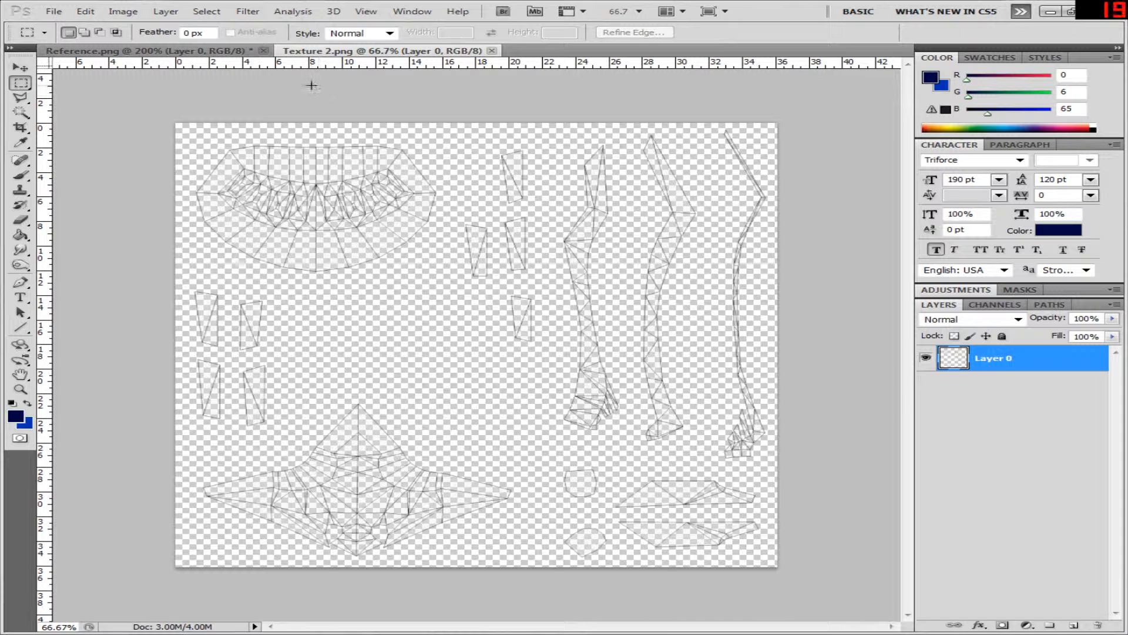
- Examine the keyblade in Reference.png, from the handle and guard up along the blade
{"action": "left_click", "coordinate": [225, 52]}
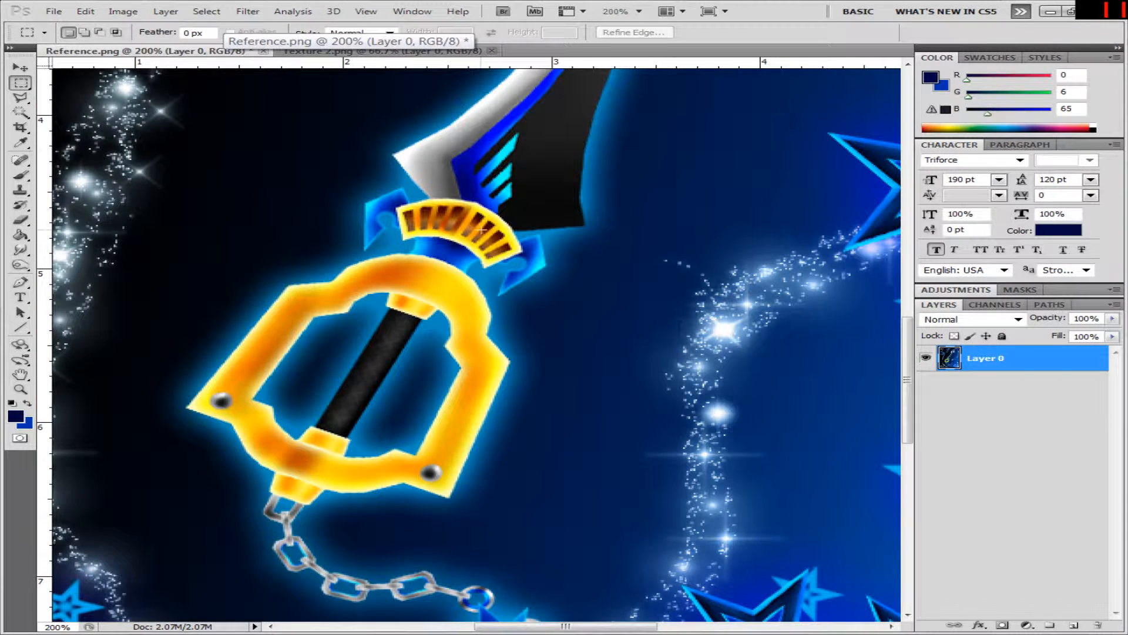
{"action": "scroll", "coordinate": [479, 229], "scroll_direction": "down", "scroll_amount": 3}
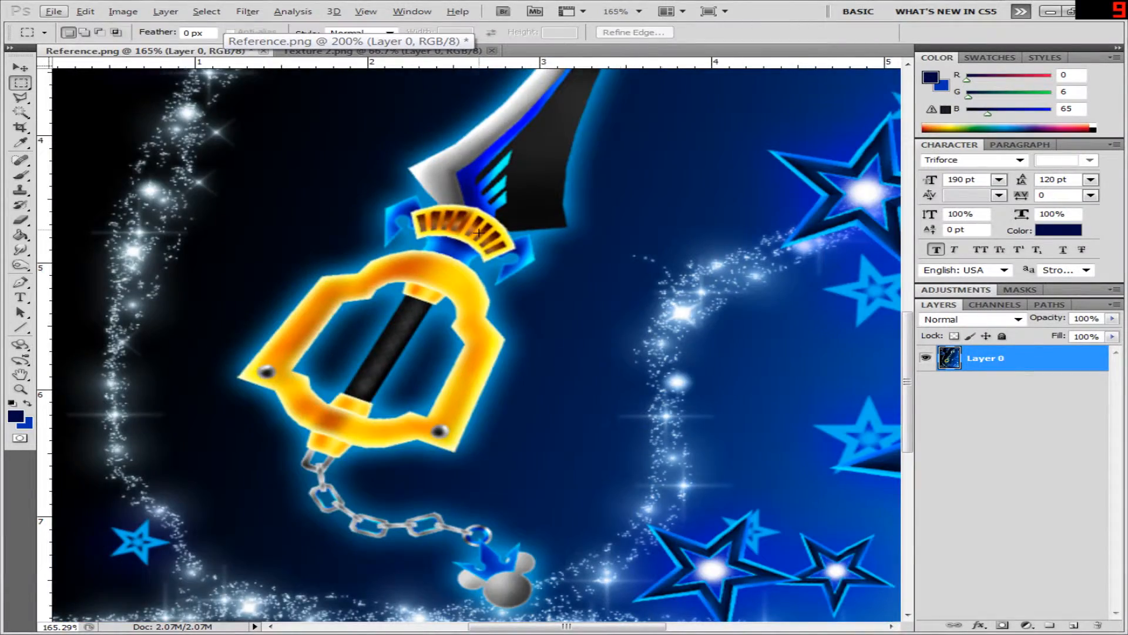
{"action": "scroll", "coordinate": [479, 235], "scroll_direction": "down", "scroll_amount": 1}
{"action": "scroll", "coordinate": [479, 238], "scroll_direction": "up", "scroll_amount": 6}
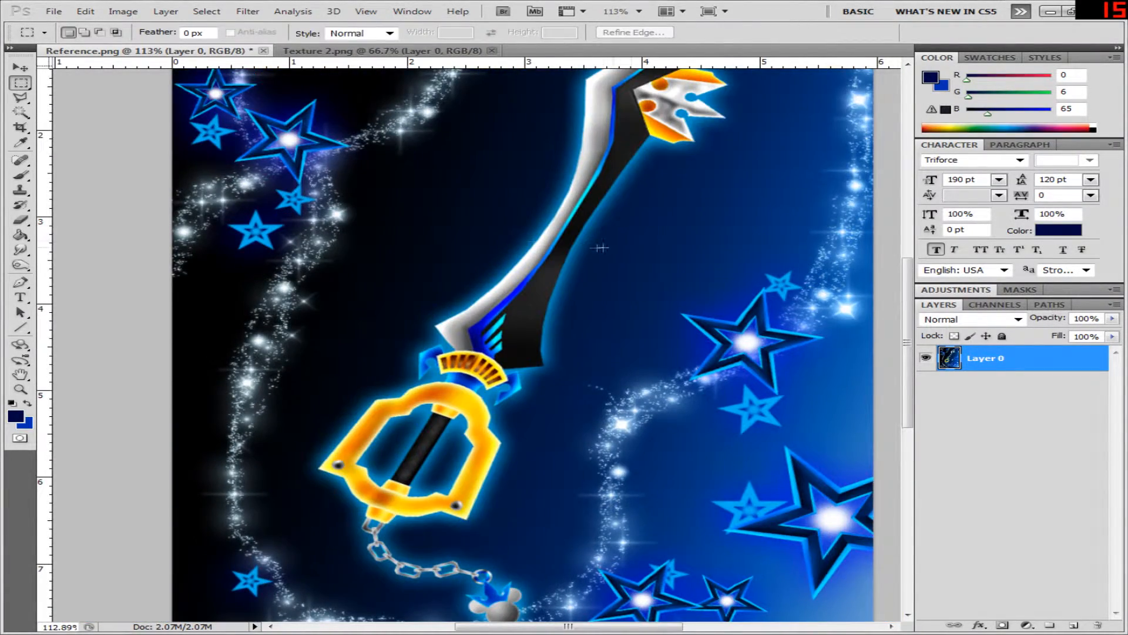
{"action": "scroll", "coordinate": [599, 248], "scroll_direction": "up", "scroll_amount": 2}
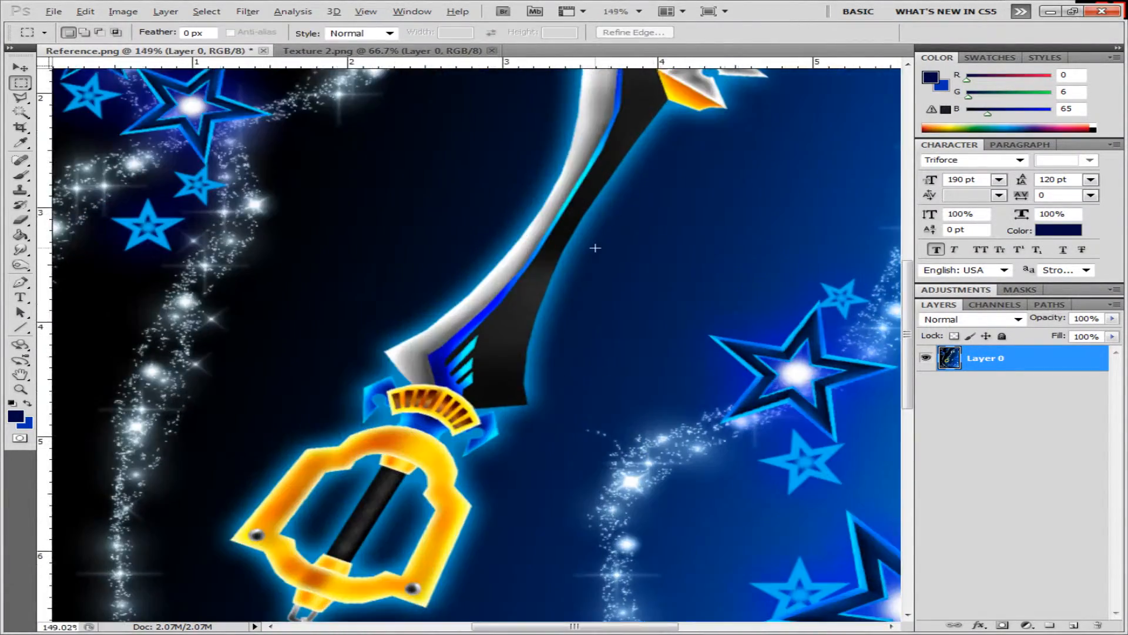
{"action": "scroll", "coordinate": [595, 248], "scroll_direction": "down", "scroll_amount": 1}
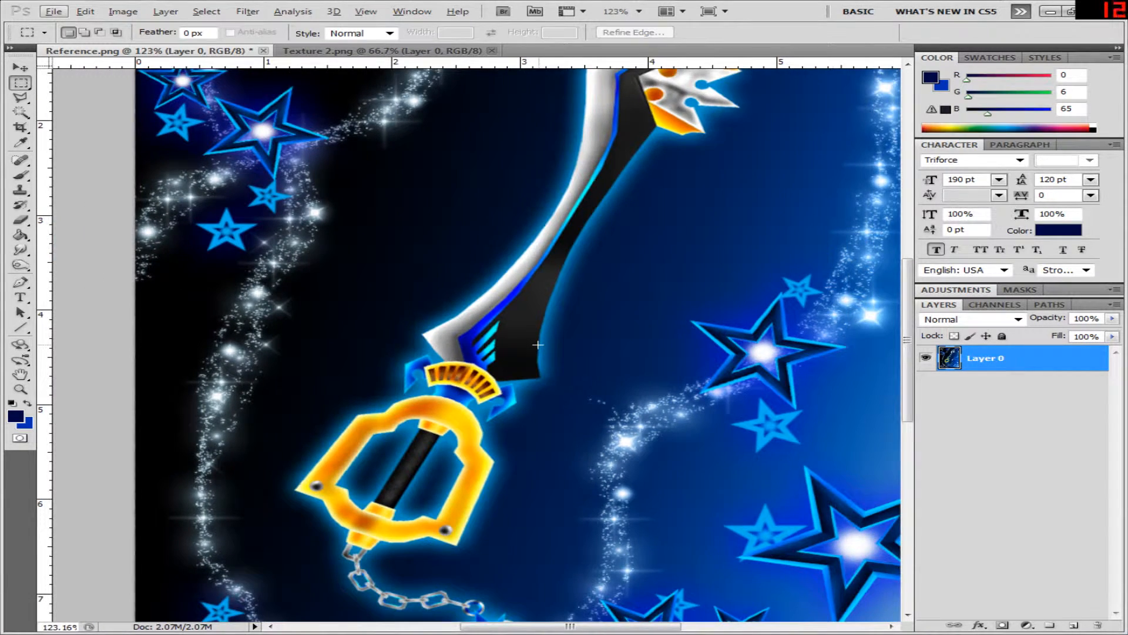
{"action": "scroll", "coordinate": [537, 345], "scroll_direction": "up", "scroll_amount": 1}
{"action": "scroll", "coordinate": [669, 308], "scroll_direction": "down", "scroll_amount": 2}
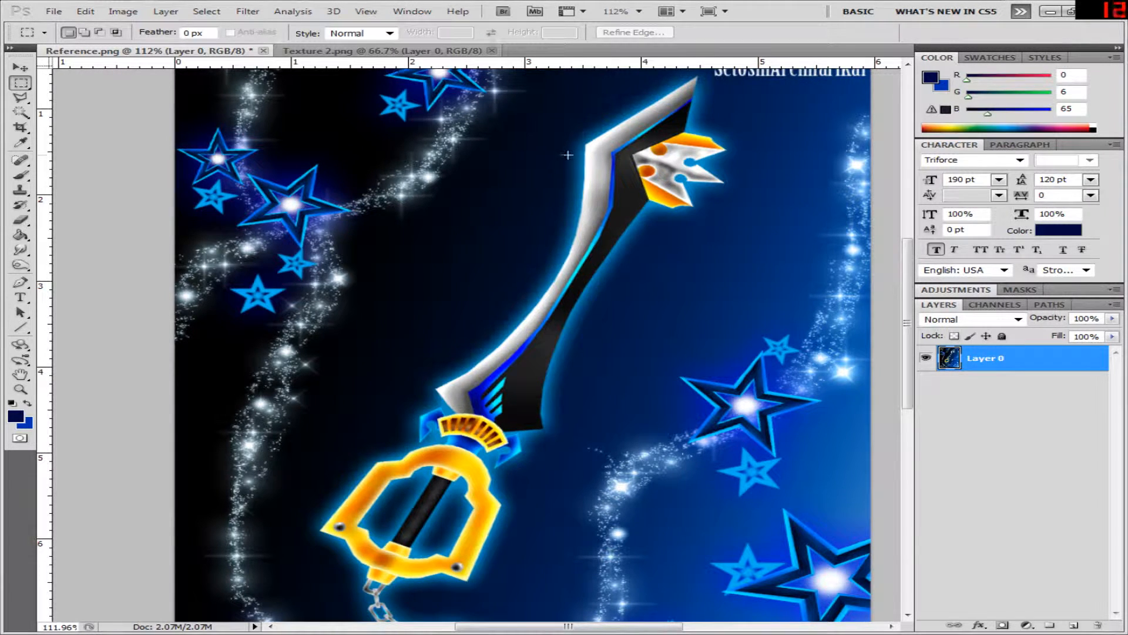
- In Texture 2.png, add a new layer beneath the wireframe layer, and rename the wireframe layer Master
{"action": "left_click", "coordinate": [379, 51]}
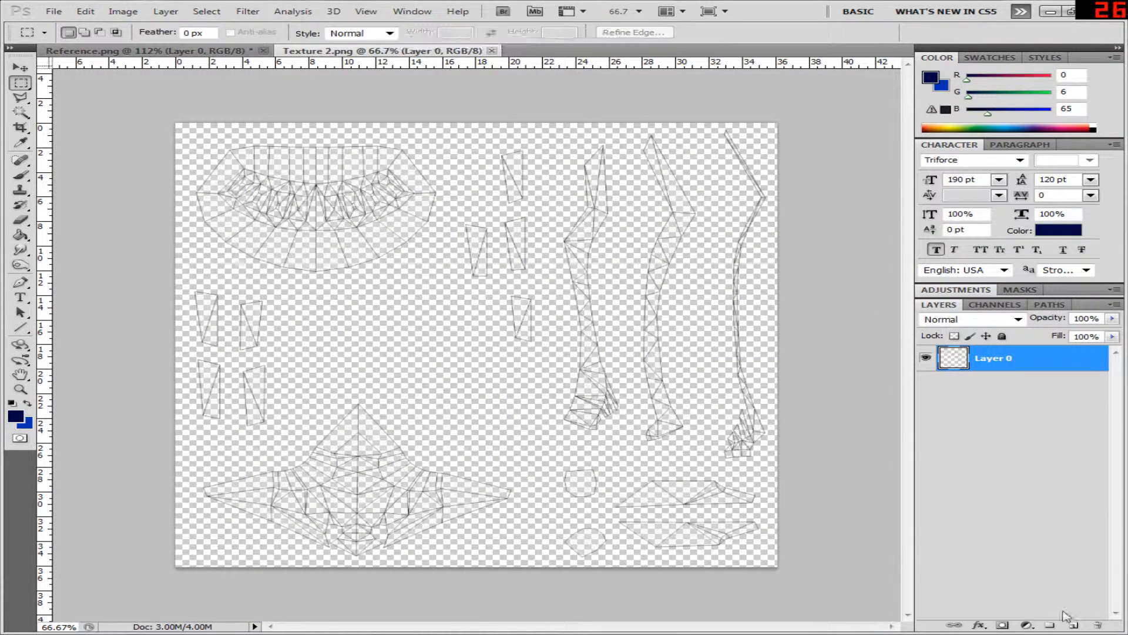
{"action": "left_click", "coordinate": [1075, 626]}
{"action": "left_click_drag", "start_coordinate": [979, 360], "coordinate": [993, 405]}
{"action": "left_click", "coordinate": [925, 360]}
{"action": "left_click", "coordinate": [990, 357]}
{"action": "double_click", "coordinate": [990, 358]}
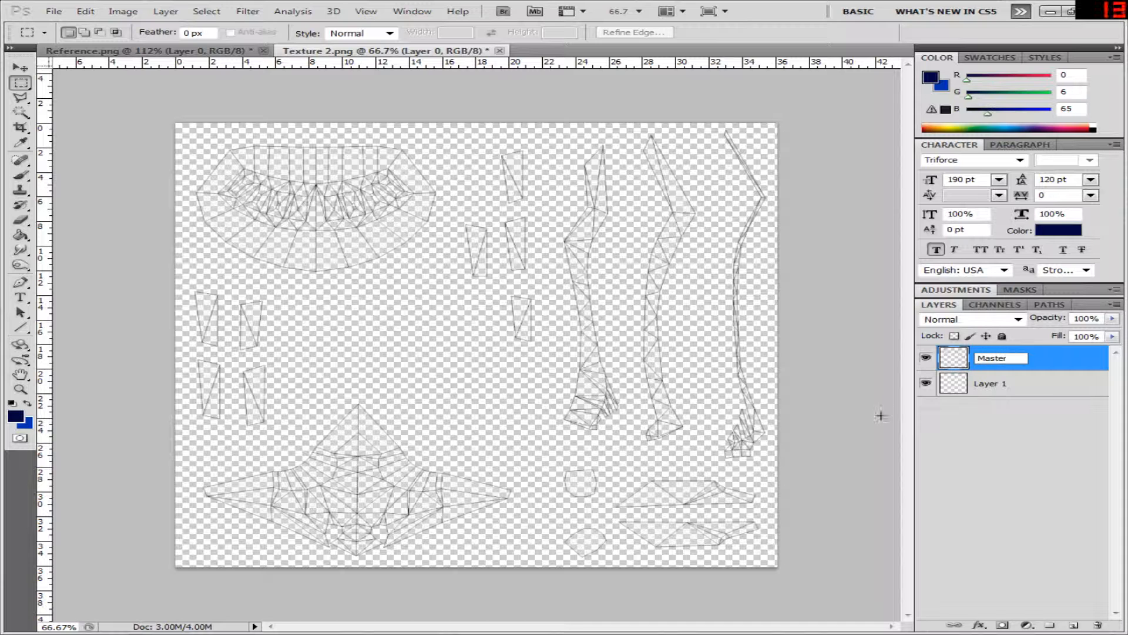
{"action": "left_click", "coordinate": [995, 390]}
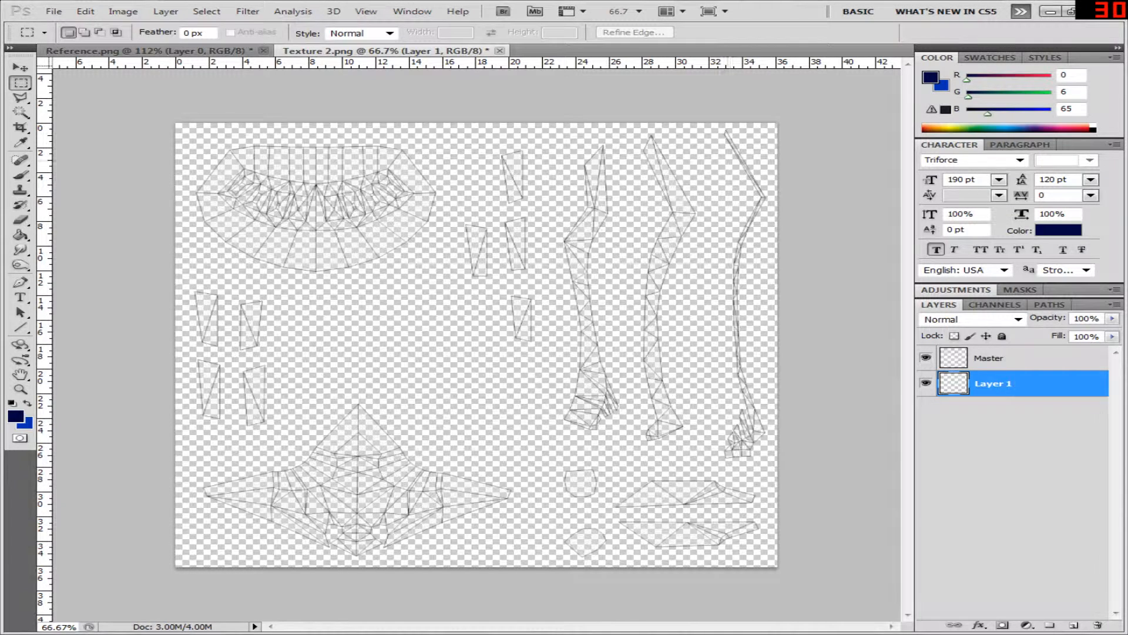
- Sample the blade's blue (0, 35, 254) as background and its cyan strip (0, 255, 255) as foreground color from Reference.png
{"action": "left_click", "coordinate": [229, 52]}
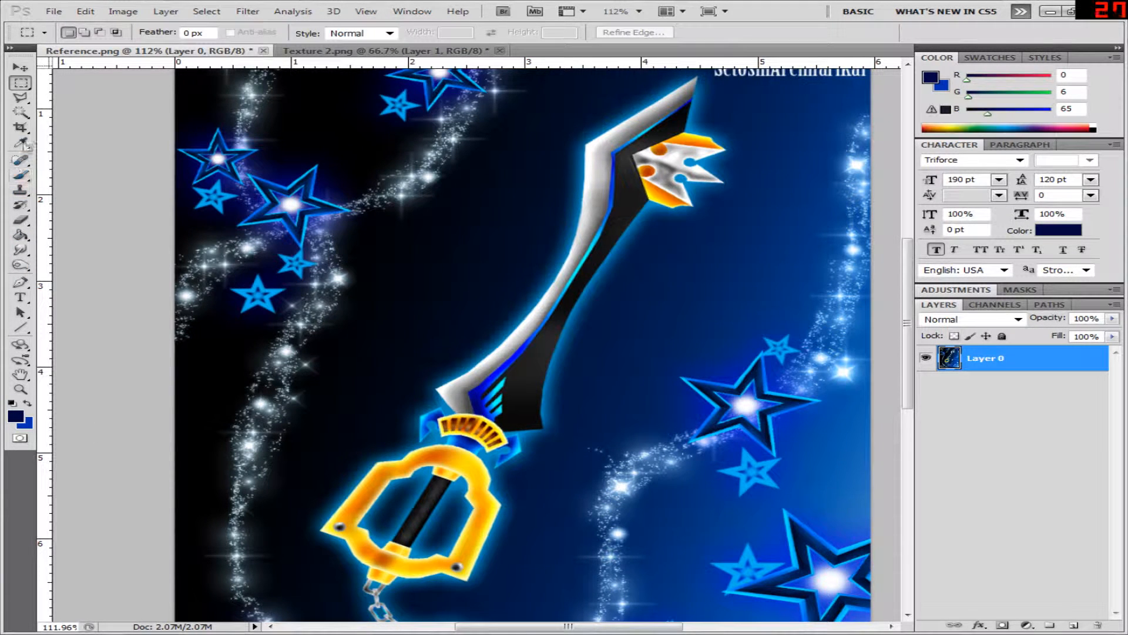
{"action": "left_click", "coordinate": [21, 142]}
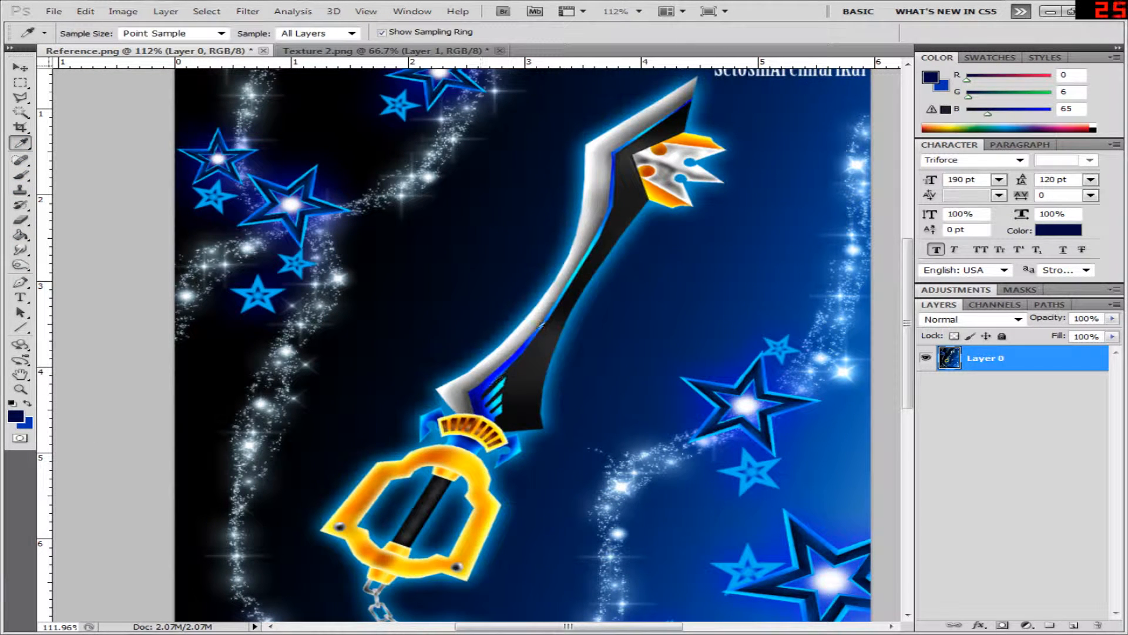
{"action": "left_click", "coordinate": [527, 348]}
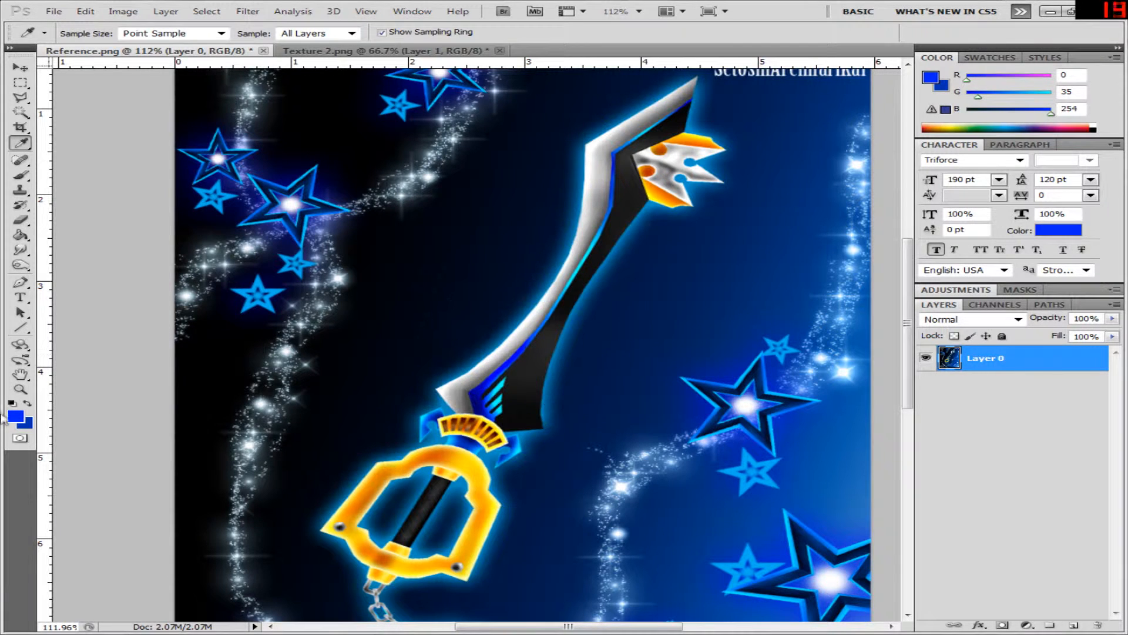
{"action": "left_click", "coordinate": [403, 297]}
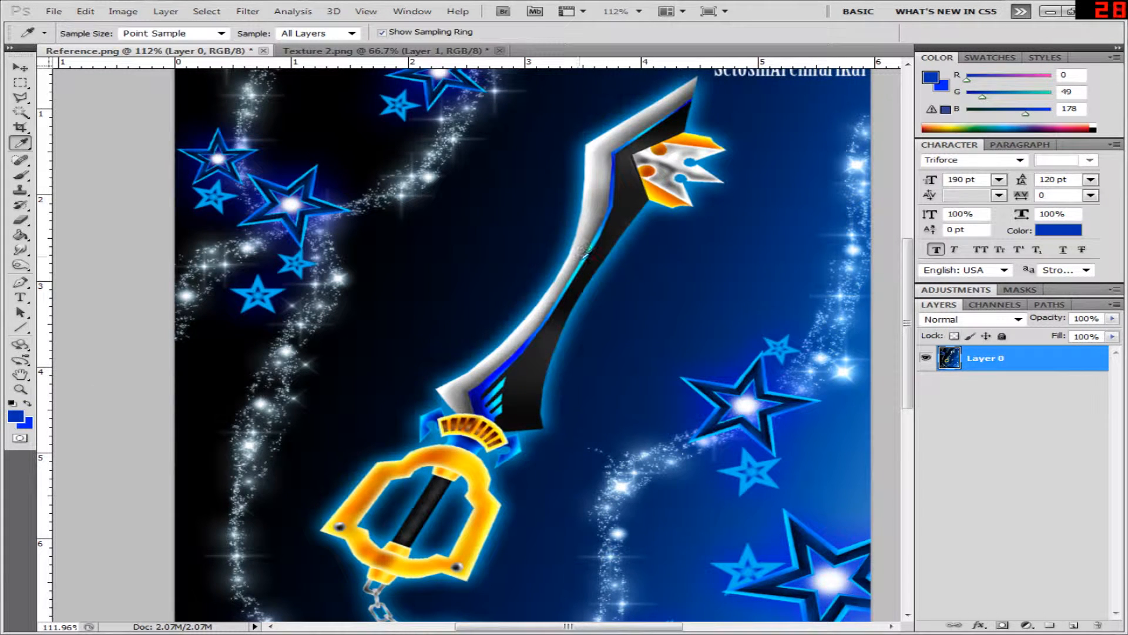
{"action": "left_click", "coordinate": [587, 255]}
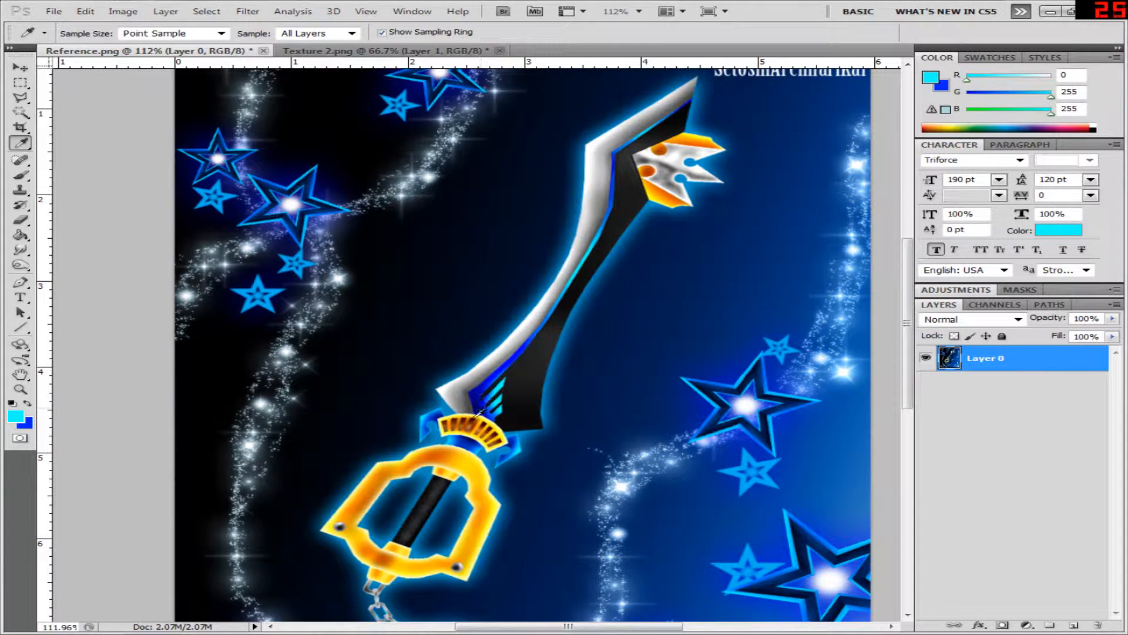
- In Texture 2.png, select a rectangle around the rightmost blade wireframe and fill it with blue (0, 35, 254) on Layer 1
{"action": "left_click", "coordinate": [385, 51]}
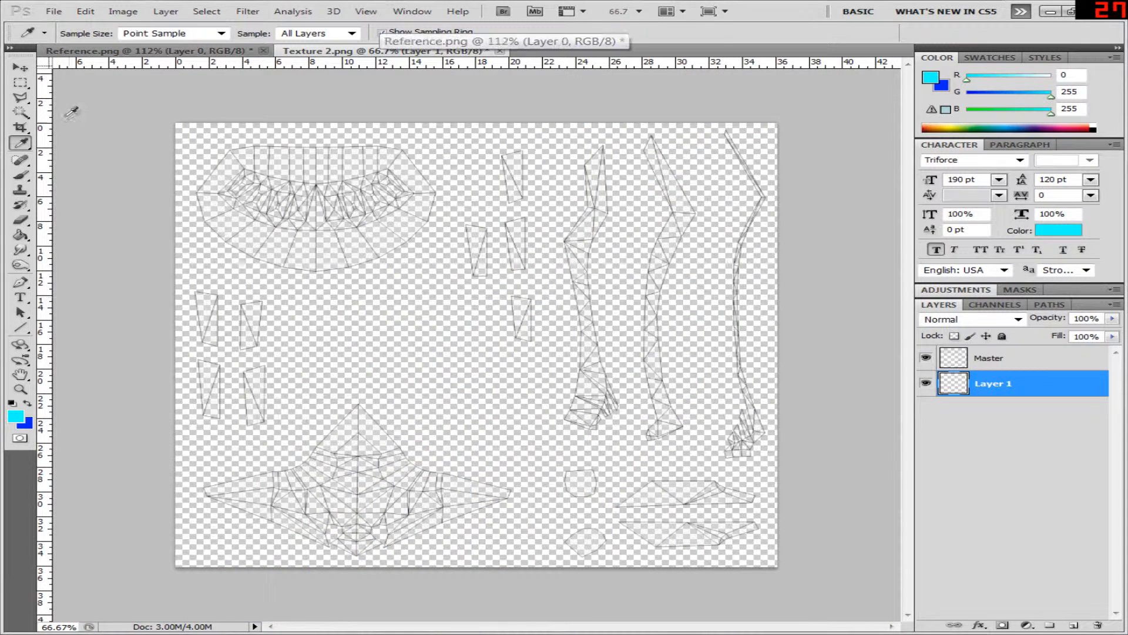
{"action": "left_click", "coordinate": [20, 83]}
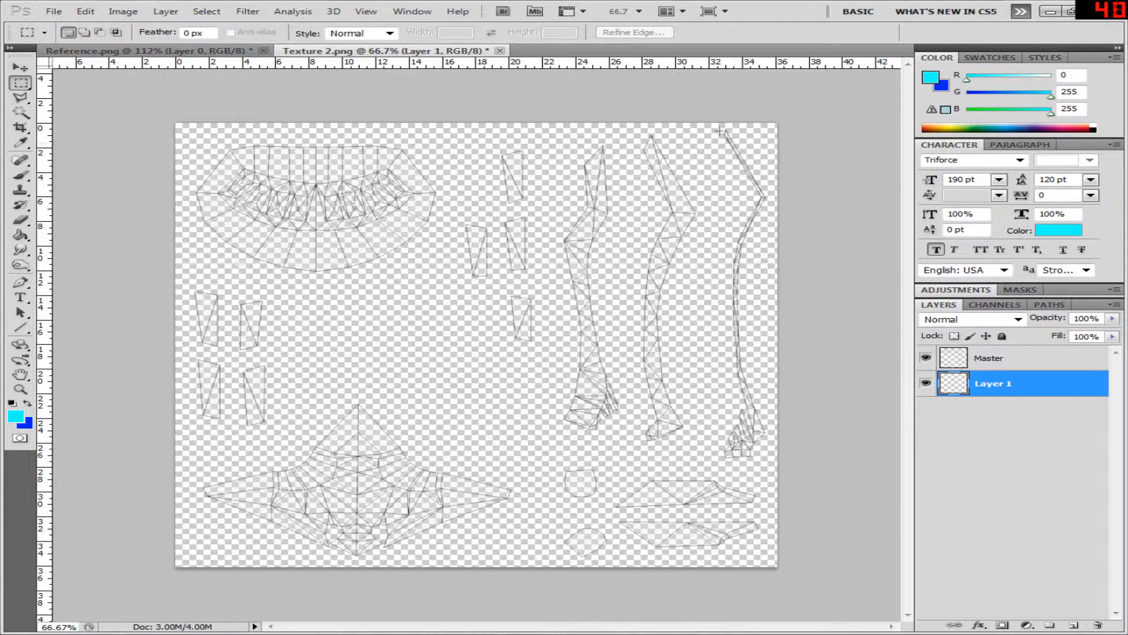
{"action": "left_click_drag", "start_coordinate": [782, 320], "coordinate": [782, 470]}
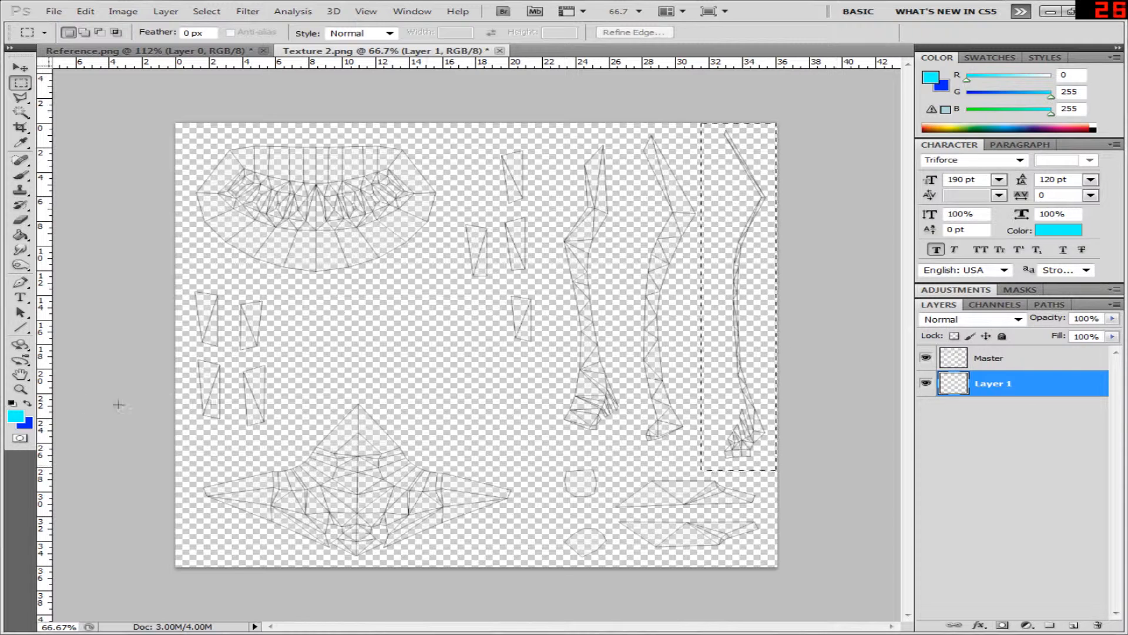
{"action": "left_click", "coordinate": [28, 403]}
{"action": "left_click", "coordinate": [21, 234]}
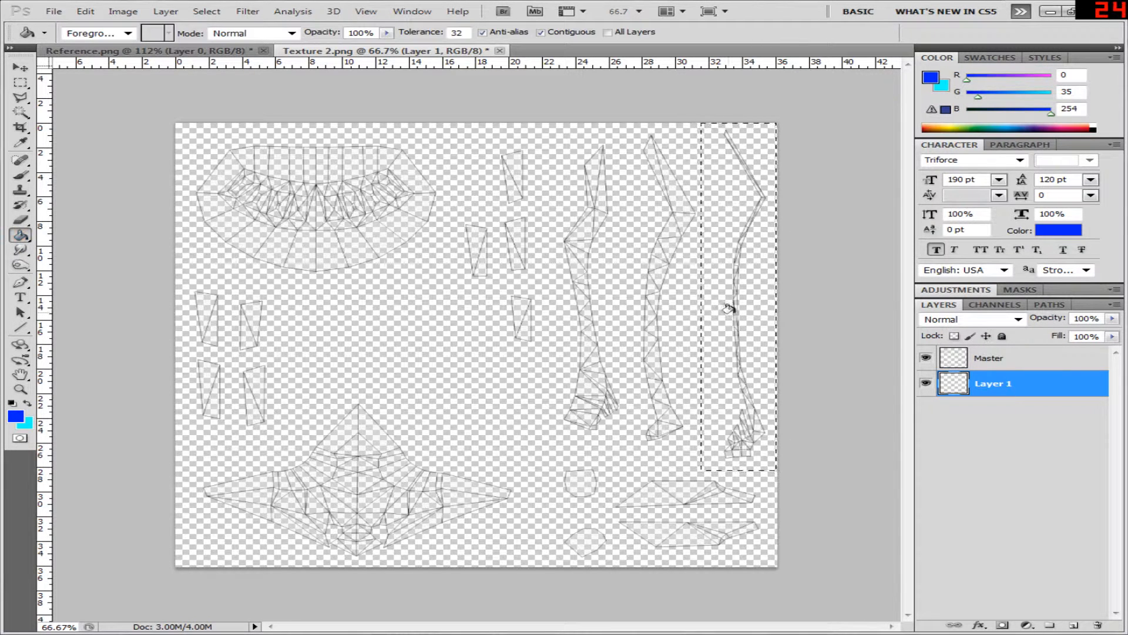
{"action": "left_click", "coordinate": [726, 307]}
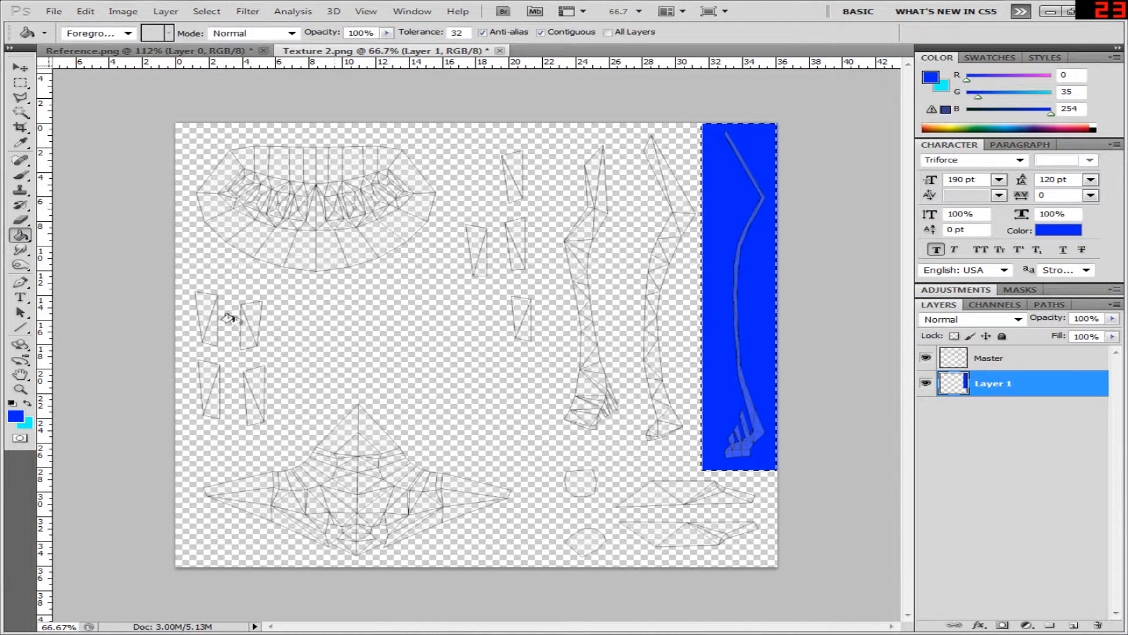
- Ready the Brush with cyan as foreground color and add a new layer above the blue fill, comparing with the keyblade reference
{"action": "left_click", "coordinate": [21, 175]}
{"action": "left_click", "coordinate": [27, 403]}
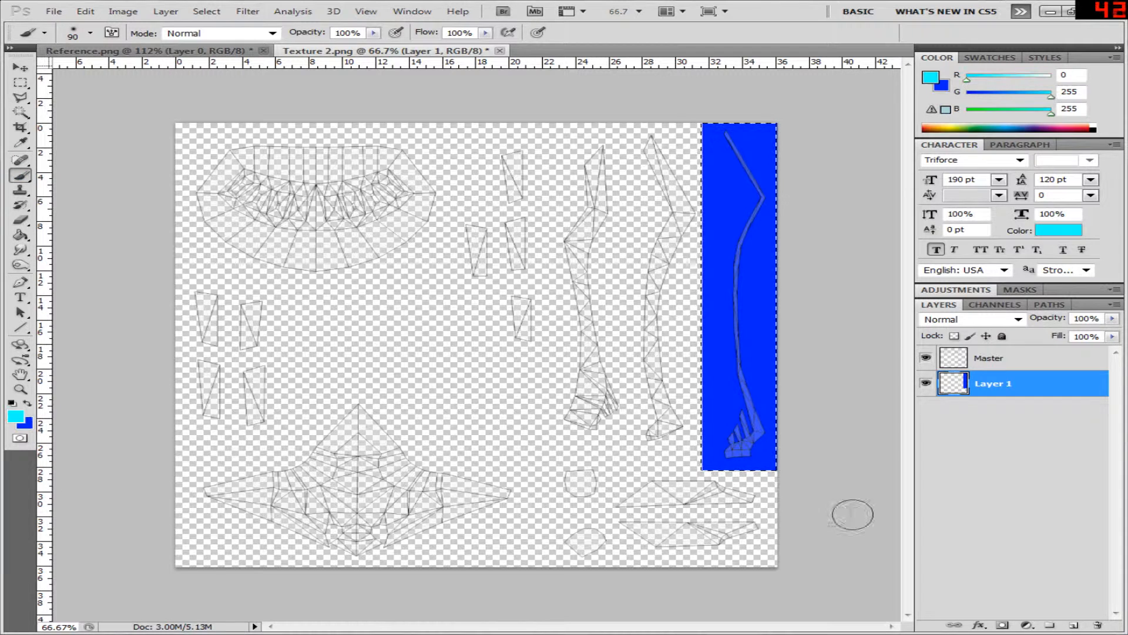
{"action": "left_click", "coordinate": [1074, 627]}
{"action": "left_click", "coordinate": [229, 52]}
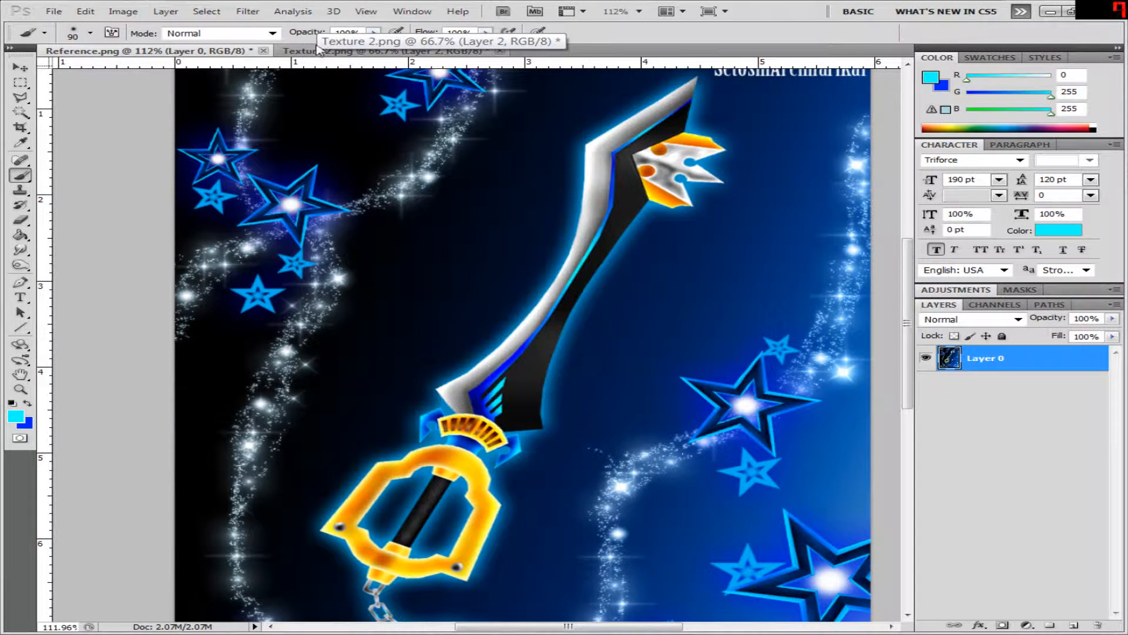
{"action": "left_click", "coordinate": [317, 50]}
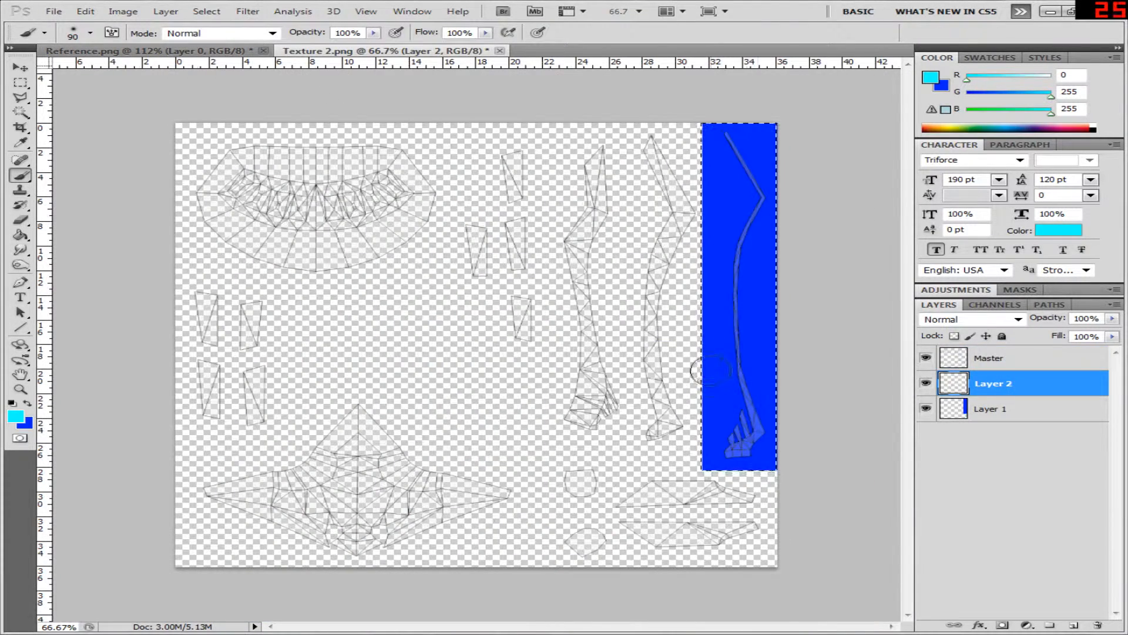
{"action": "left_click", "coordinate": [247, 52]}
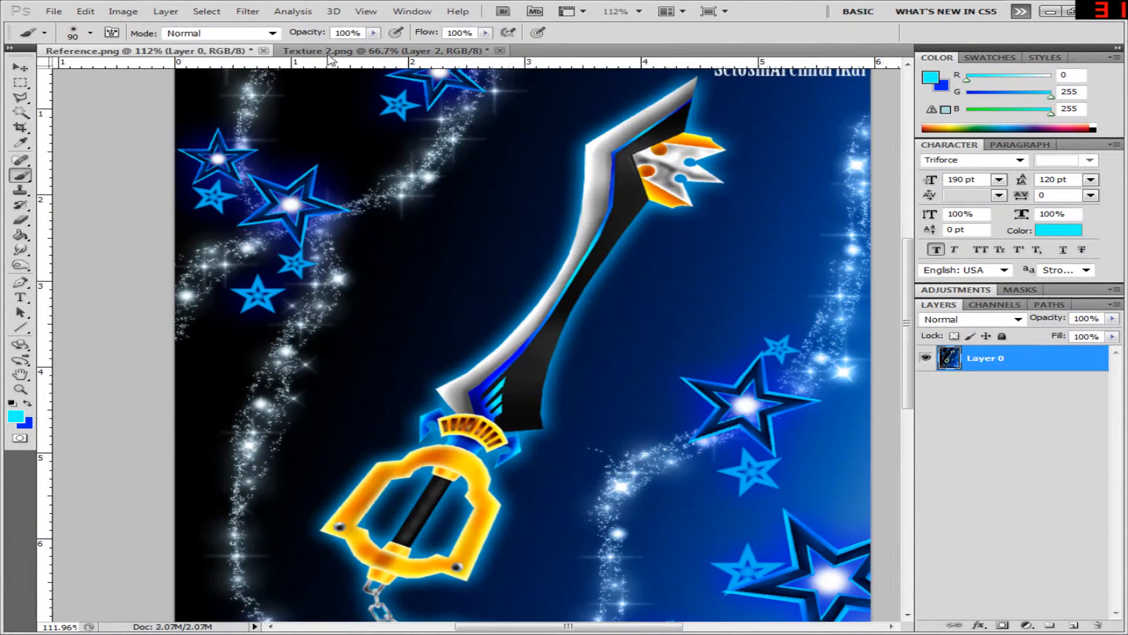
{"action": "left_click", "coordinate": [327, 51]}
- Select a polygonal area around the small spikes at the lower end of the blue-filled wireframe with the Polygonal Lasso
{"action": "key", "text": "z"}
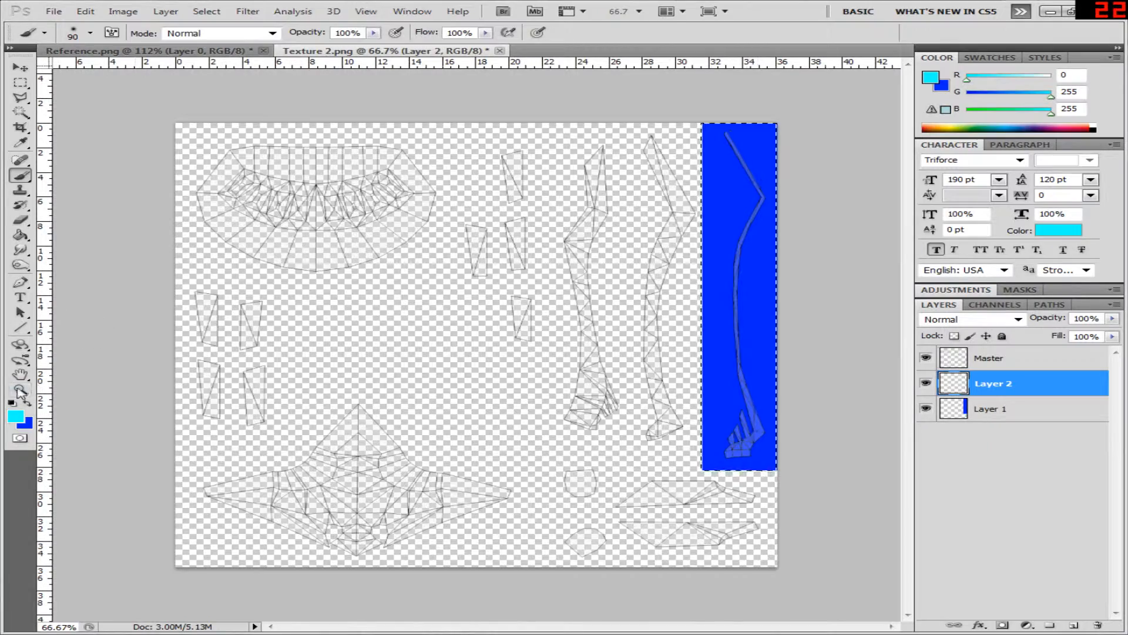
{"action": "left_click", "coordinate": [558, 399]}
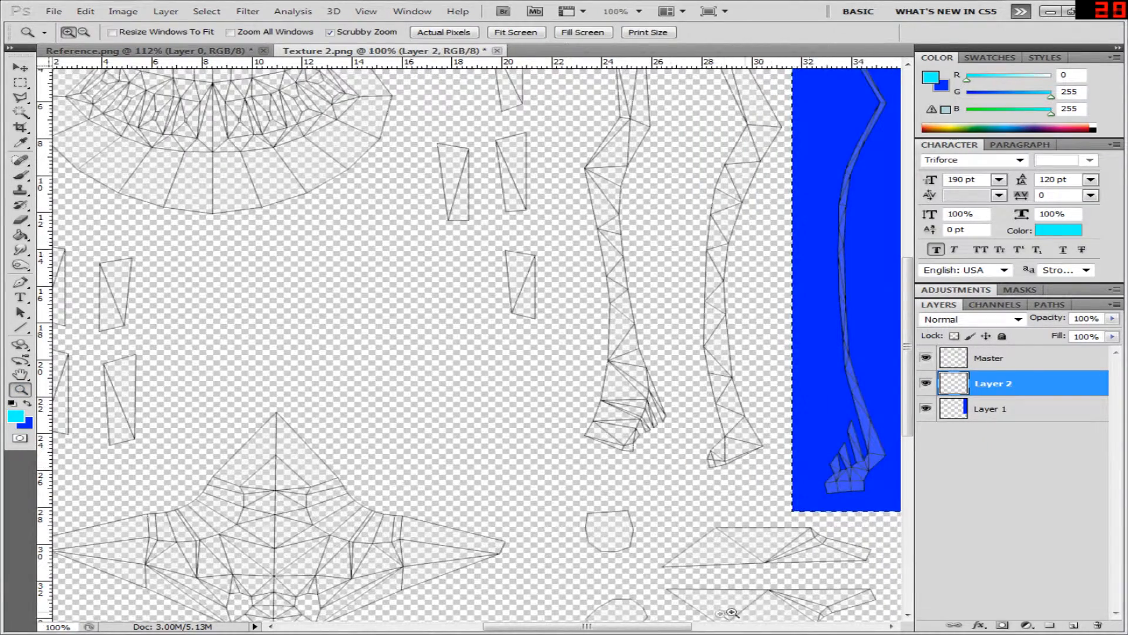
{"action": "left_click_drag", "start_coordinate": [692, 627], "coordinate": [768, 628]}
{"action": "left_click", "coordinate": [537, 465]}
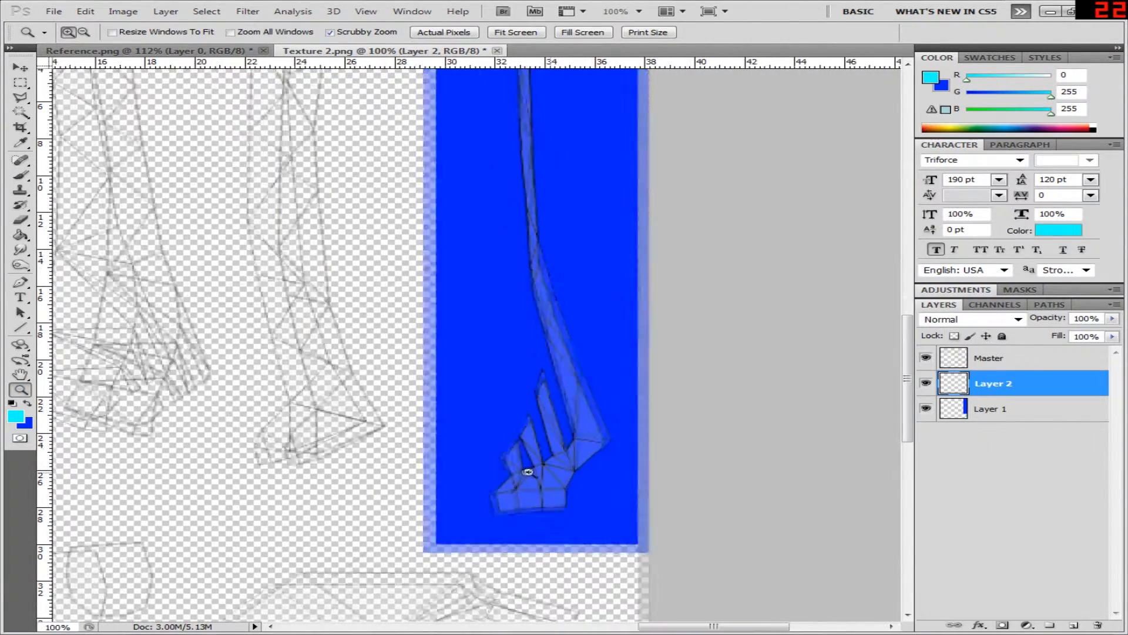
{"action": "left_click", "coordinate": [20, 97]}
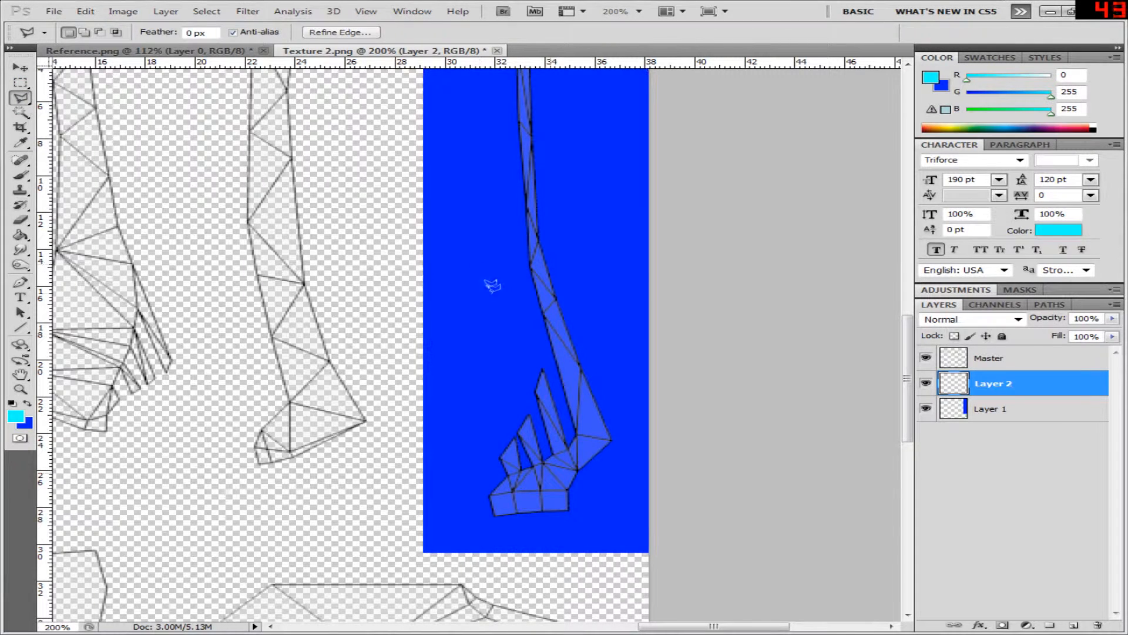
{"action": "left_click", "coordinate": [464, 259]}
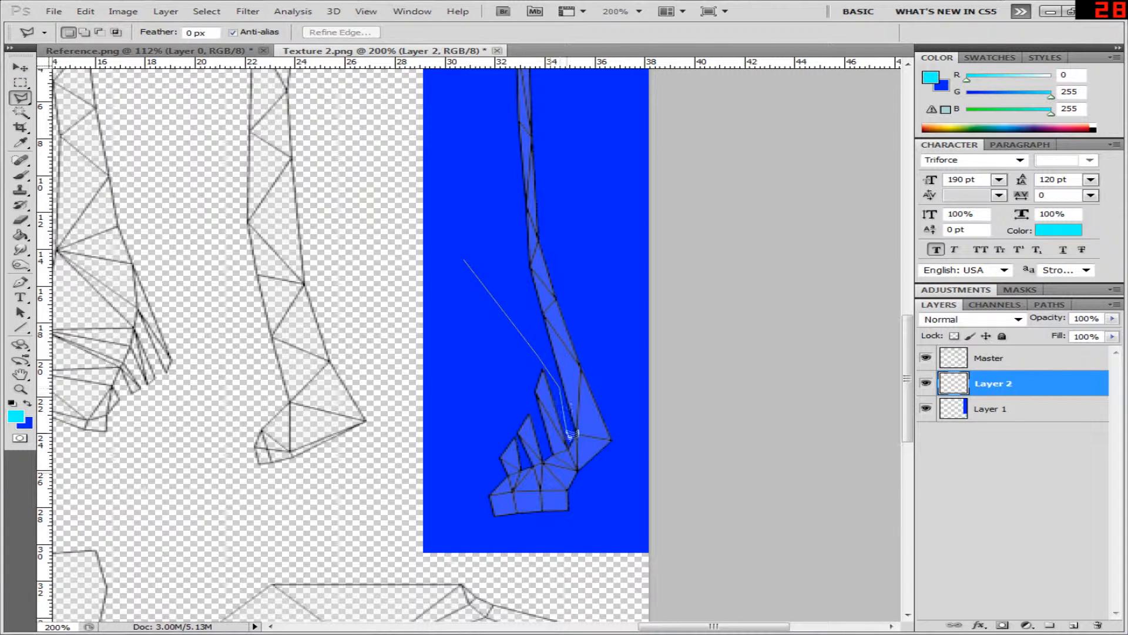
{"action": "left_click", "coordinate": [566, 444]}
{"action": "double_click", "coordinate": [456, 439]}
{"action": "left_click", "coordinate": [235, 51]}
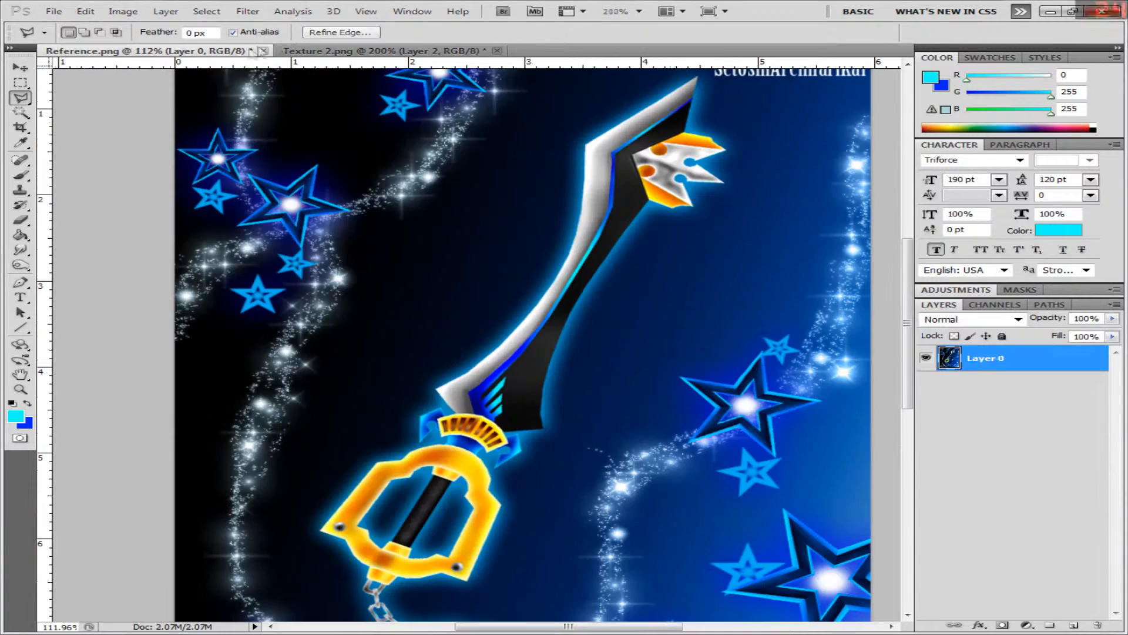
{"action": "left_click", "coordinate": [296, 51]}
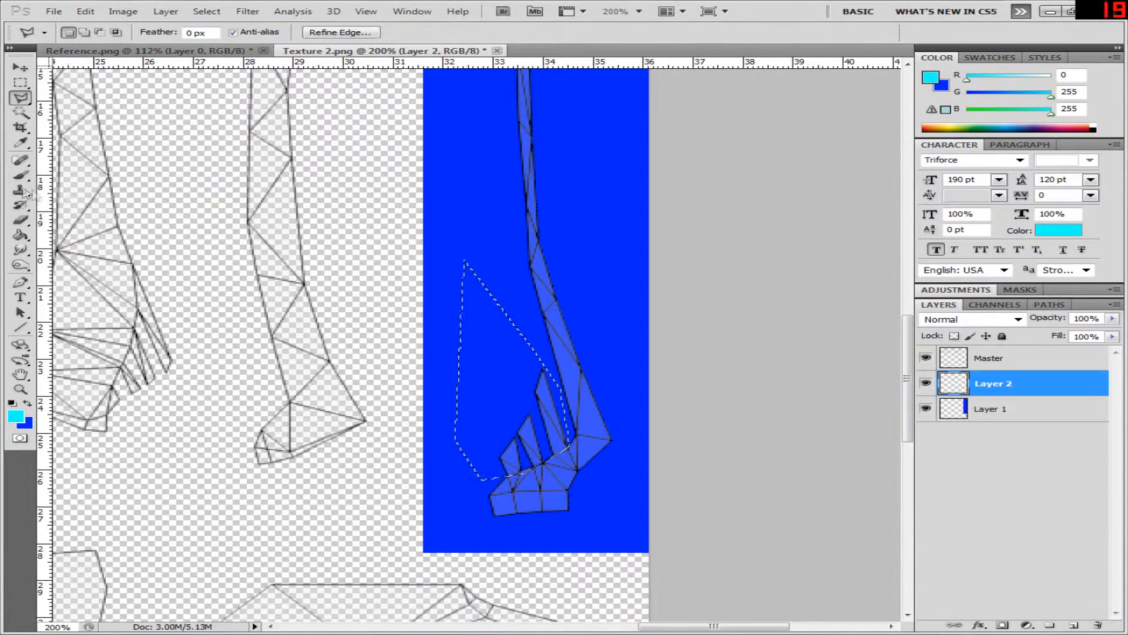
- Paint the lassoed area around the spikes cyan with the Brush and clear the selection
{"action": "key", "text": "b"}
{"action": "mouse_move", "coordinate": [478, 433]}
{"action": "left_mouse_down"}
{"action": "mouse_move", "coordinate": [481, 355]}
{"action": "mouse_move", "coordinate": [473, 420]}
{"action": "mouse_move", "coordinate": [488, 441]}
{"action": "left_mouse_up"}
{"action": "left_click", "coordinate": [21, 82]}
{"action": "left_click", "coordinate": [544, 248]}
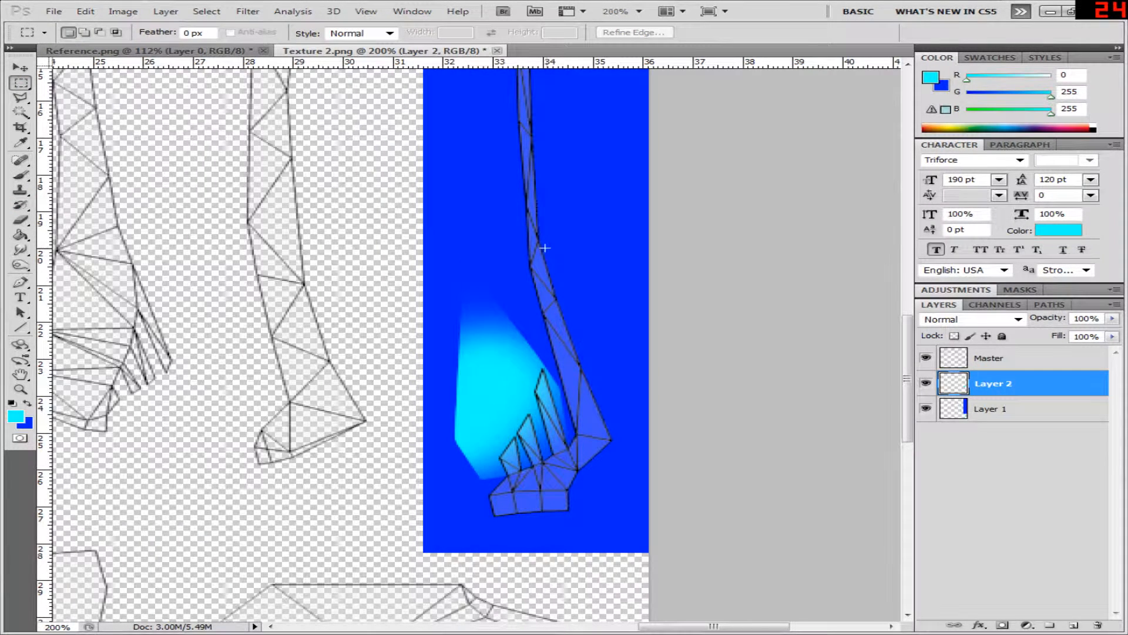
- Undo the cyan painting and clear the lasso selection around the spikes
{"action": "key", "text": "ctrl+z"}
{"action": "key", "text": "ctrl+alt+z"}
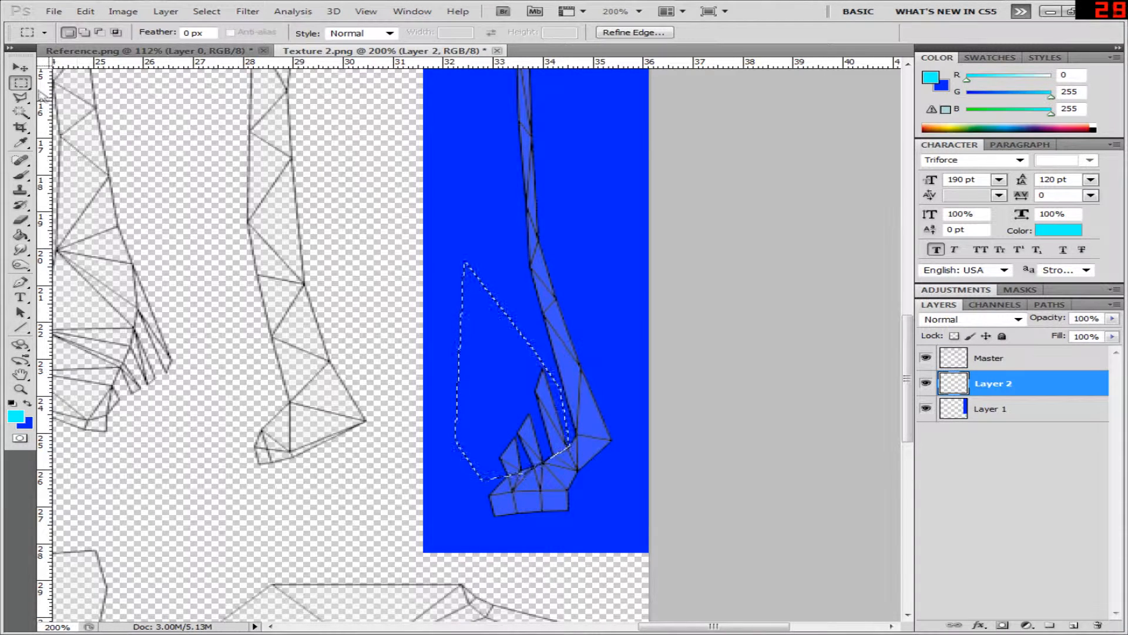
{"action": "left_click", "coordinate": [446, 219]}
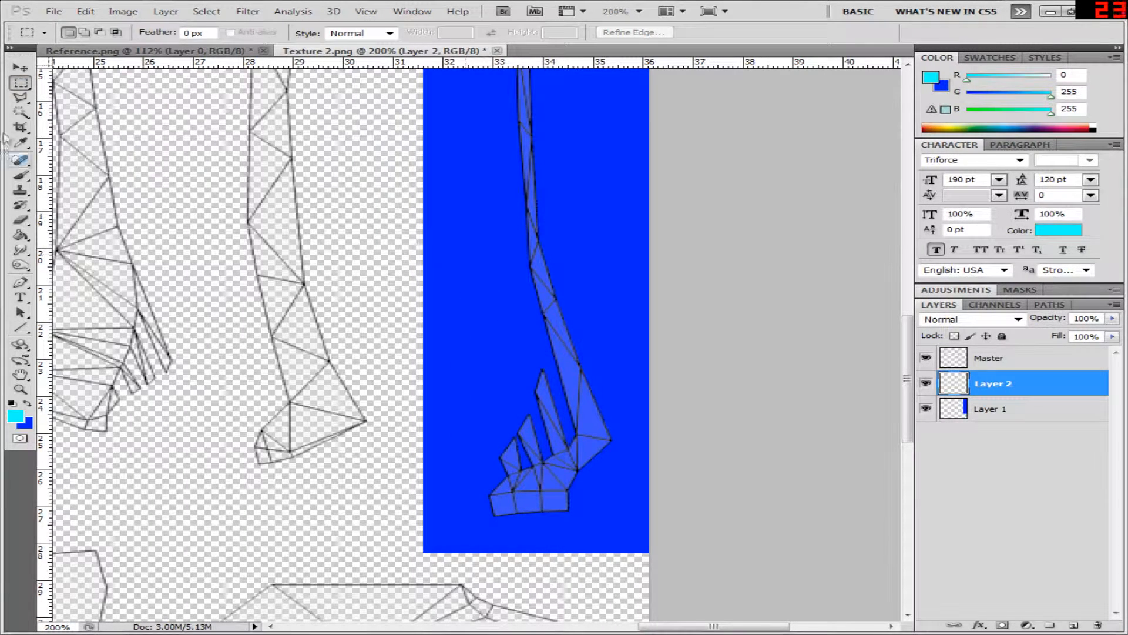
- Outline a polygonal selection around the small spikes at the lower end of the blue-filled wireframe with the Polygonal Lasso
{"action": "left_click", "coordinate": [20, 97]}
{"action": "left_click", "coordinate": [461, 265]}
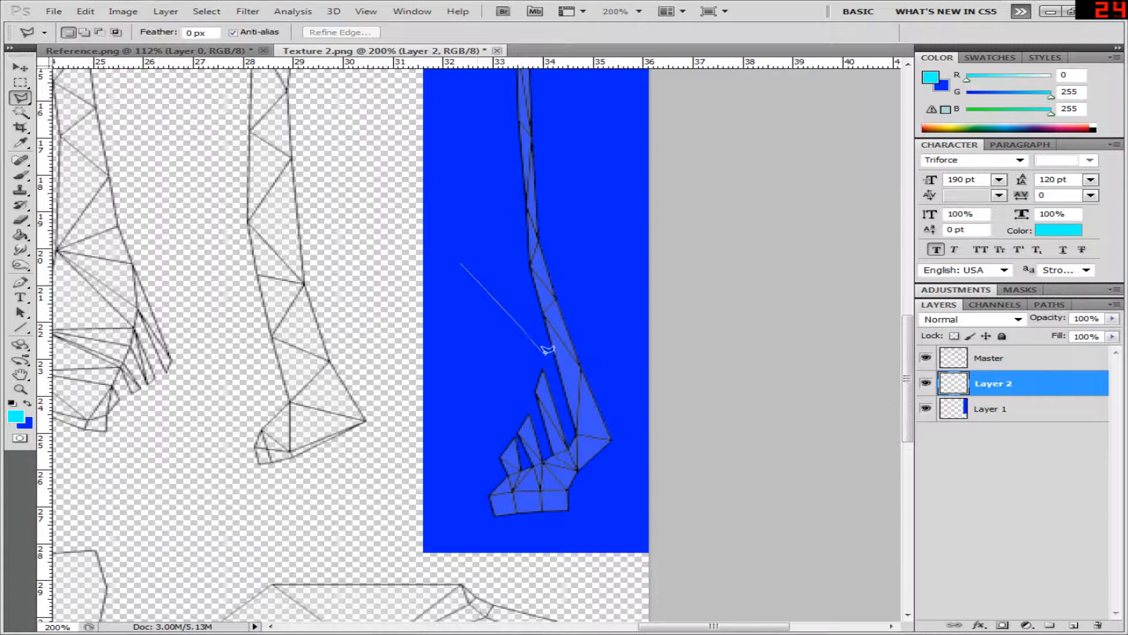
{"action": "left_click_drag", "start_coordinate": [552, 388], "coordinate": [571, 424]}
{"action": "mouse_move", "coordinate": [610, 479]}
{"action": "left_mouse_down"}
{"action": "mouse_move", "coordinate": [611, 489]}
{"action": "mouse_move", "coordinate": [504, 531]}
{"action": "mouse_move", "coordinate": [446, 489]}
{"action": "left_mouse_up"}
- Brush soft cyan over the spike tips inside the selection on Layer 2 and clear the selection
{"action": "key", "text": "b"}
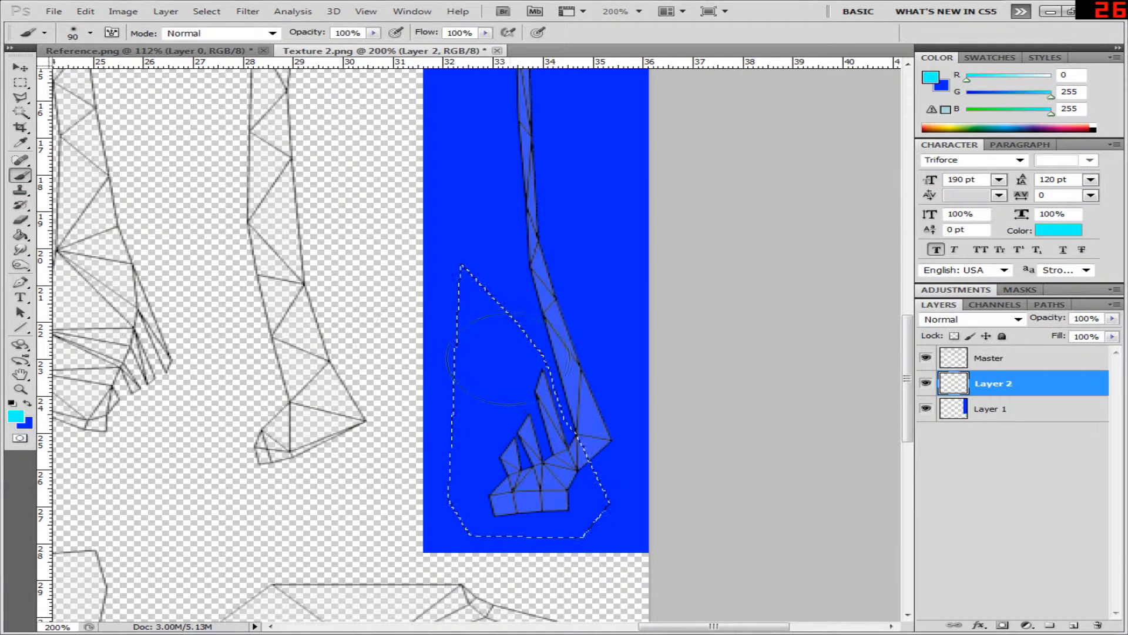
{"action": "left_click", "coordinate": [491, 372]}
{"action": "mouse_move", "coordinate": [492, 371]}
{"action": "left_mouse_down"}
{"action": "mouse_move", "coordinate": [482, 335]}
{"action": "mouse_move", "coordinate": [470, 406]}
{"action": "mouse_move", "coordinate": [449, 434]}
{"action": "left_mouse_up"}
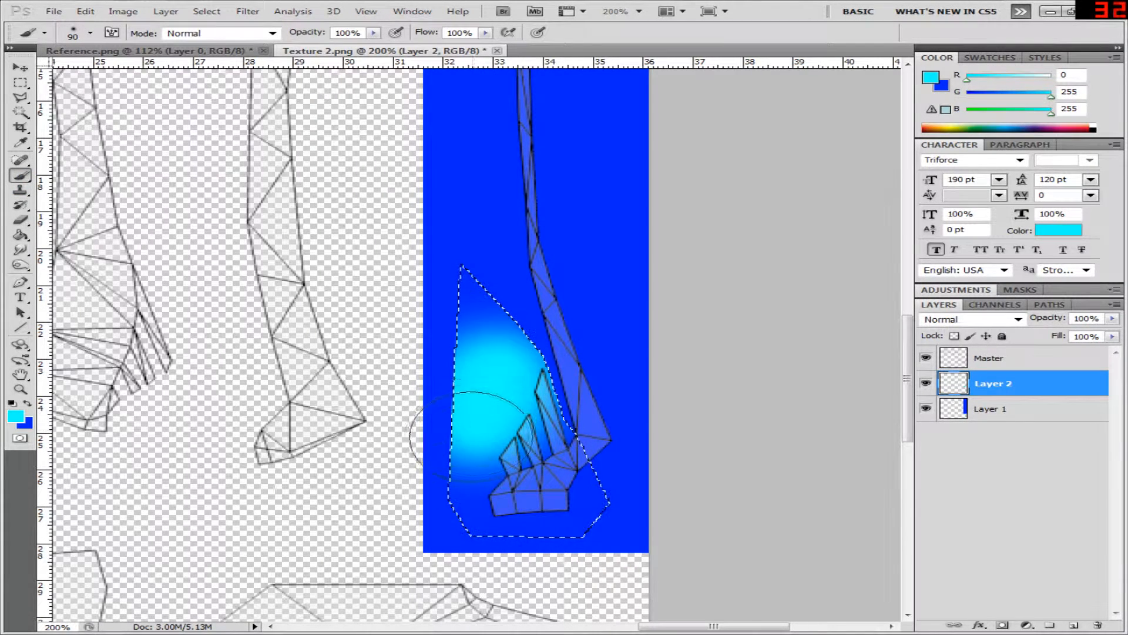
{"action": "left_click", "coordinate": [21, 82]}
{"action": "left_click", "coordinate": [459, 214]}
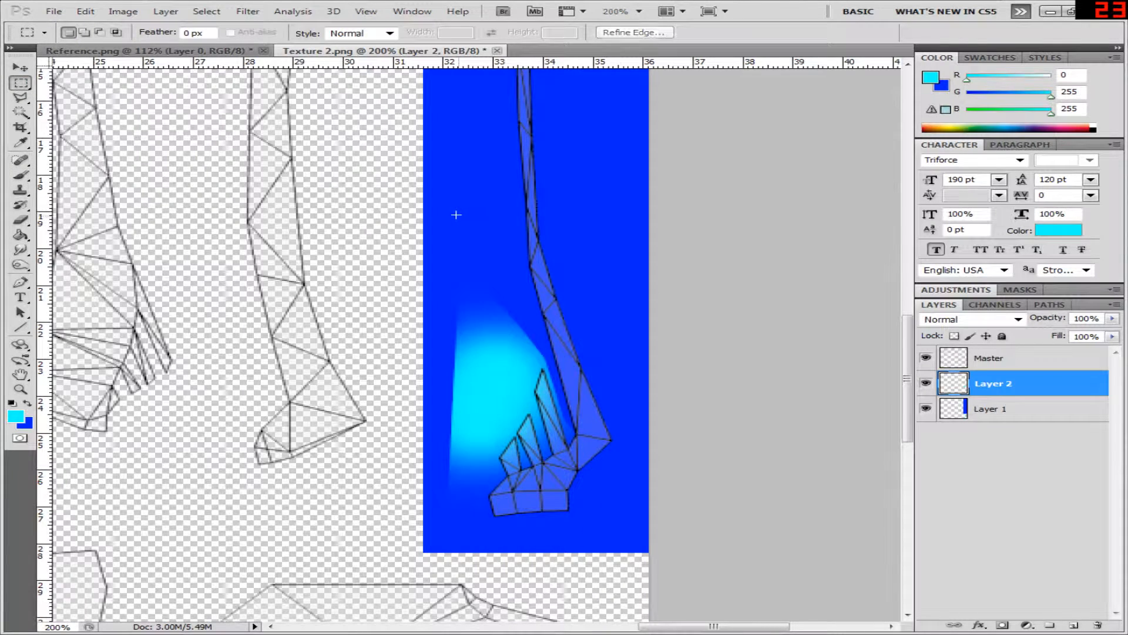
- Check the keyblade reference and brush two soft cyan diagonal bands across the blue strip, above and below the upper bend
{"action": "left_click", "coordinate": [224, 51]}
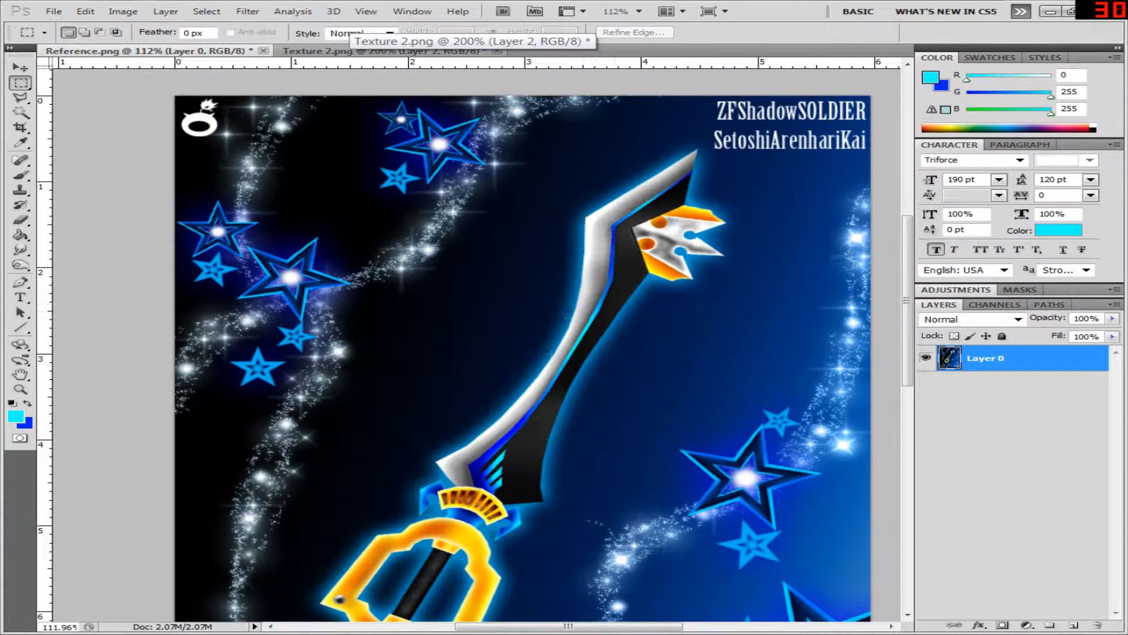
{"action": "left_click", "coordinate": [334, 51]}
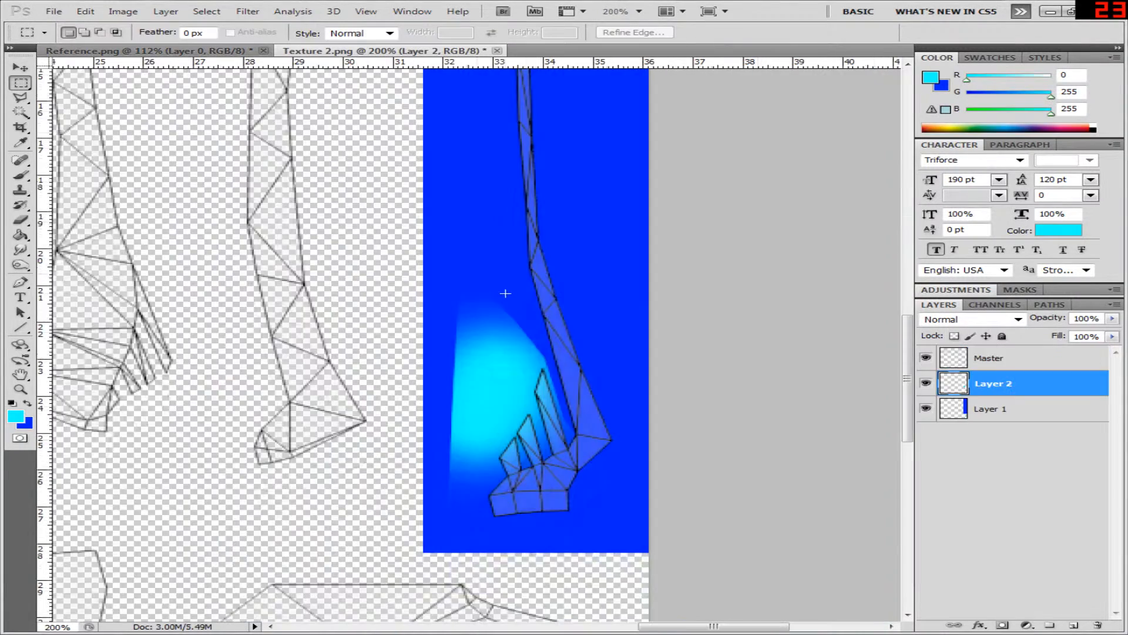
{"action": "scroll", "coordinate": [516, 315], "scroll_direction": "up", "scroll_amount": 5}
{"action": "scroll", "coordinate": [520, 349], "scroll_direction": "up", "scroll_amount": 3}
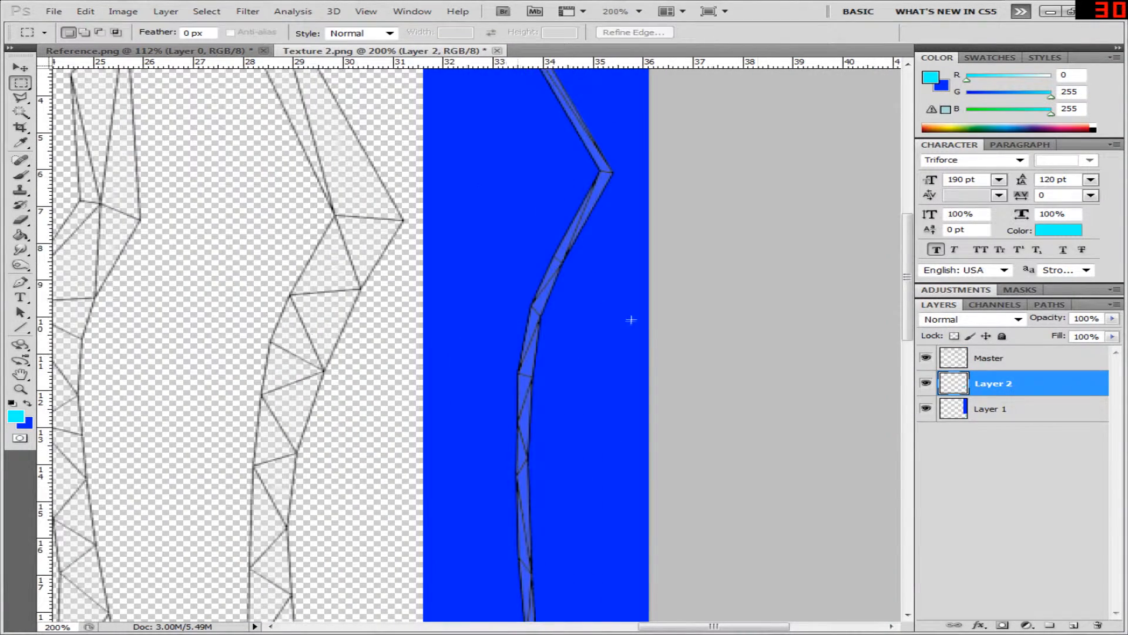
{"action": "scroll", "coordinate": [499, 158], "scroll_direction": "up", "scroll_amount": 4}
{"action": "key", "text": "b"}
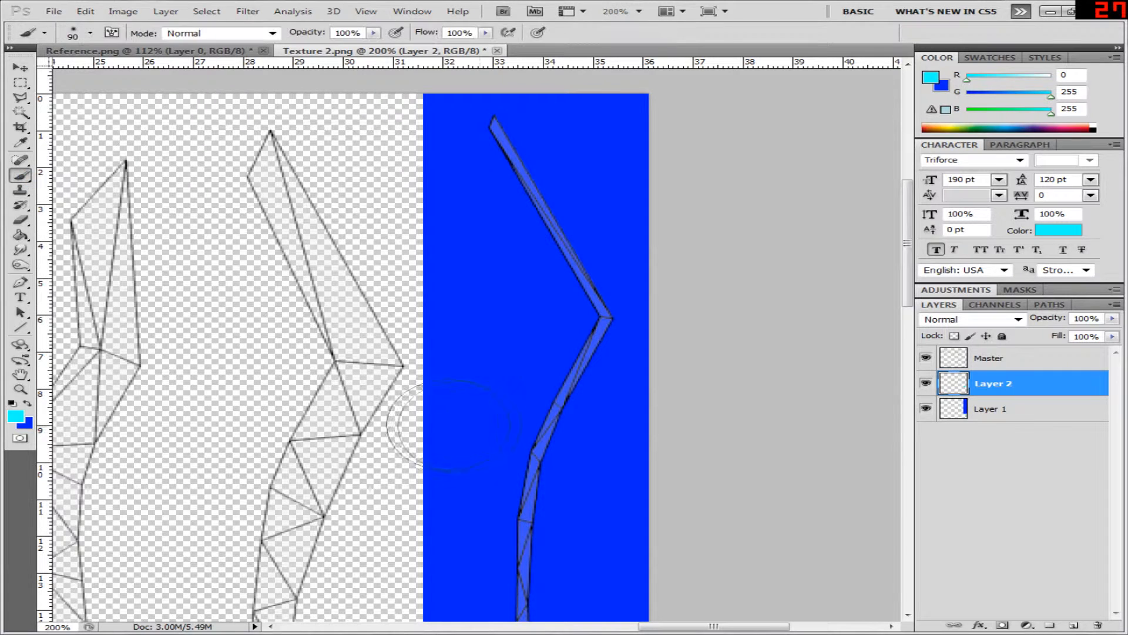
{"action": "mouse_move", "coordinate": [492, 351]}
{"action": "left_mouse_down"}
{"action": "mouse_move", "coordinate": [617, 466]}
{"action": "mouse_move", "coordinate": [640, 473]}
{"action": "left_mouse_up"}
{"action": "mouse_move", "coordinate": [418, 253]}
{"action": "left_mouse_down"}
{"action": "mouse_move", "coordinate": [532, 247]}
{"action": "mouse_move", "coordinate": [668, 196]}
{"action": "left_mouse_up"}
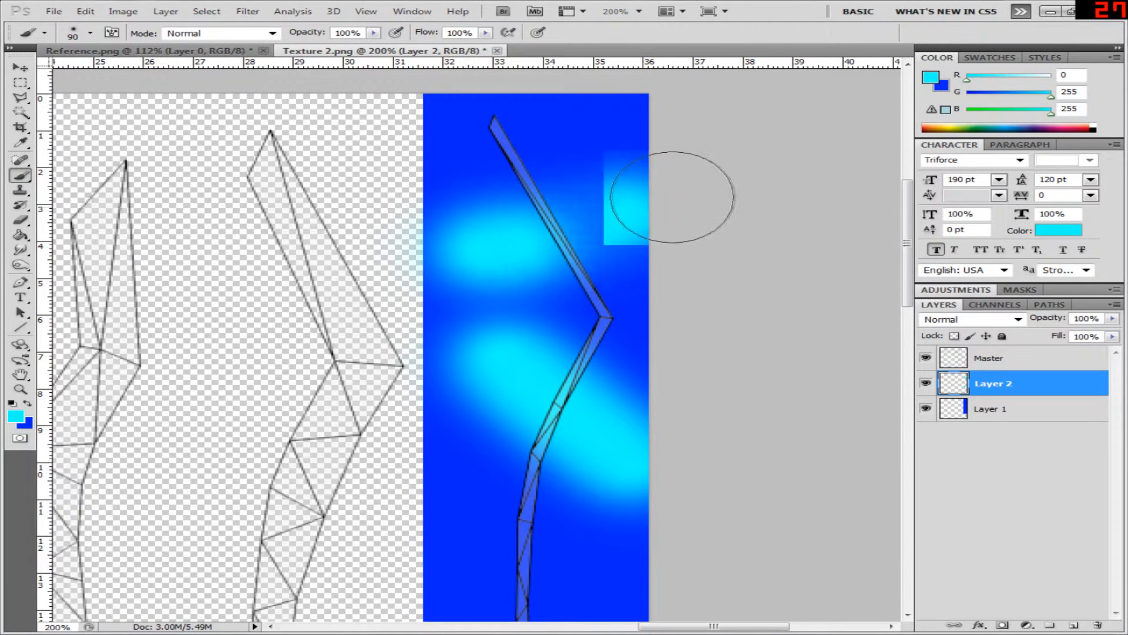
{"action": "left_click", "coordinate": [18, 84]}
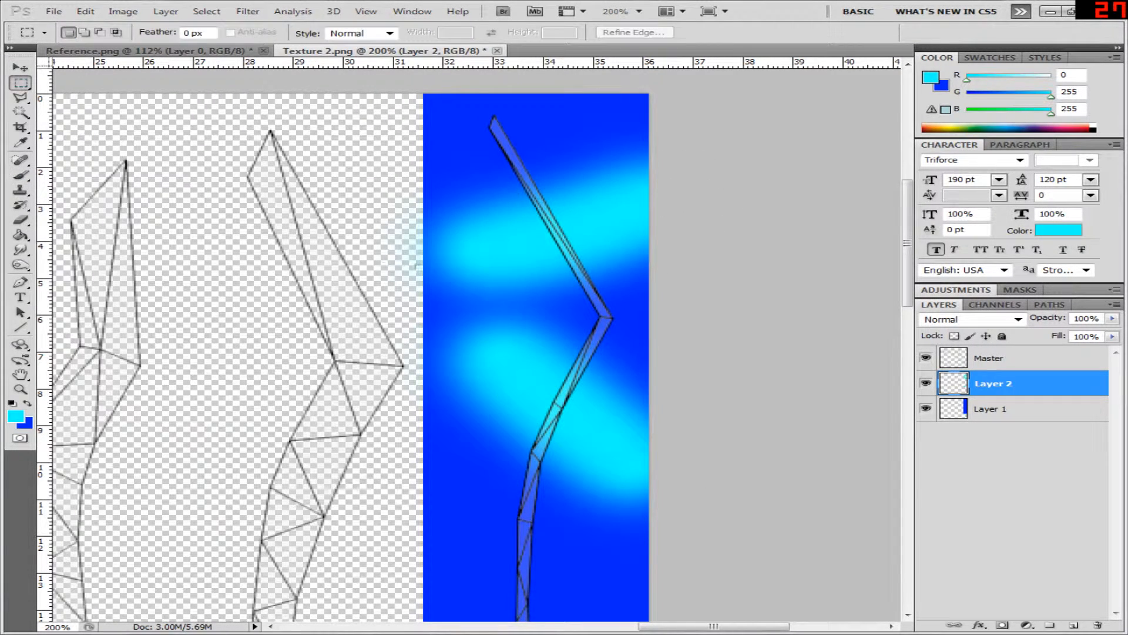
- Sample the dark navy blue (0, 0, 100) from the blade in Reference.png and return to Texture 2.png
{"action": "left_click", "coordinate": [224, 52]}
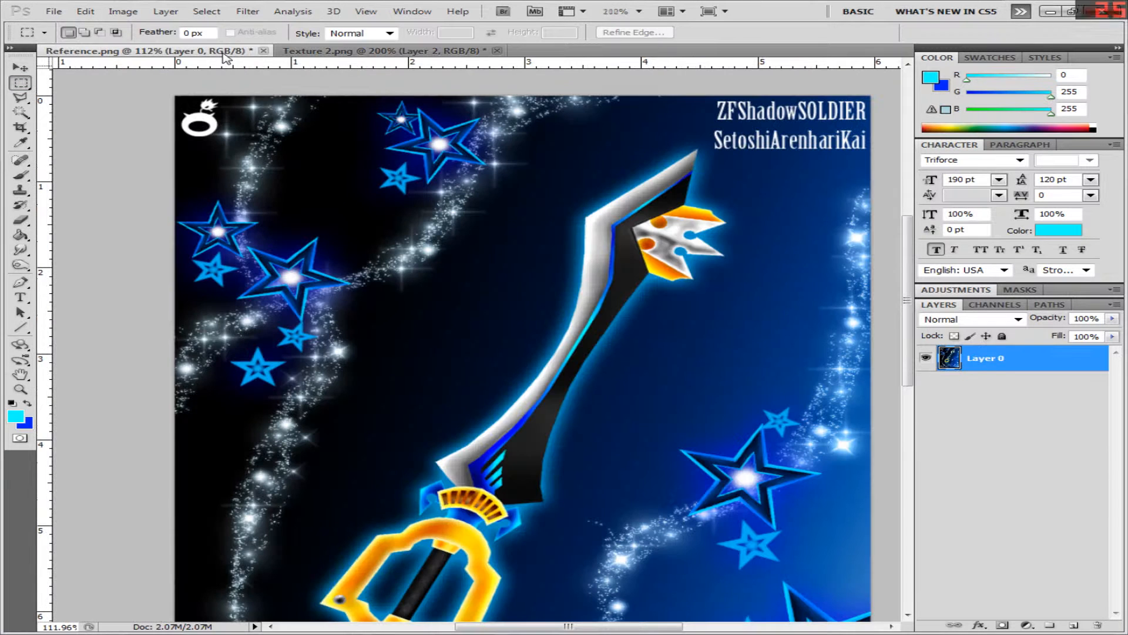
{"action": "left_click", "coordinate": [20, 143]}
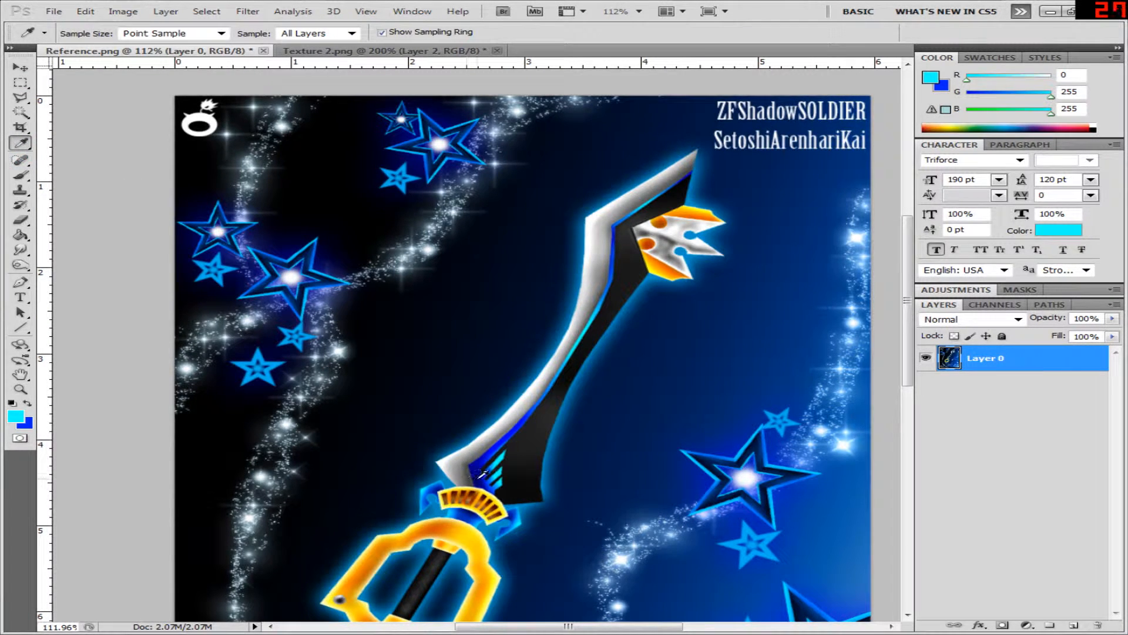
{"action": "left_click", "coordinate": [478, 429]}
{"action": "left_click", "coordinate": [382, 51]}
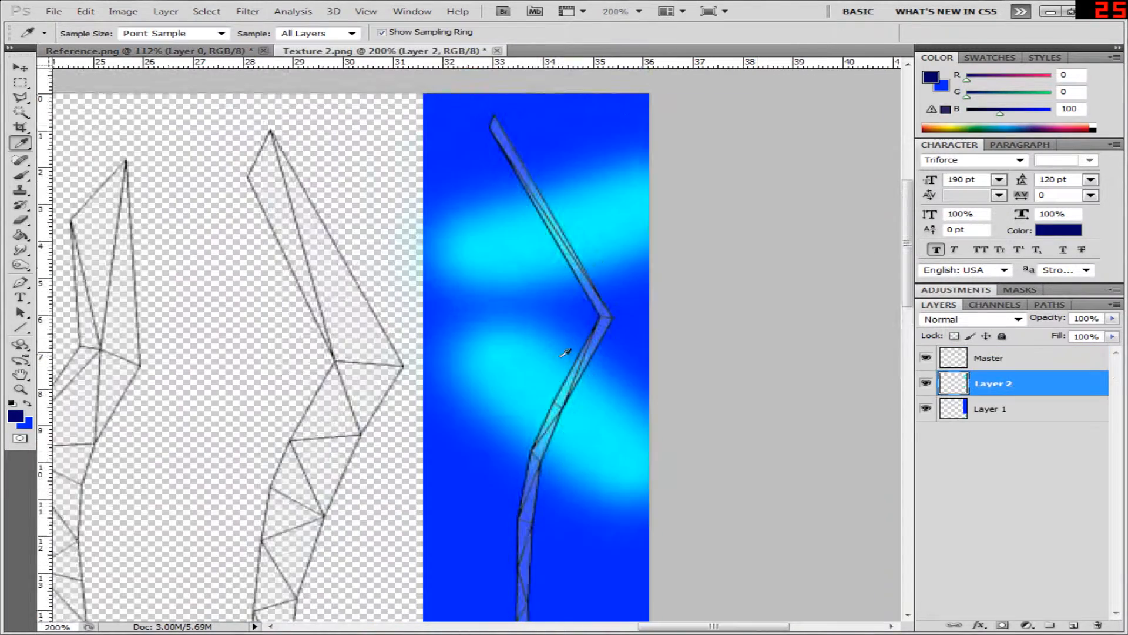
- Dab soft dark navy with the Brush beside the foot at the lower end of the blue-filled wireframe
{"action": "scroll", "coordinate": [558, 323], "scroll_direction": "down", "scroll_amount": 5}
{"action": "scroll", "coordinate": [562, 412], "scroll_direction": "down", "scroll_amount": 6}
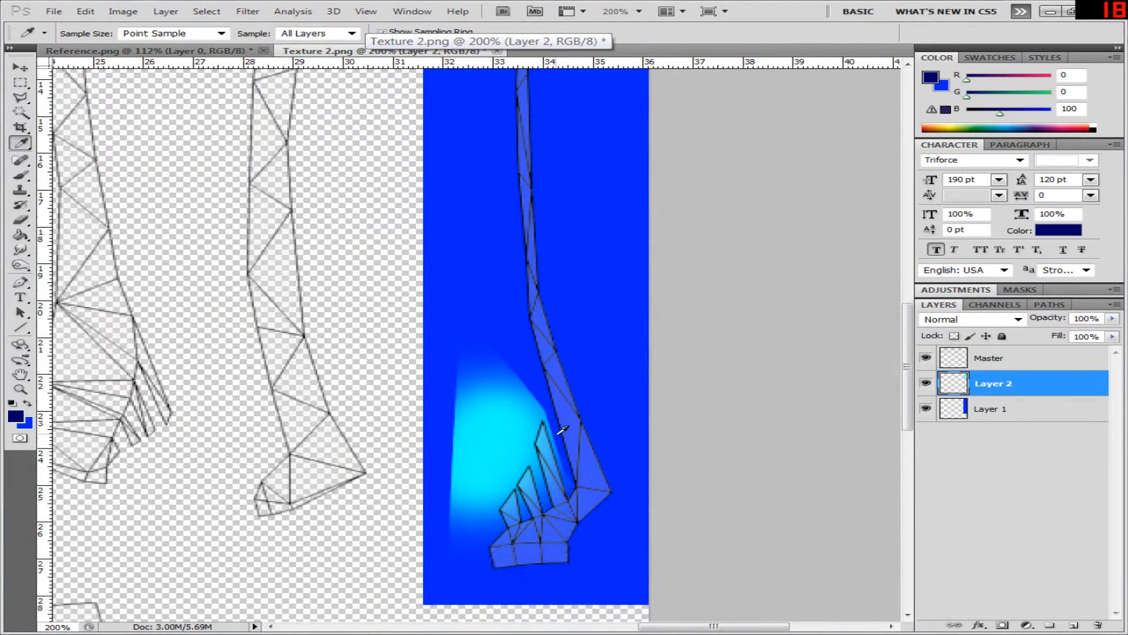
{"action": "key", "text": "b"}
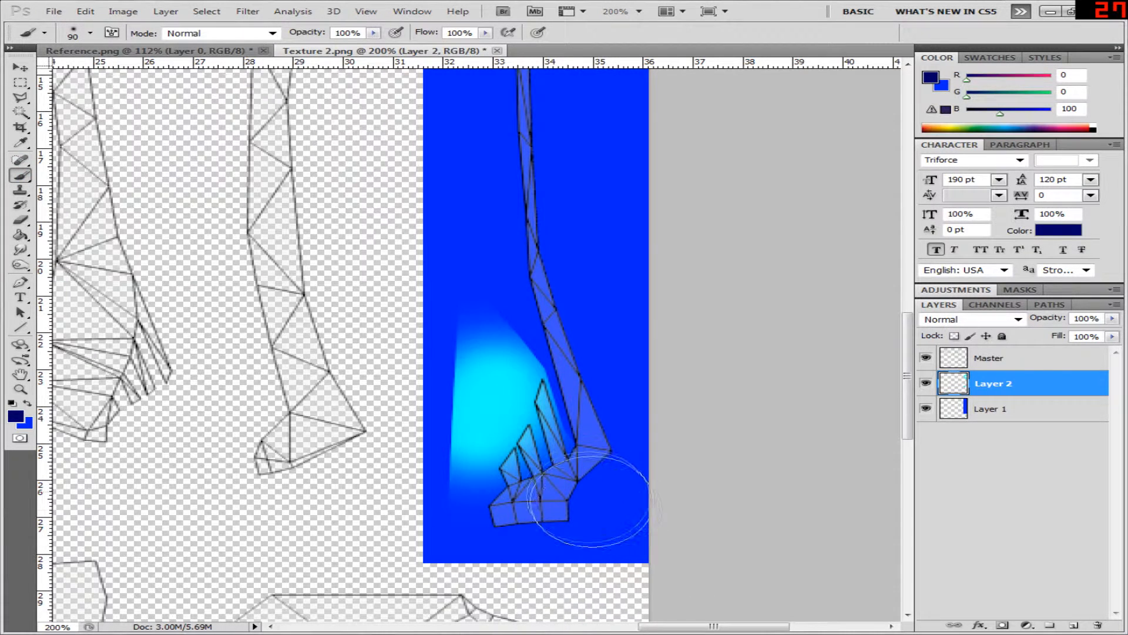
{"action": "left_click", "coordinate": [604, 510]}
- Enlarge the brush to 162 px and paint a dark navy diagonal stroke across the middle of the blue strip
{"action": "scroll", "coordinate": [617, 423], "scroll_direction": "up", "scroll_amount": 6}
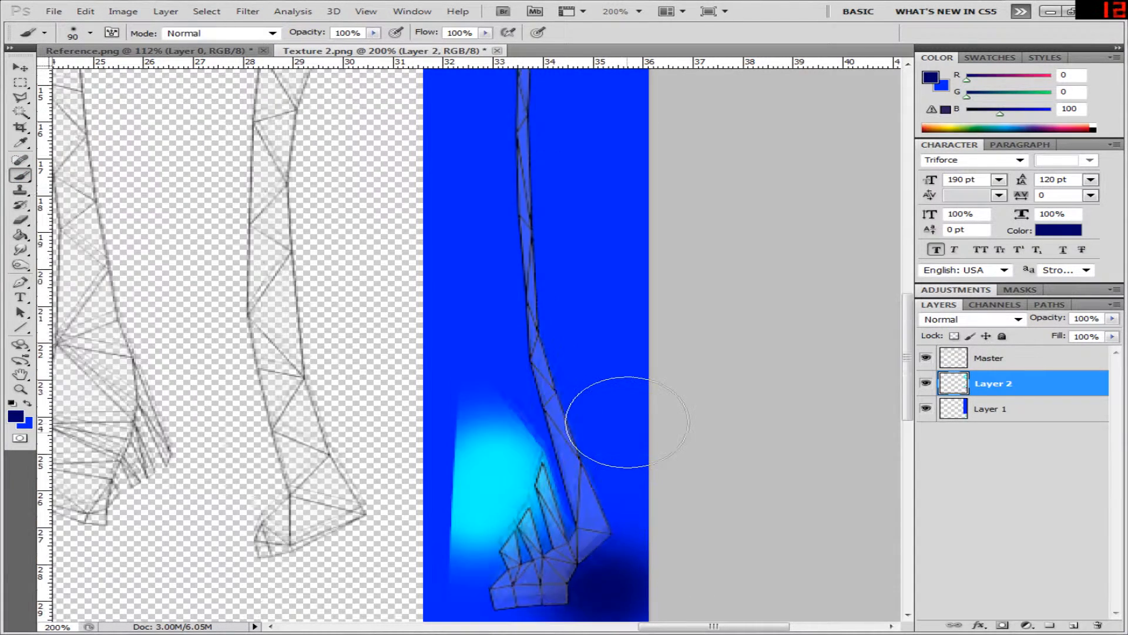
{"action": "scroll", "coordinate": [617, 437], "scroll_direction": "up", "scroll_amount": 5}
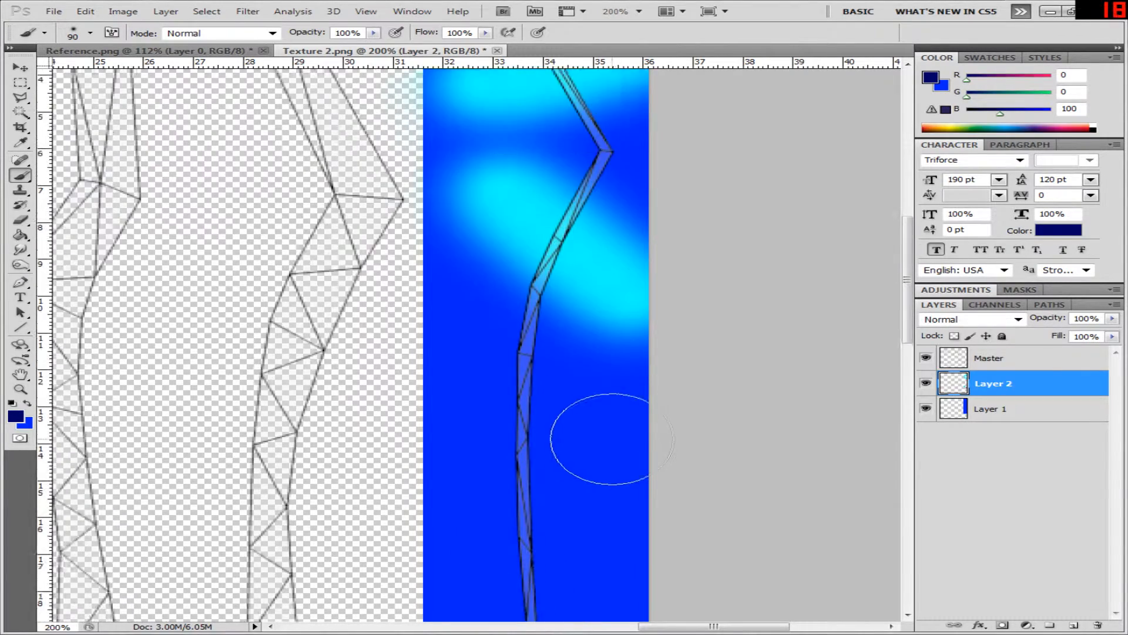
{"action": "scroll", "coordinate": [587, 480], "scroll_direction": "down", "scroll_amount": 4}
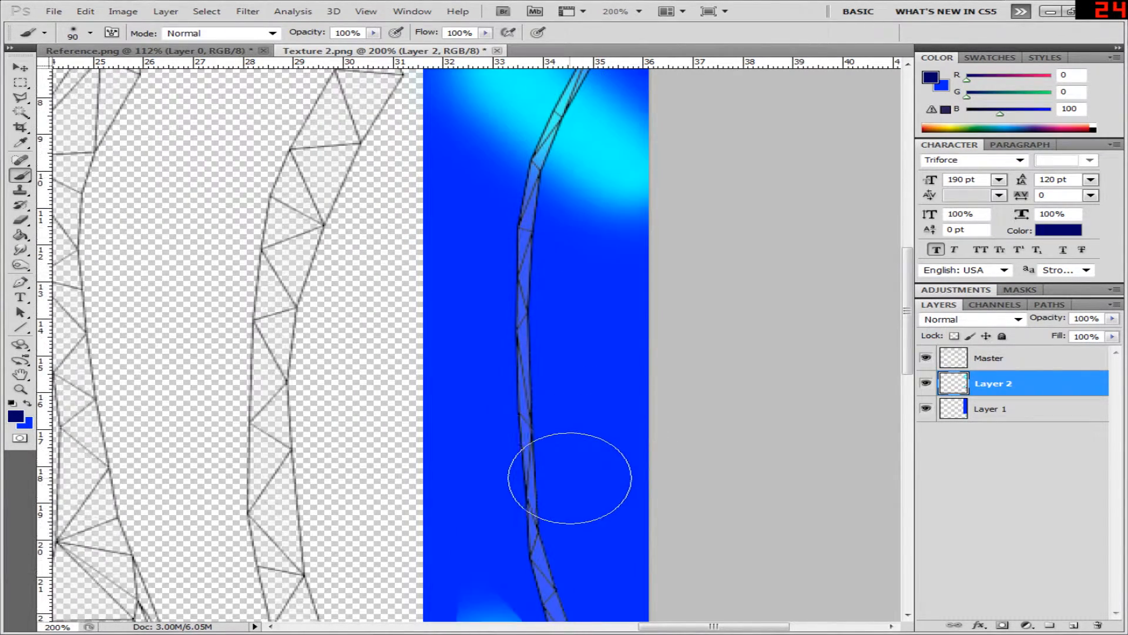
{"action": "scroll", "coordinate": [521, 369], "scroll_direction": "down", "scroll_amount": 5}
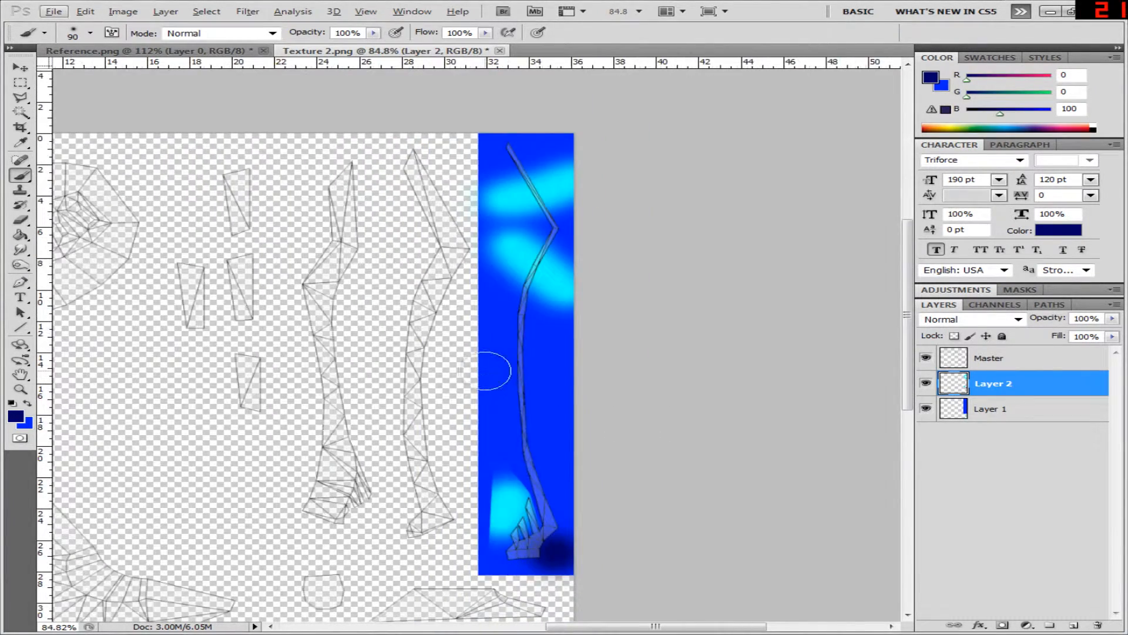
{"action": "right_click", "coordinate": [494, 372]}
{"action": "left_click", "coordinate": [609, 398]}
{"action": "key", "text": "Return"}
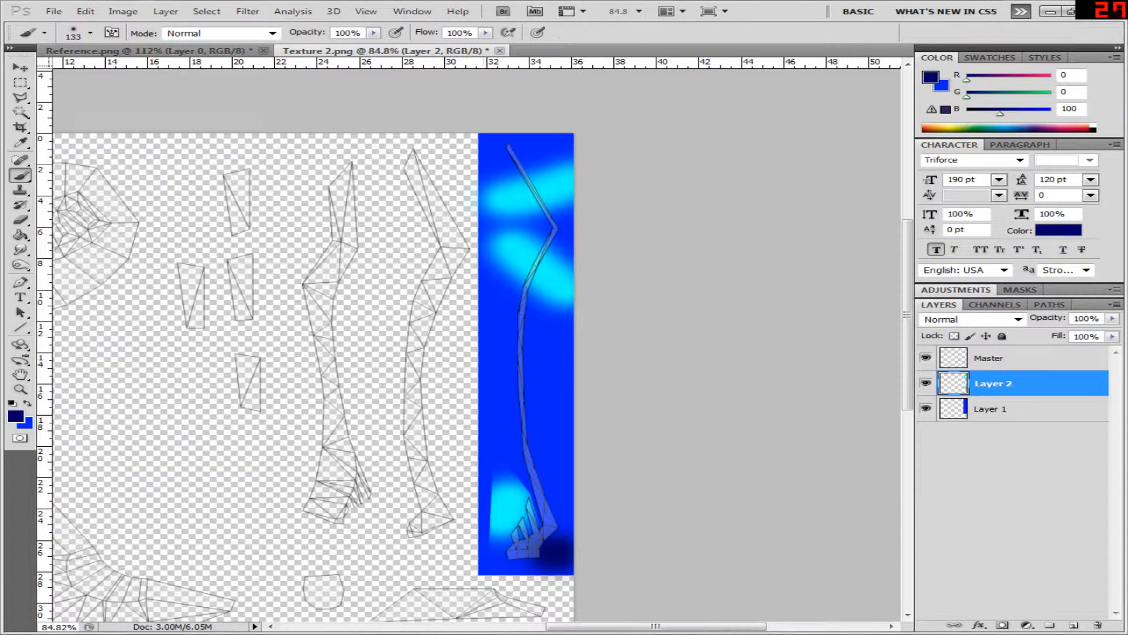
{"action": "right_click", "coordinate": [476, 363]}
{"action": "left_click_drag", "start_coordinate": [605, 397], "coordinate": [610, 396]}
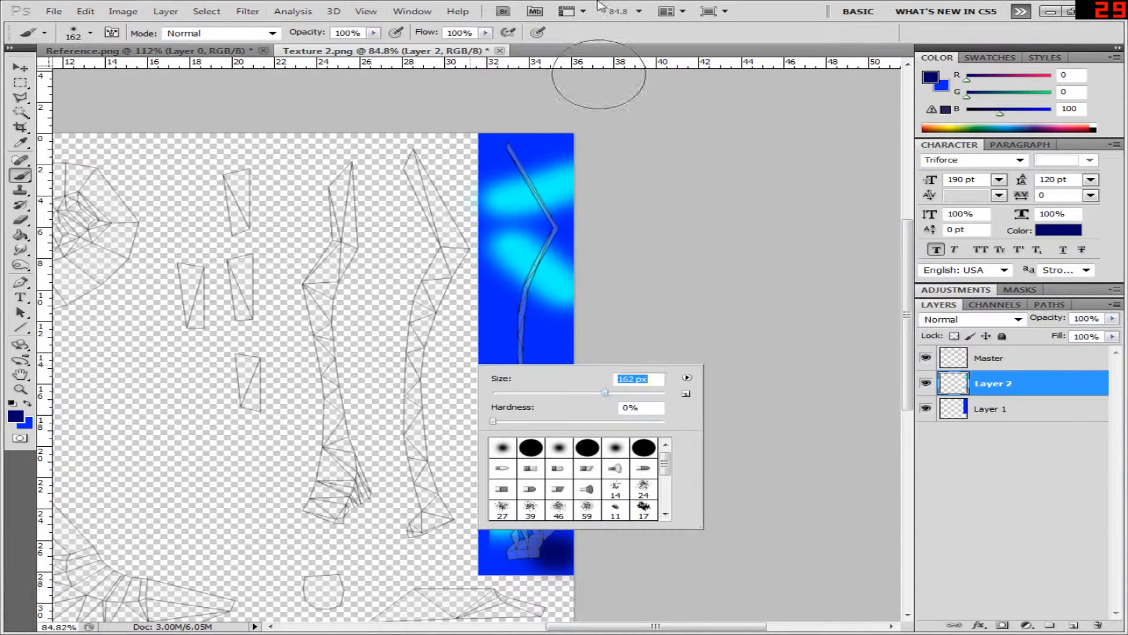
{"action": "left_click", "coordinate": [599, 74]}
{"action": "left_click_drag", "start_coordinate": [412, 336], "coordinate": [640, 453]}
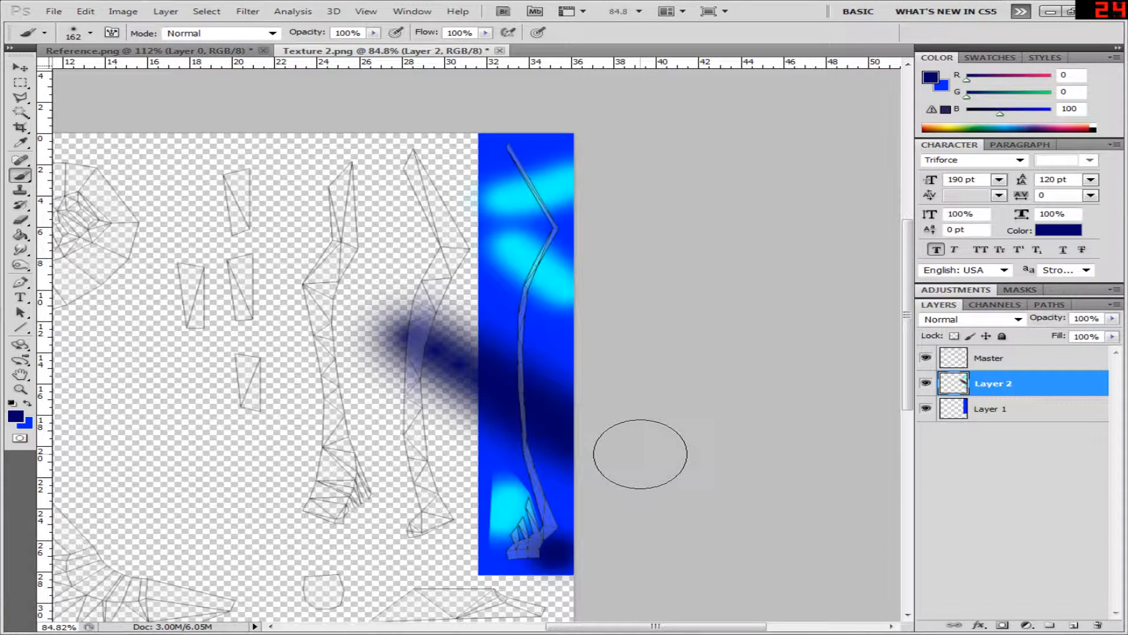
- Try a dark navy stroke with a 76 px brush over the upper cyan band and undo it
{"action": "right_click", "coordinate": [429, 222]}
{"action": "left_click_drag", "start_coordinate": [536, 255], "coordinate": [501, 263]}
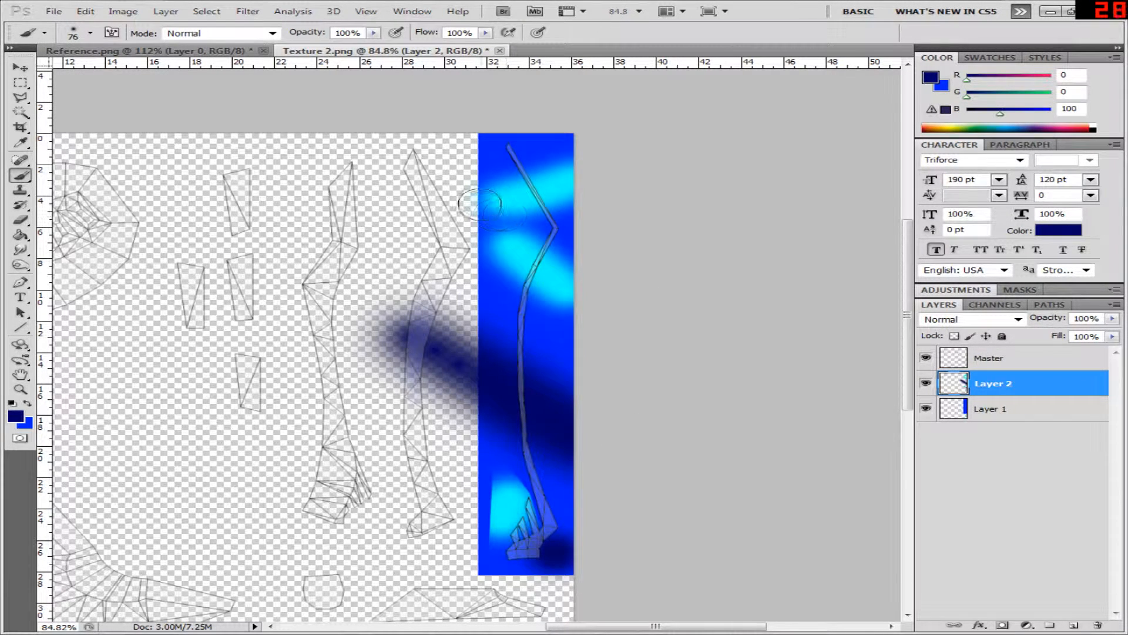
{"action": "left_click_drag", "start_coordinate": [479, 191], "coordinate": [589, 148]}
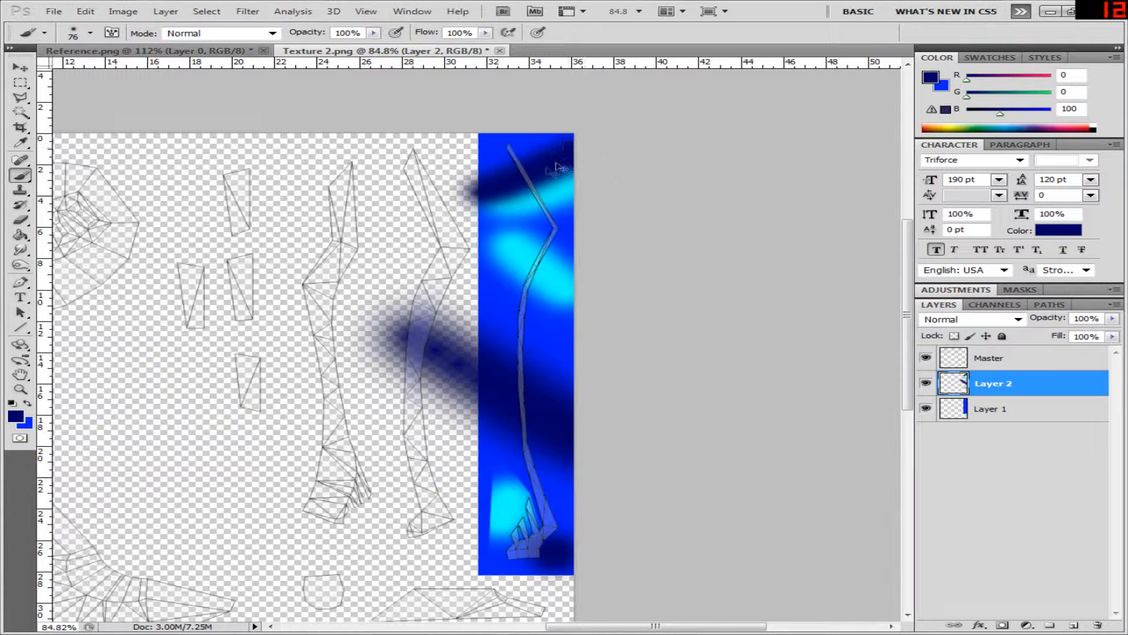
{"action": "key", "text": "ctrl+z"}
{"action": "scroll", "coordinate": [146, 285], "scroll_direction": "up", "scroll_amount": 1}
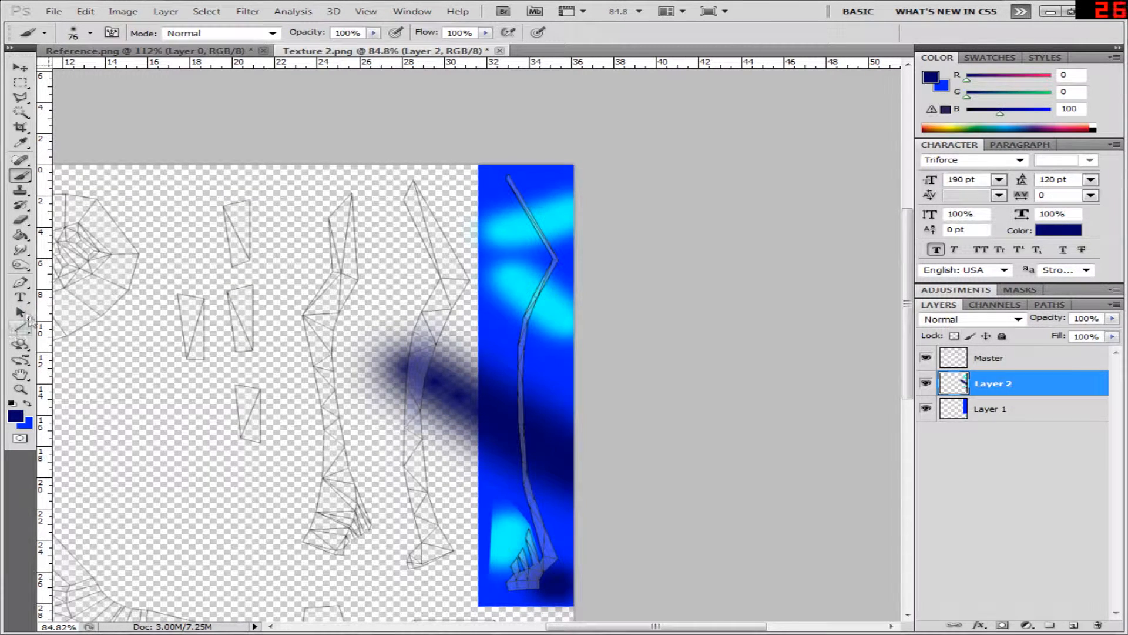
{"action": "left_click", "coordinate": [20, 389]}
{"action": "left_click", "coordinate": [568, 277]}
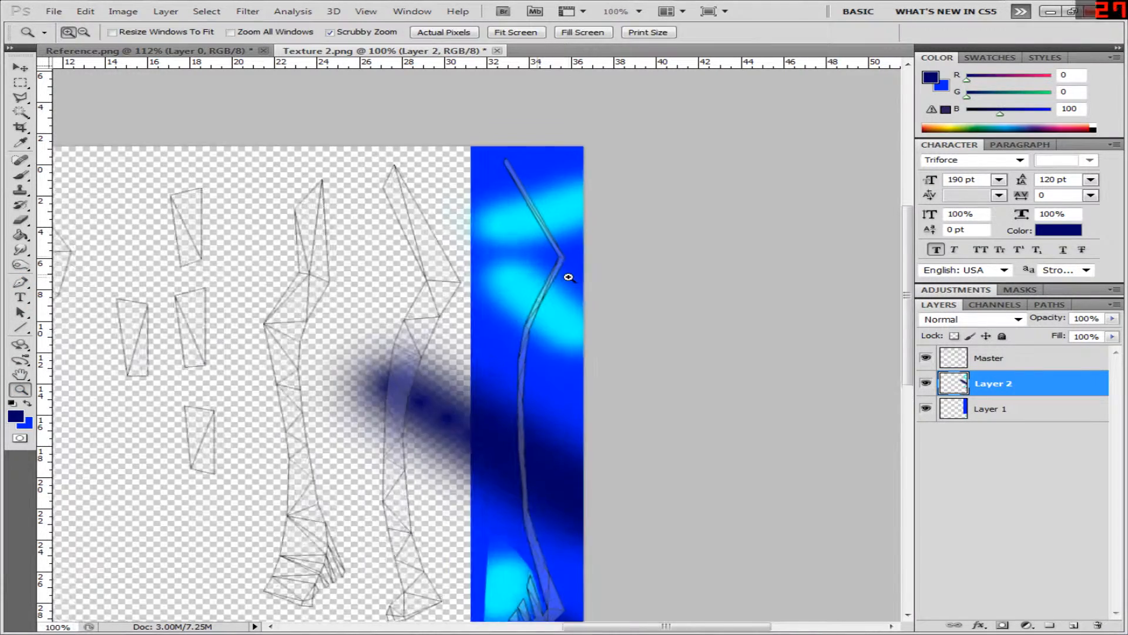
{"action": "left_click", "coordinate": [569, 276]}
{"action": "left_click", "coordinate": [568, 276]}
{"action": "left_click", "coordinate": [568, 276]}
{"action": "left_click", "coordinate": [20, 97]}
{"action": "left_click", "coordinate": [261, 199]}
{"action": "left_click", "coordinate": [563, 207]}
{"action": "double_click", "coordinate": [591, 232]}
{"action": "left_click", "coordinate": [20, 82]}
- Compare with the reference image, try a dark navy stroke across the wireframe's upper bend, and undo it
{"action": "left_click", "coordinate": [213, 52]}
{"action": "left_click", "coordinate": [319, 51]}
{"action": "key", "text": "b"}
{"action": "left_click_drag", "start_coordinate": [313, 227], "coordinate": [649, 245]}
{"action": "key", "text": "ctrl+z"}
- Reduce the brush to 41 px and paint a horizontal dark navy stroke across the upper bend between the cyan bands
{"action": "right_click", "coordinate": [471, 265]}
{"action": "left_click_drag", "start_coordinate": [530, 298], "coordinate": [522, 296]}
{"action": "key", "text": "Return"}
{"action": "left_click_drag", "start_coordinate": [246, 234], "coordinate": [643, 228]}
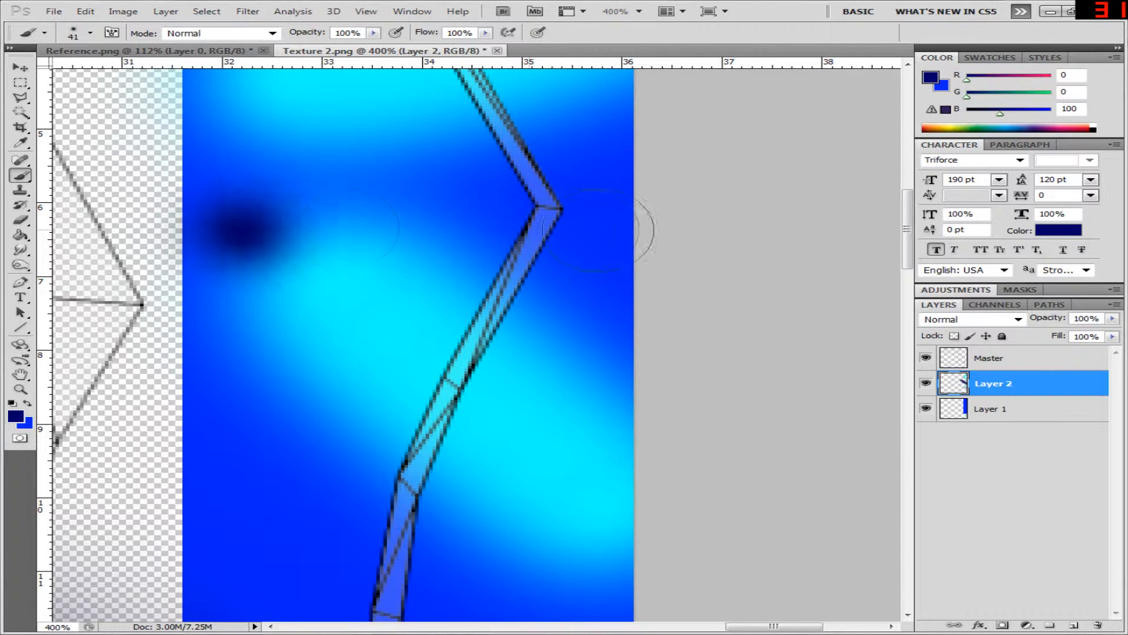
- Select the empty area outside Layer 1's blue strip with the Magic Wand, delete Layer 2's overspill there, and deselect
{"action": "scroll", "coordinate": [469, 295], "scroll_direction": "down", "scroll_amount": 16}
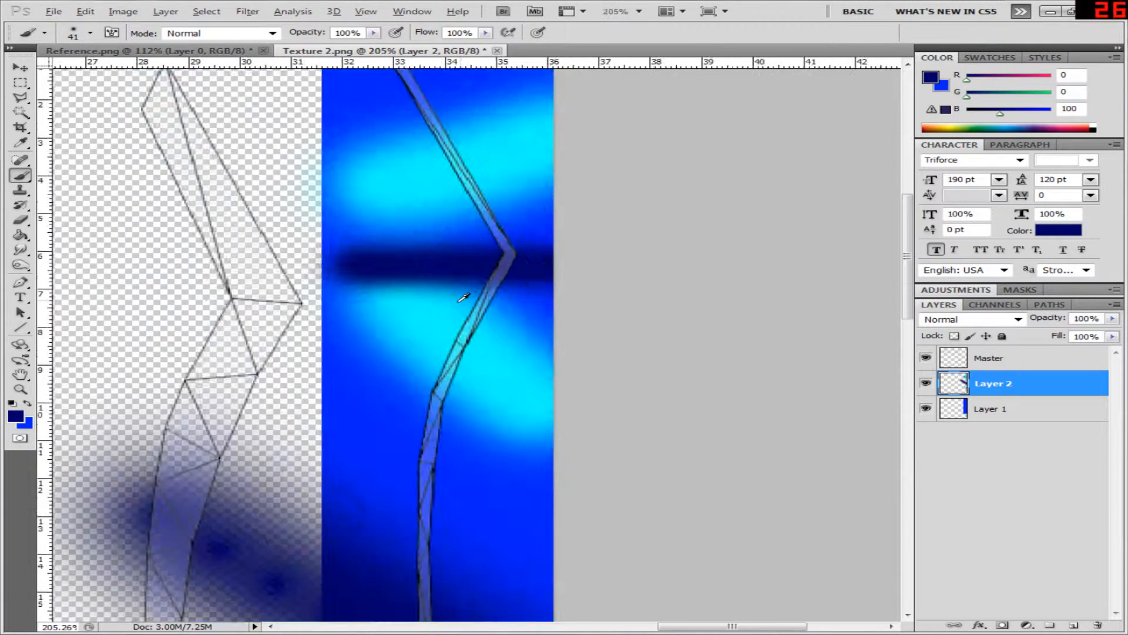
{"action": "left_click", "coordinate": [990, 422]}
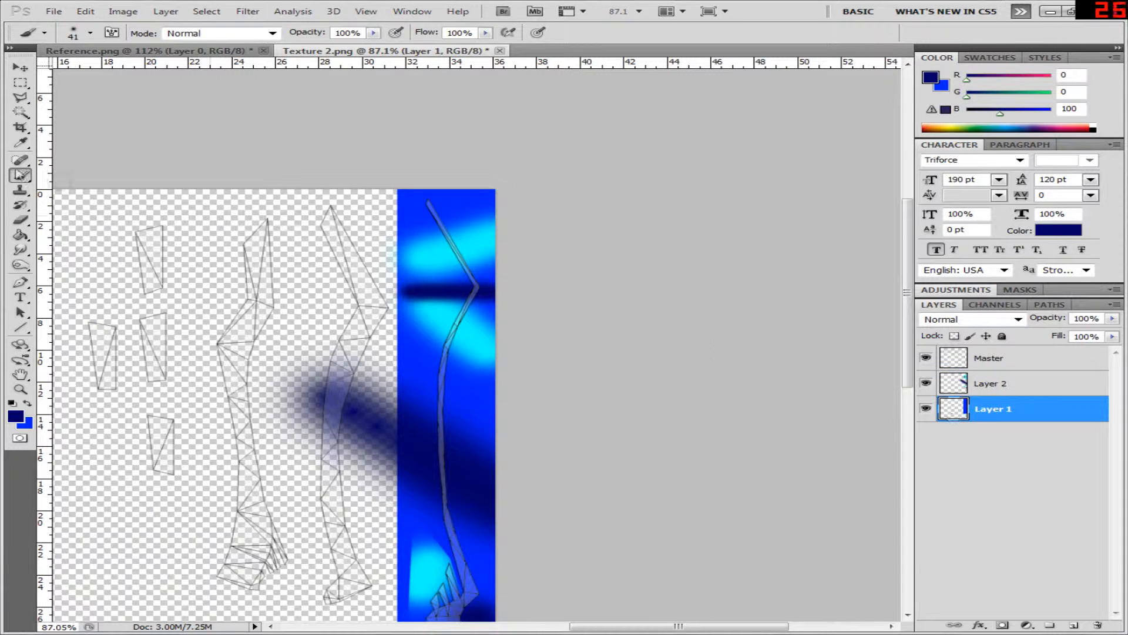
{"action": "left_click", "coordinate": [20, 112]}
{"action": "left_click", "coordinate": [211, 291]}
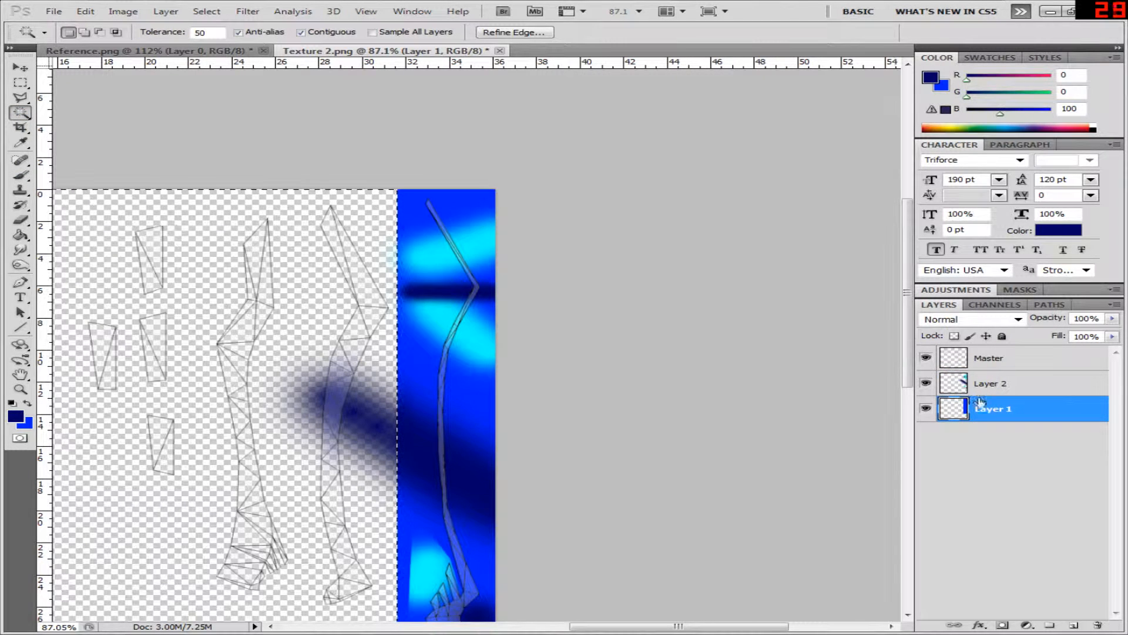
{"action": "left_click", "coordinate": [962, 388]}
{"action": "key", "text": "Delete"}
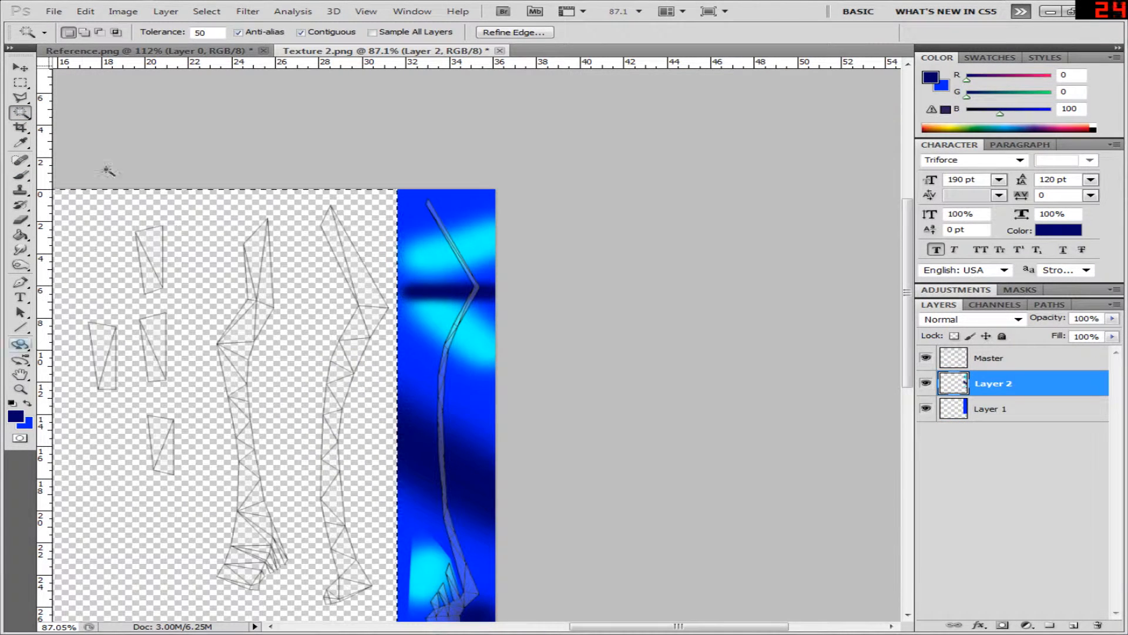
{"action": "left_click", "coordinate": [20, 82]}
{"action": "left_click", "coordinate": [280, 316]}
- Sample white and dark grey (RGB 81, 81, 81) from the silver blade edge in the reference image as the two working colours
{"action": "scroll", "coordinate": [282, 316], "scroll_direction": "down", "scroll_amount": 4}
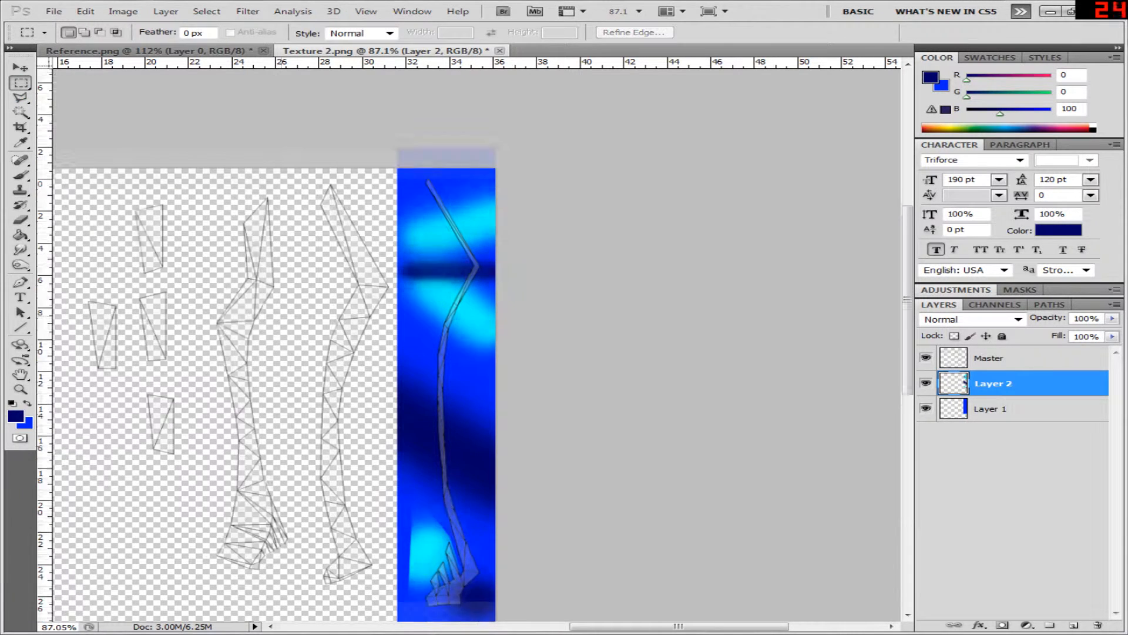
{"action": "scroll", "coordinate": [281, 316], "scroll_direction": "down", "scroll_amount": 1}
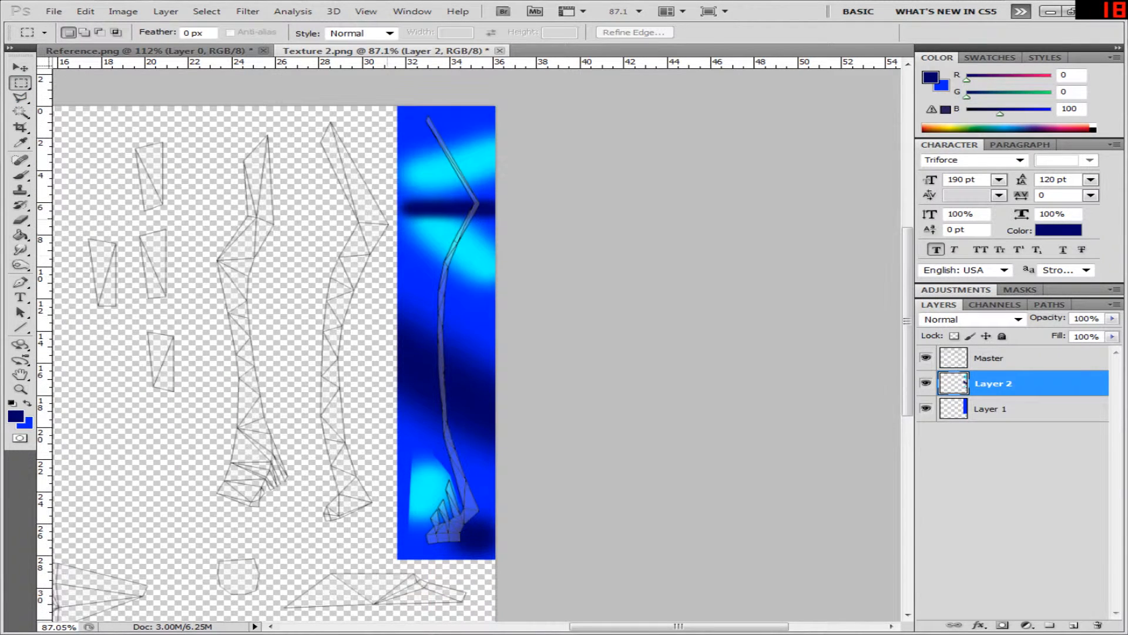
{"action": "left_click", "coordinate": [241, 52]}
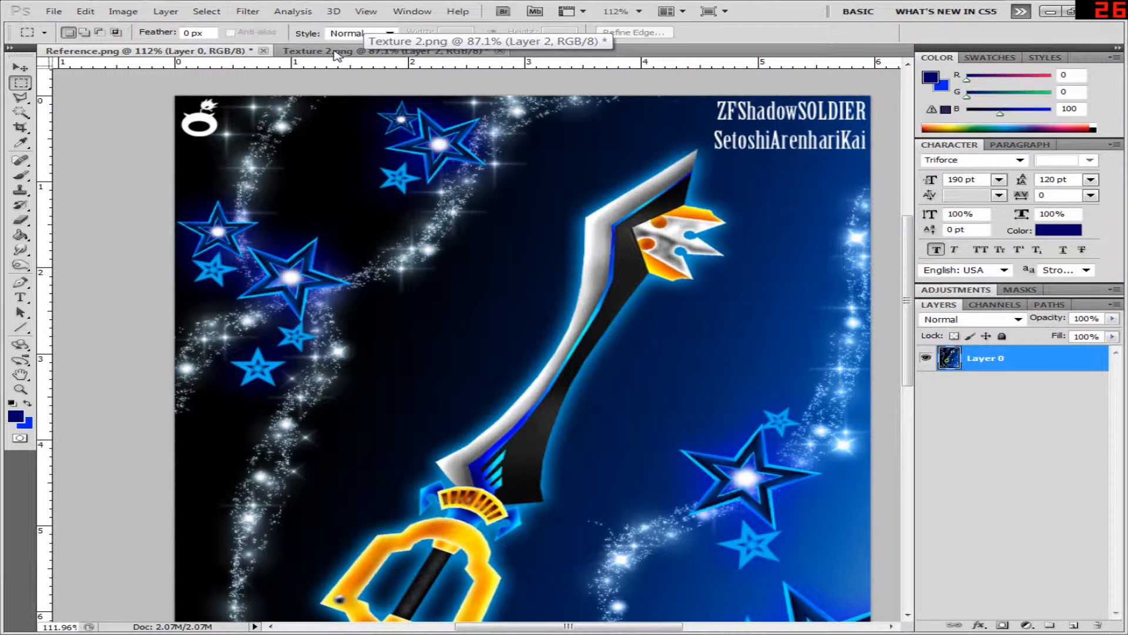
{"action": "left_click", "coordinate": [20, 142]}
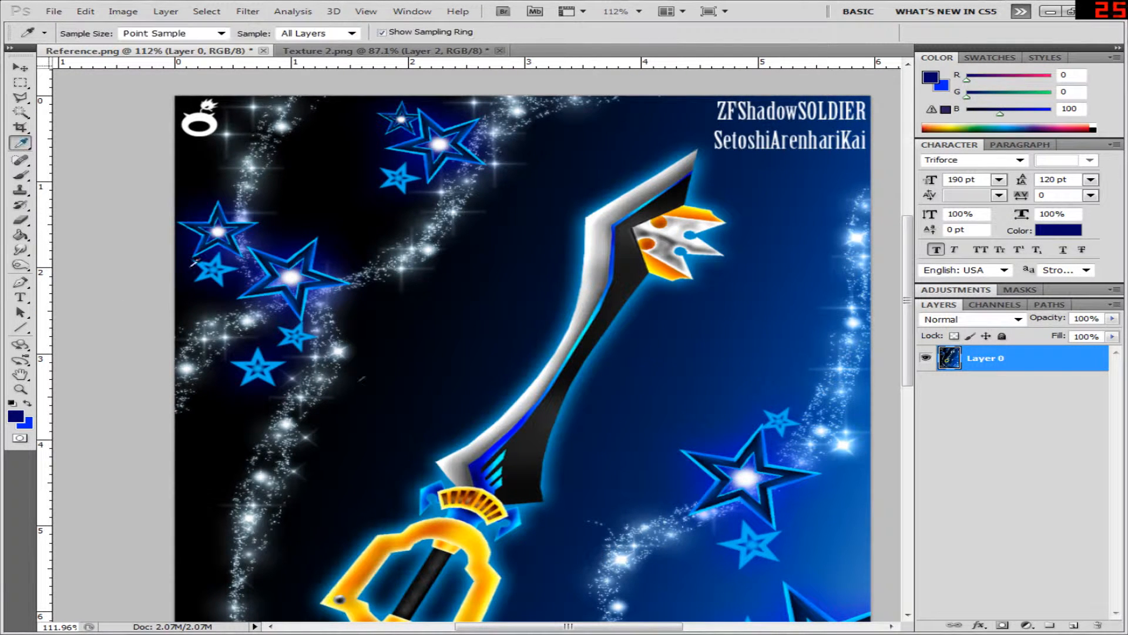
{"action": "left_click", "coordinate": [445, 463]}
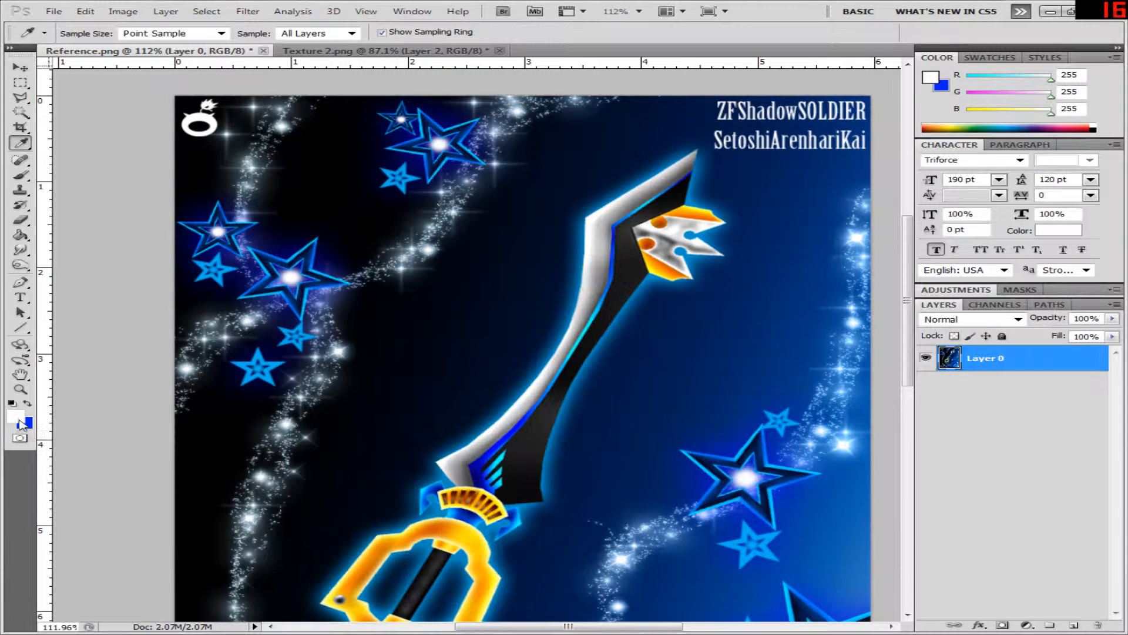
{"action": "left_click", "coordinate": [27, 404]}
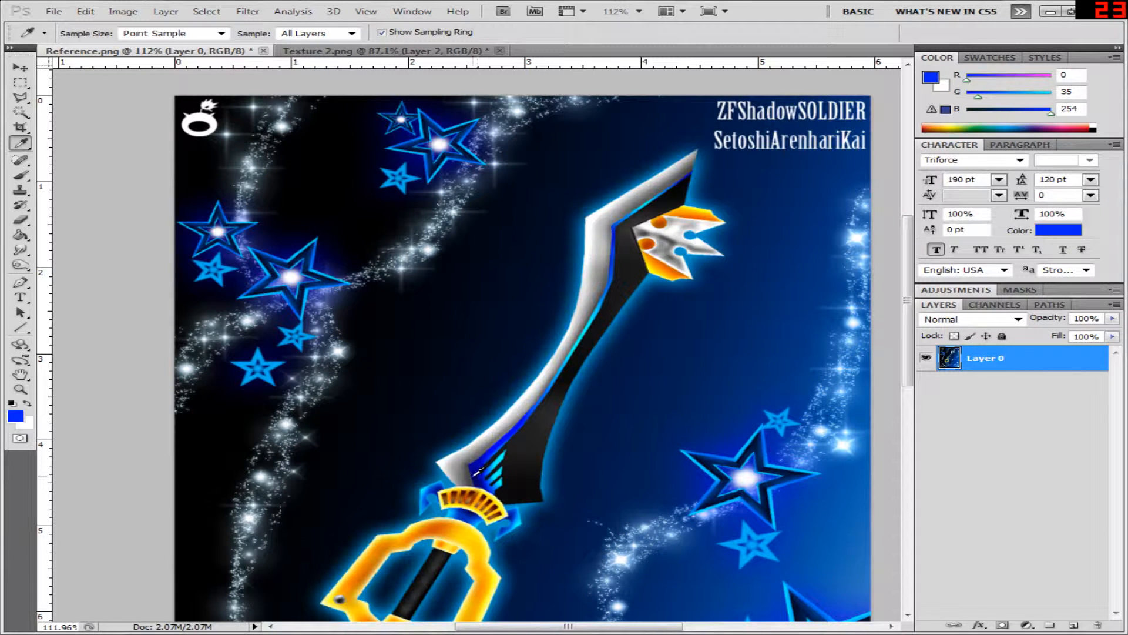
{"action": "left_click", "coordinate": [470, 476]}
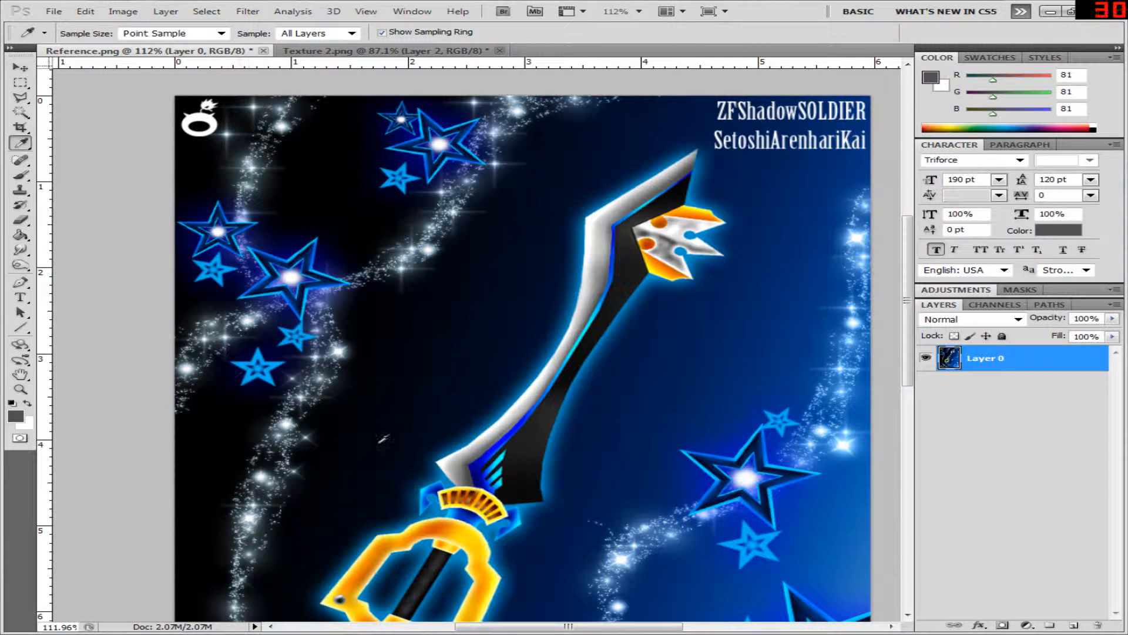
- Add a new layer to Texture 2.png and make a rectangular selection around the blade wireframe beside the blue strip, overlapping the strip's edge
{"action": "left_click", "coordinate": [315, 51]}
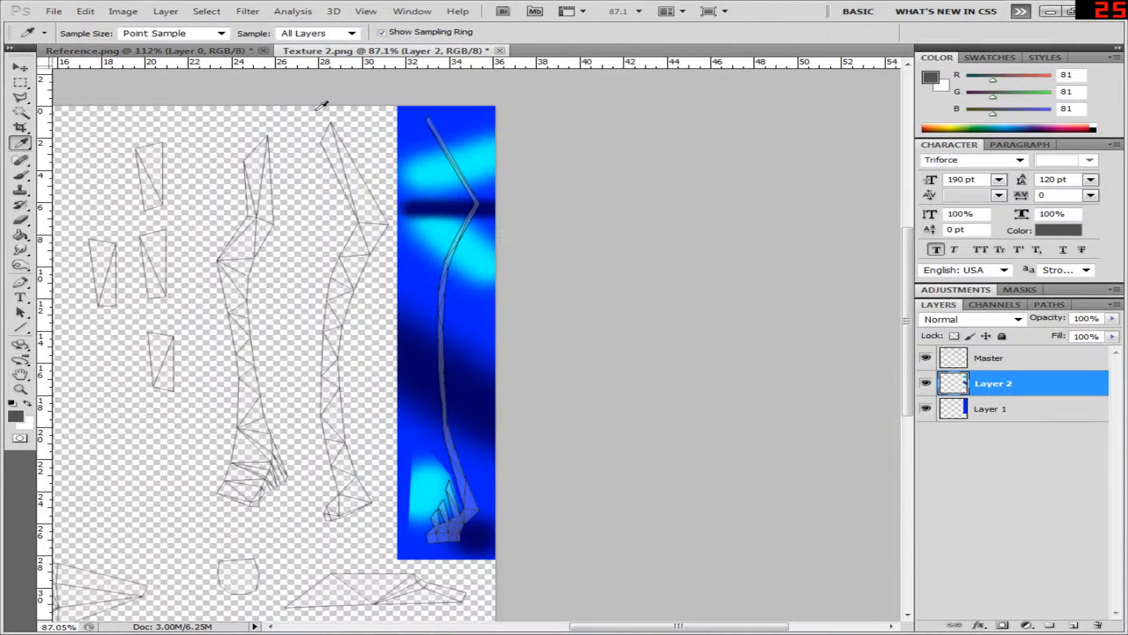
{"action": "left_click", "coordinate": [1071, 625]}
{"action": "left_click", "coordinate": [26, 85]}
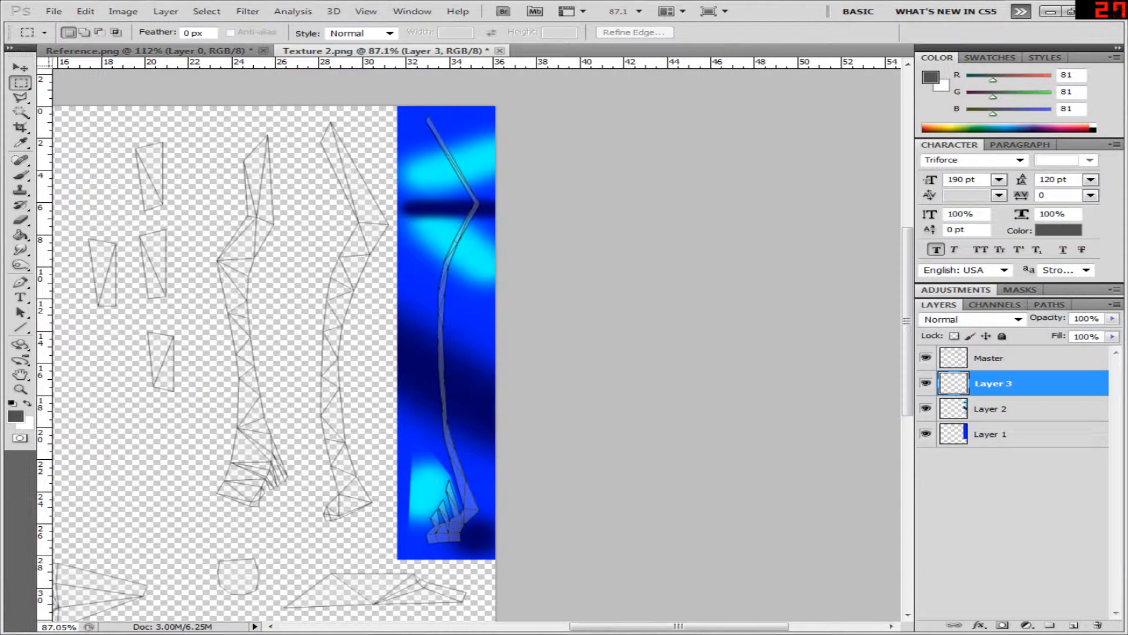
{"action": "left_click_drag", "start_coordinate": [406, 336], "coordinate": [421, 558]}
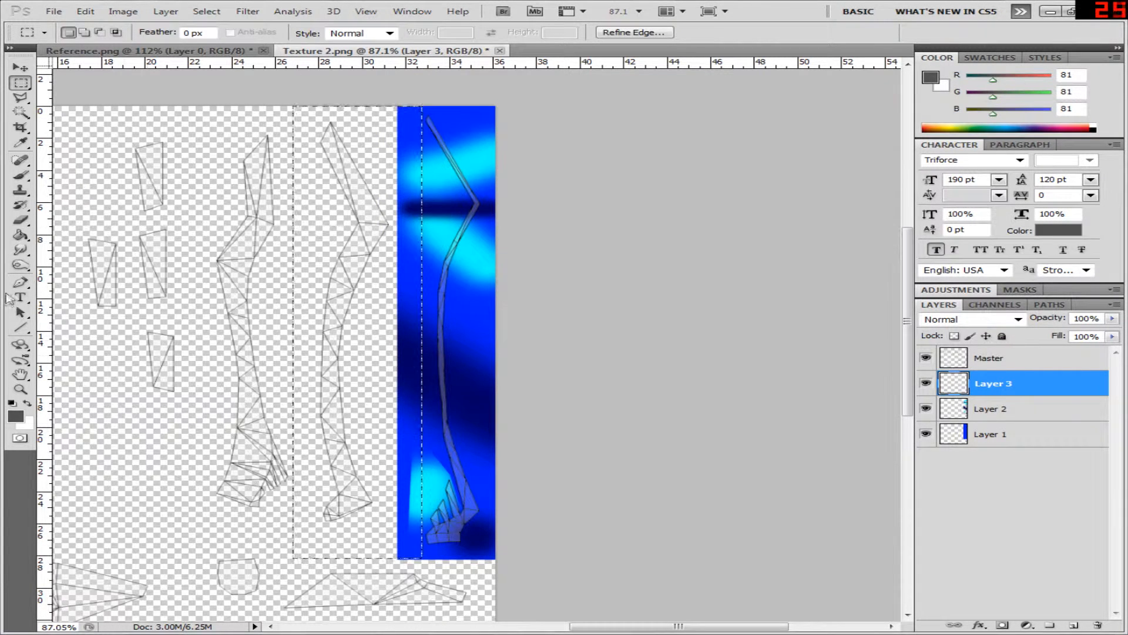
- Replace the white working colour with light grey (RGB 176, 176, 176) sampled from the silver blade in the reference image
{"action": "left_click", "coordinate": [20, 235]}
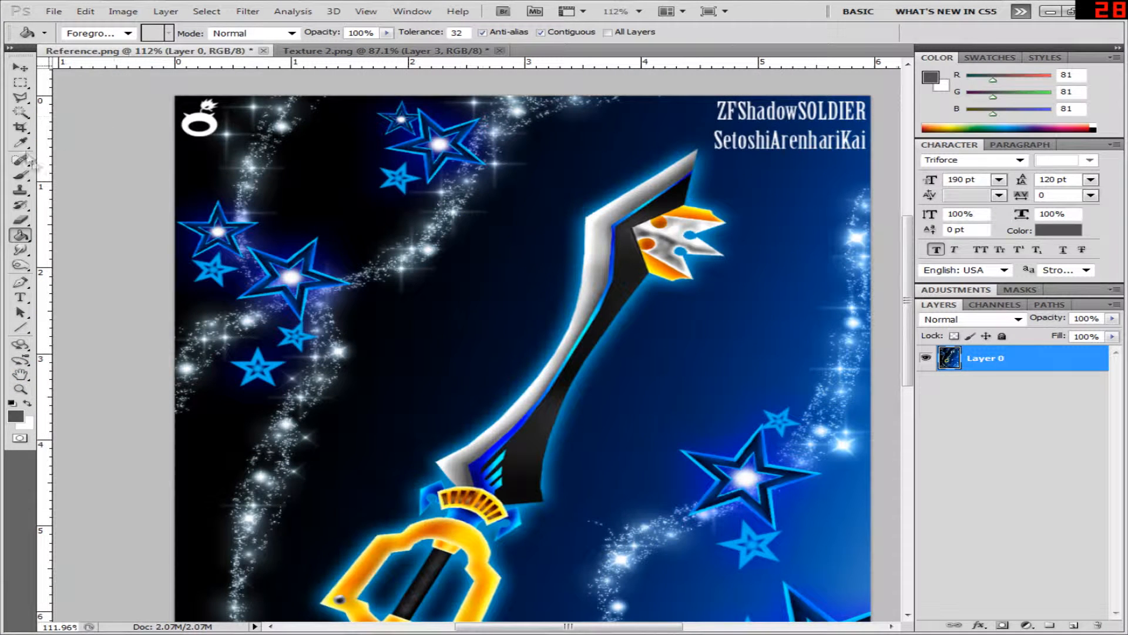
{"action": "left_click", "coordinate": [20, 143]}
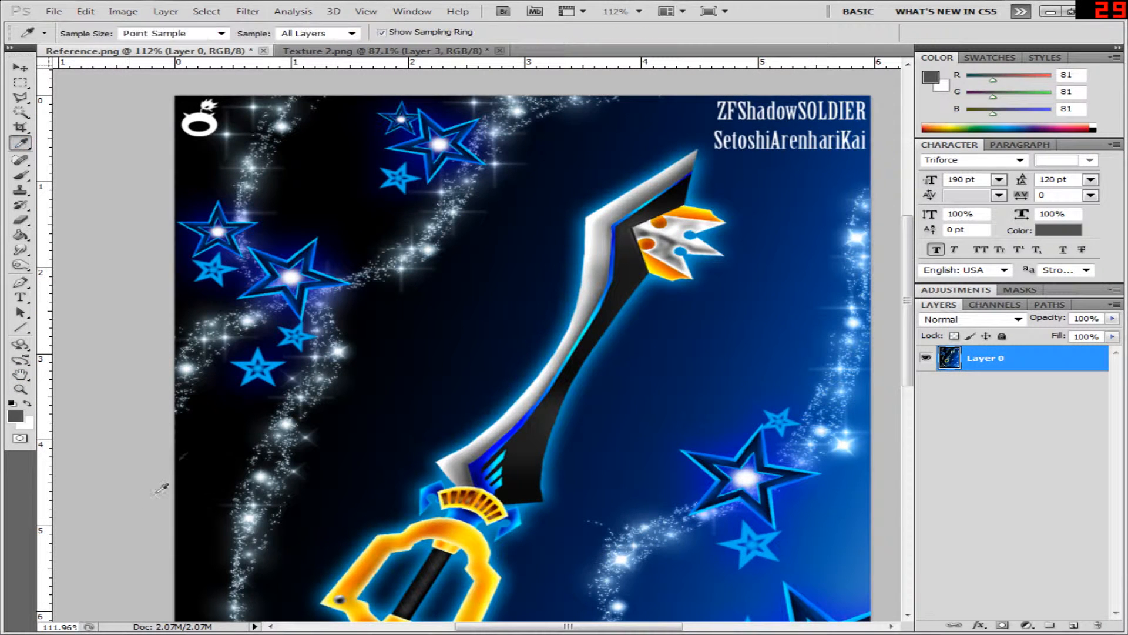
{"action": "left_click", "coordinate": [28, 405]}
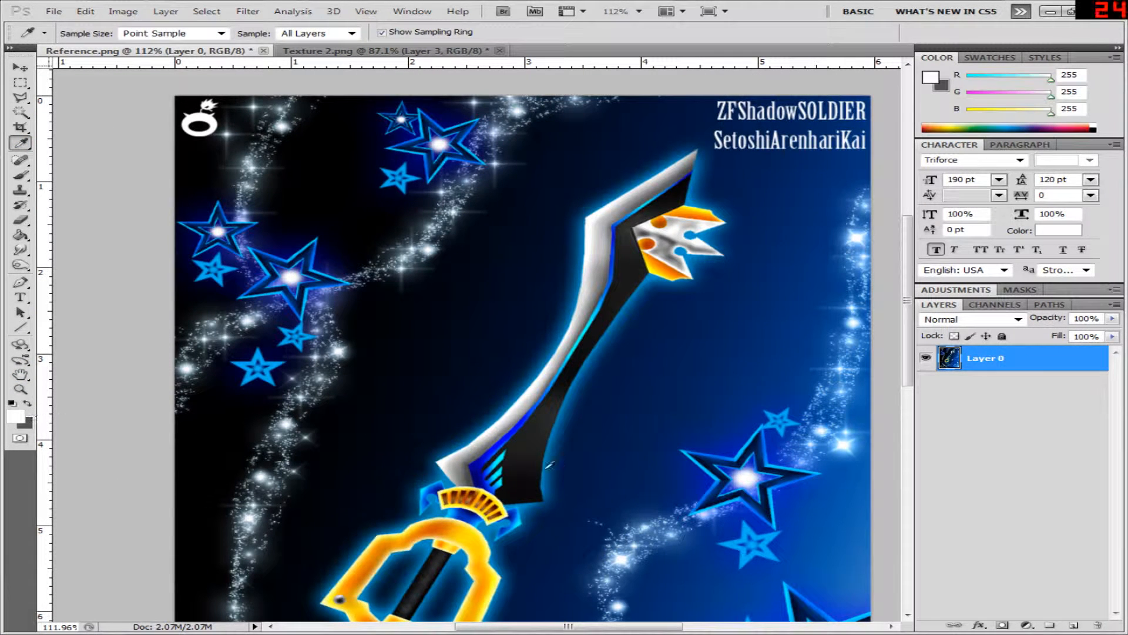
{"action": "left_click", "coordinate": [456, 463]}
- Fill the rectangular selection on Layer 3 with the light grey, move the layer below Layer 1, and deselect
{"action": "left_click", "coordinate": [329, 50]}
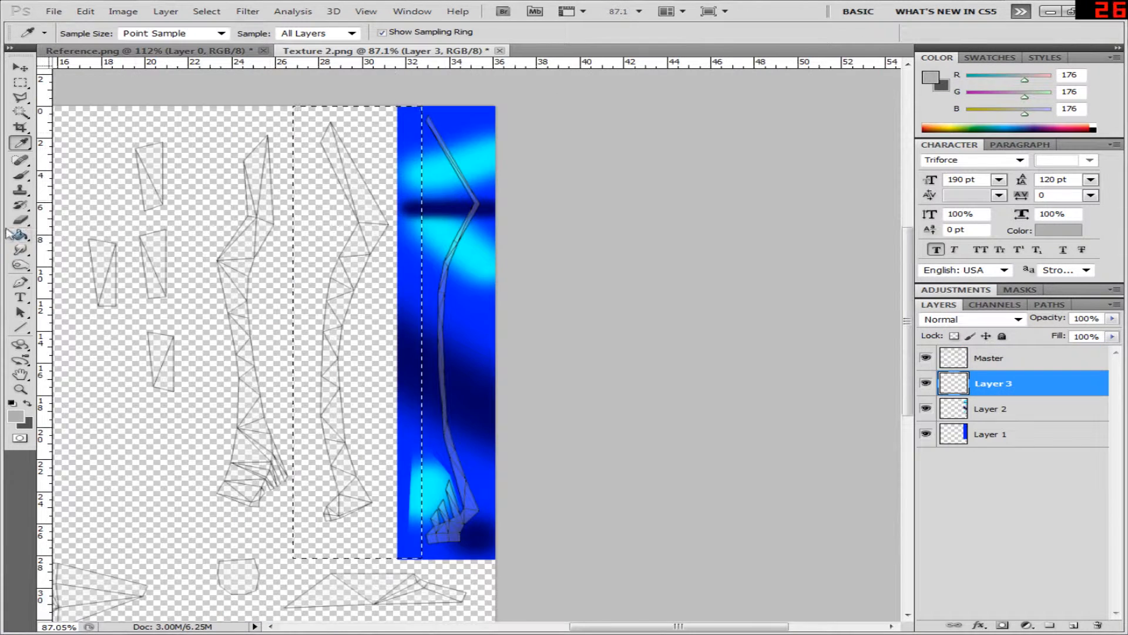
{"action": "left_click", "coordinate": [20, 234]}
{"action": "left_click", "coordinate": [329, 234]}
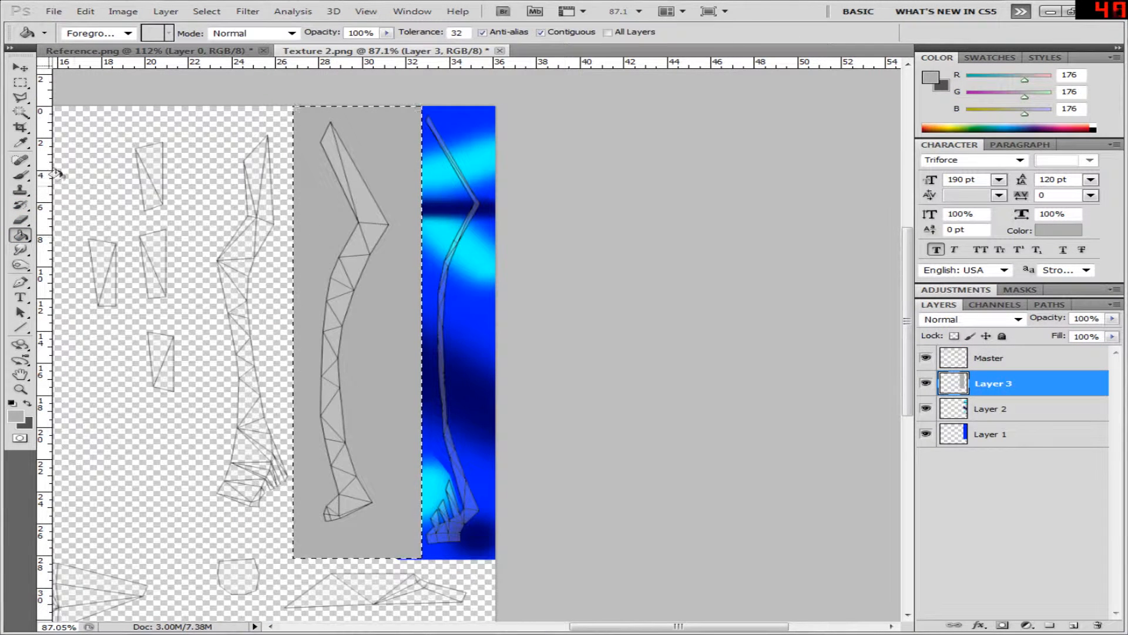
{"action": "left_click_drag", "start_coordinate": [987, 385], "coordinate": [993, 458]}
{"action": "key", "text": "m"}
{"action": "key", "text": "ctrl+d"}
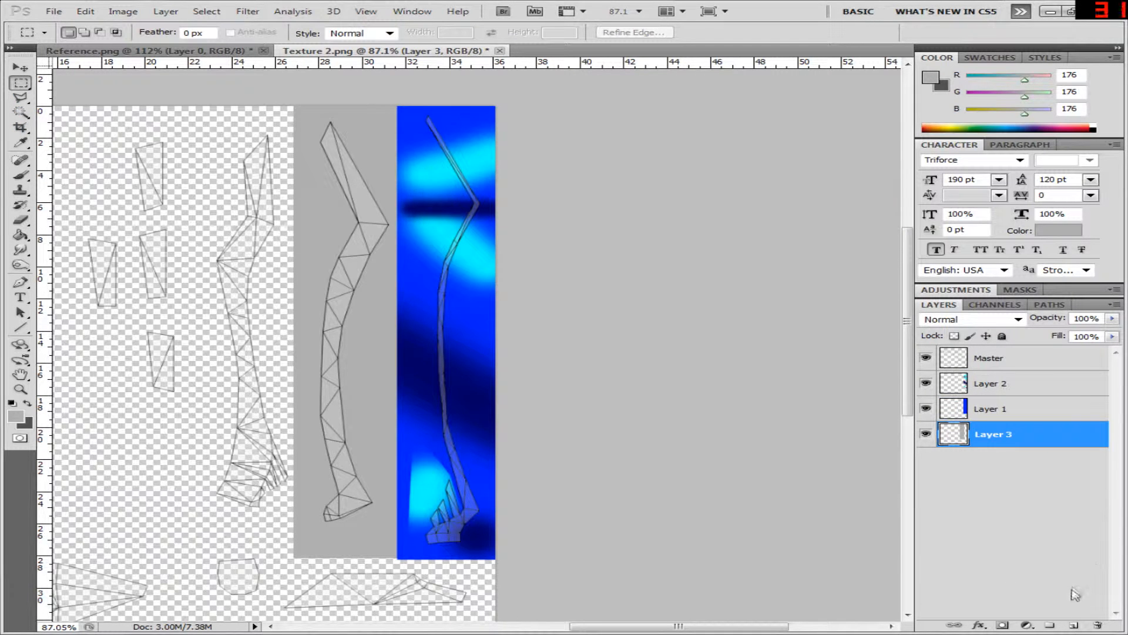
- Add a new layer above Layer 3 and outline the wireframe's upper blade section with the Polygonal Lasso, following the bend line
{"action": "left_click", "coordinate": [1072, 625]}
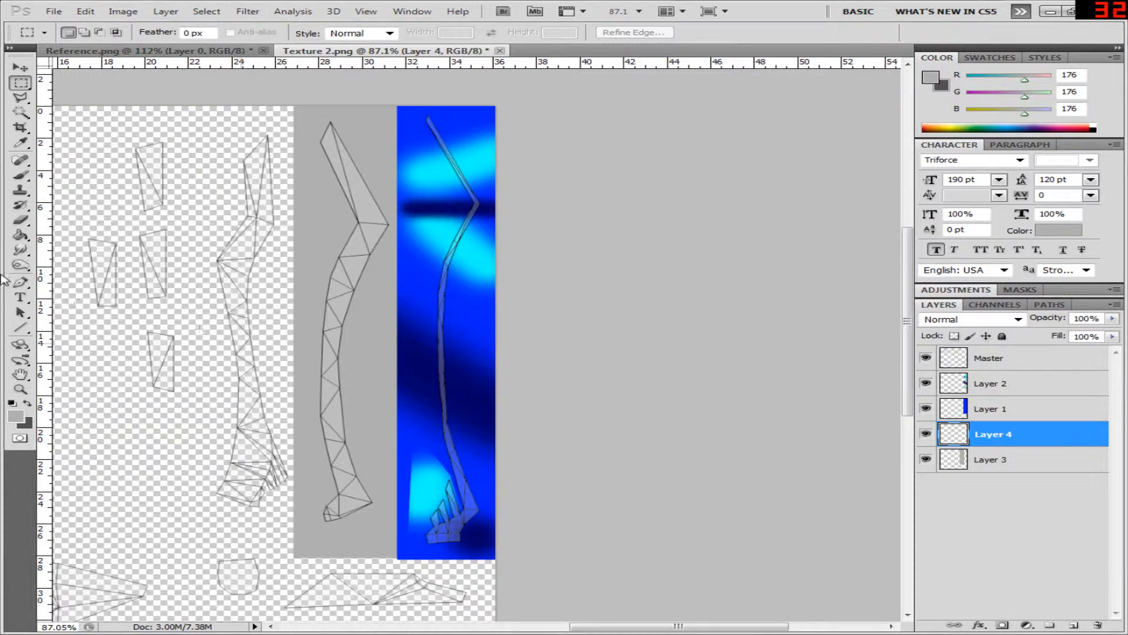
{"action": "left_click", "coordinate": [22, 388]}
{"action": "left_click", "coordinate": [364, 238]}
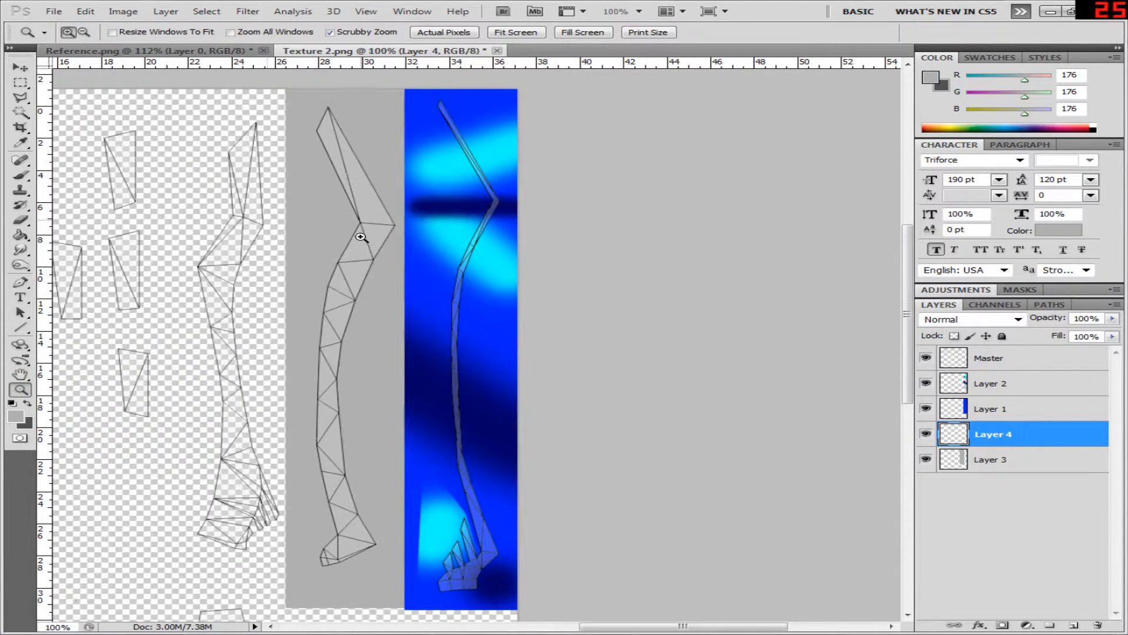
{"action": "left_click", "coordinate": [363, 238]}
{"action": "scroll", "coordinate": [288, 206], "scroll_direction": "up", "scroll_amount": 4}
{"action": "left_click", "coordinate": [20, 97]}
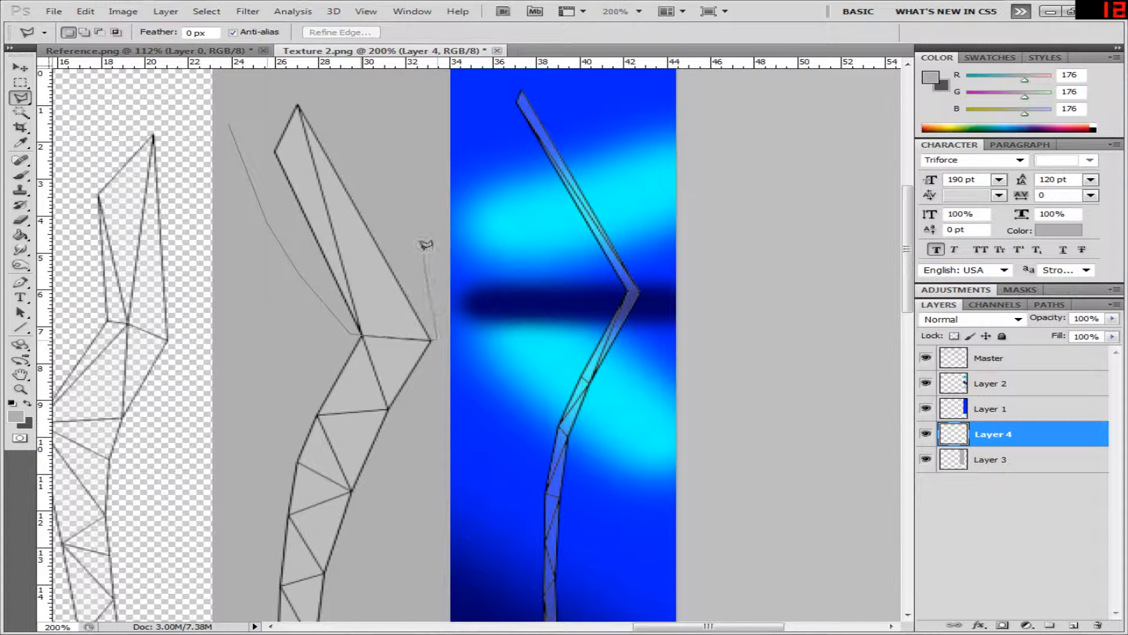
{"action": "double_click", "coordinate": [381, 93]}
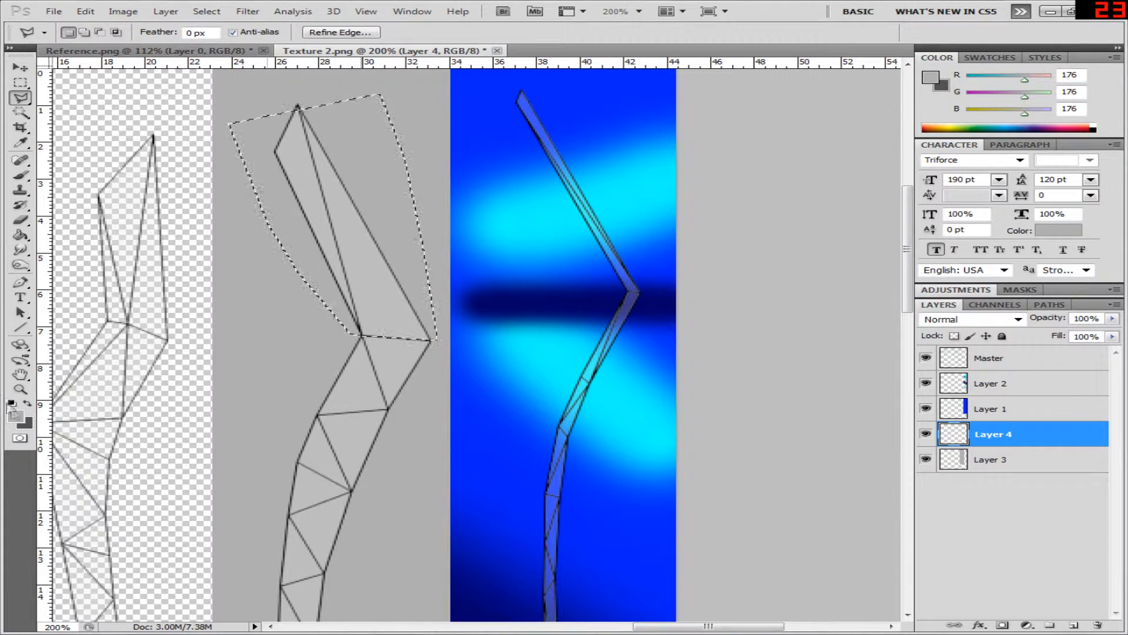
- Shade the lower edge of the selected upper blade section in dark grey with a 101 px brush
{"action": "key", "text": "x"}
{"action": "key", "text": "b"}
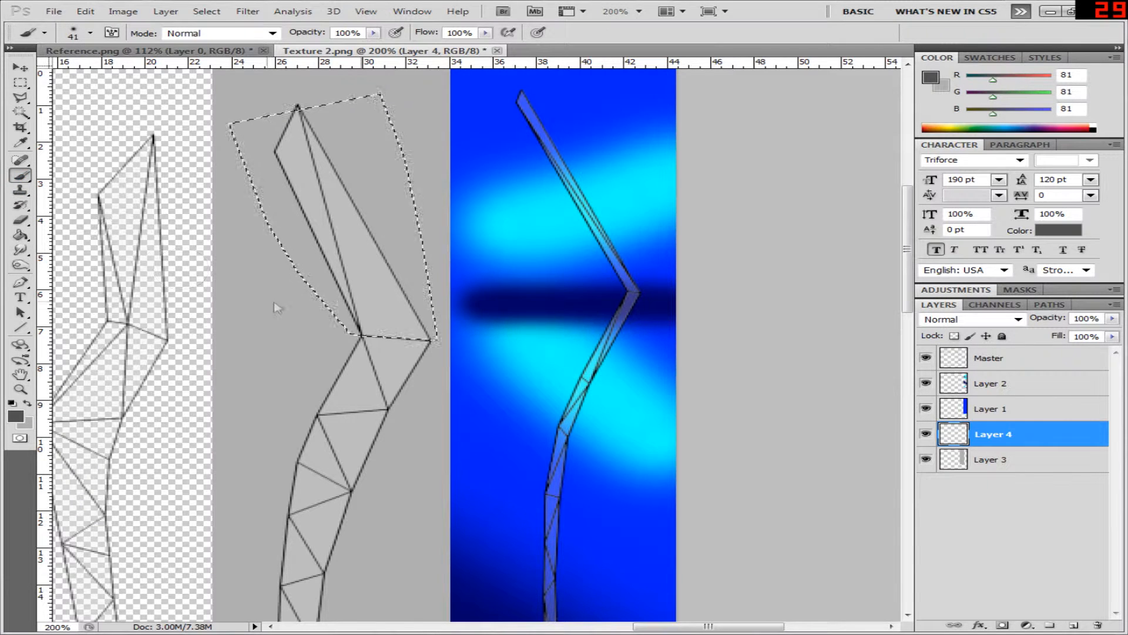
{"action": "right_click", "coordinate": [277, 261]}
{"action": "left_click", "coordinate": [362, 292]}
{"action": "left_click", "coordinate": [364, 7]}
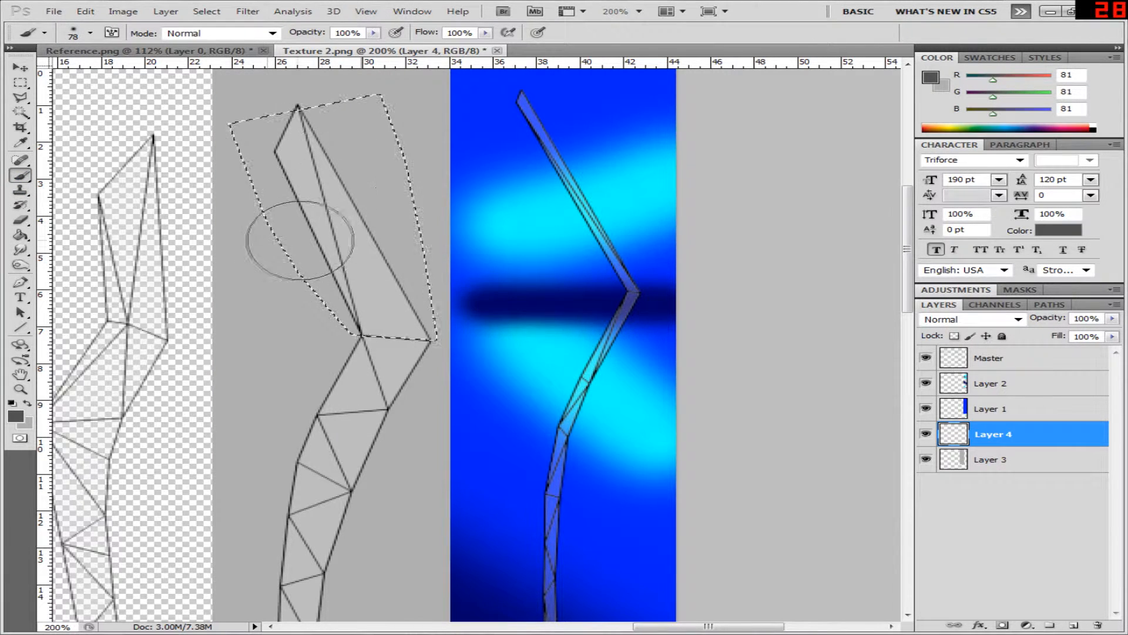
{"action": "right_click", "coordinate": [279, 297]}
{"action": "left_click", "coordinate": [382, 326]}
{"action": "left_click", "coordinate": [382, 51]}
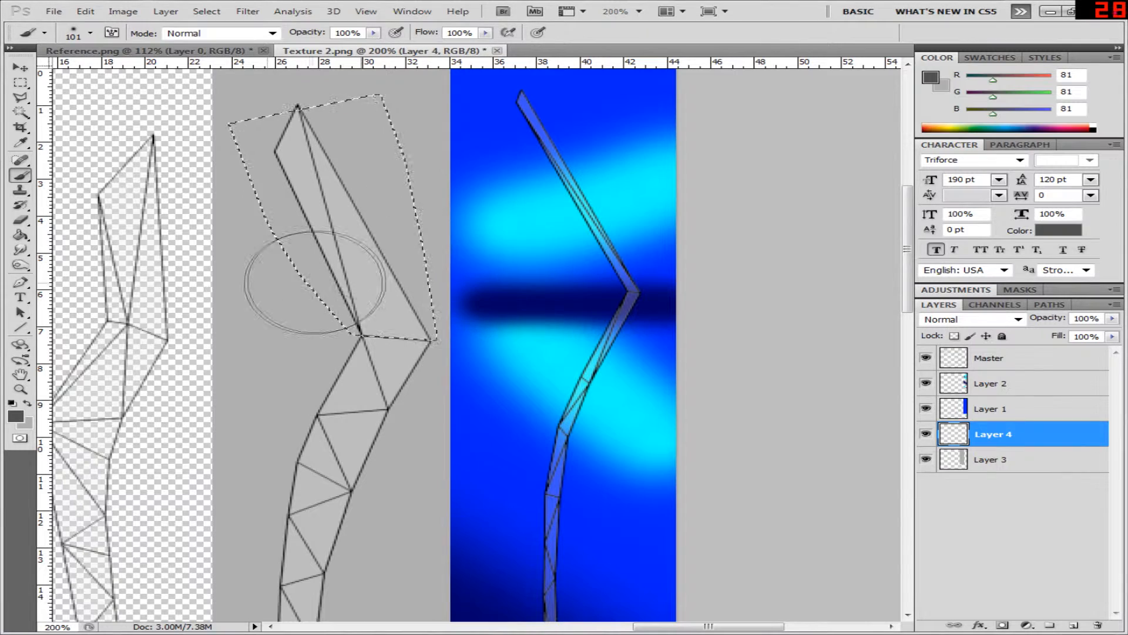
{"action": "left_click_drag", "start_coordinate": [275, 306], "coordinate": [480, 383]}
- Outline the long blade section below the bend with the Polygonal Lasso, stopping above the small end piece
{"action": "scroll", "coordinate": [353, 411], "scroll_direction": "down", "scroll_amount": 5}
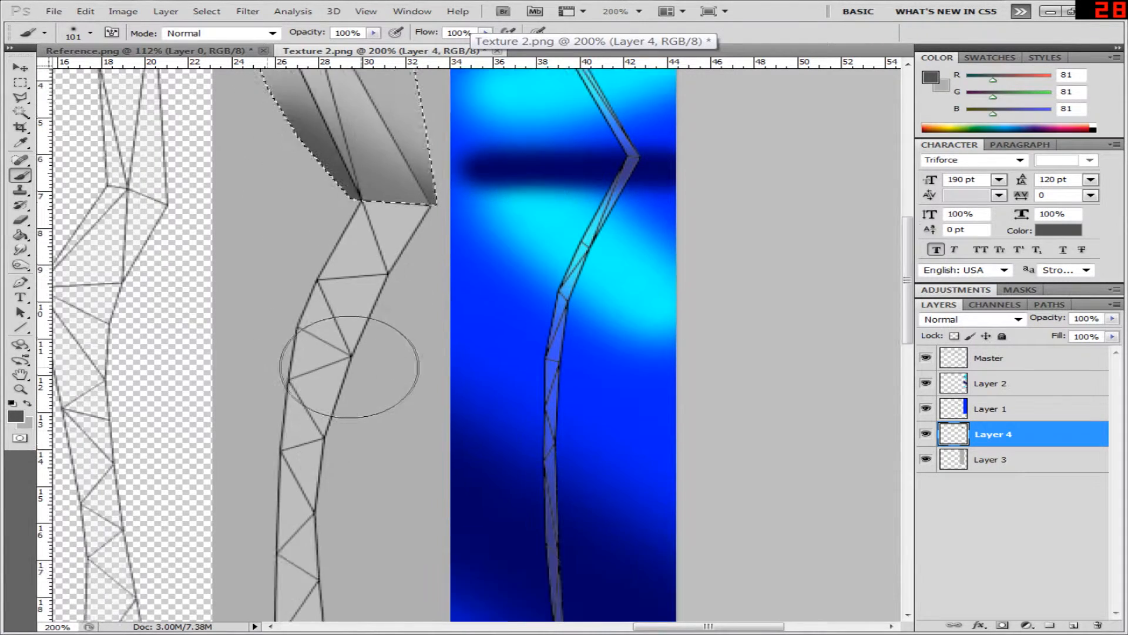
{"action": "scroll", "coordinate": [378, 365], "scroll_direction": "down", "scroll_amount": 3}
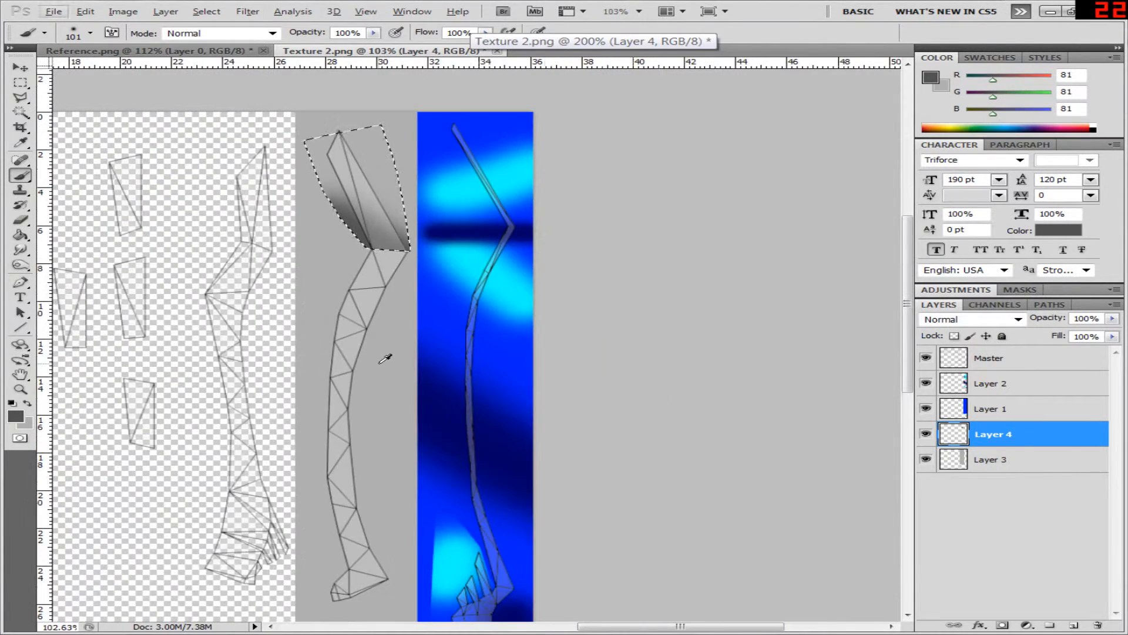
{"action": "left_click", "coordinate": [21, 98]}
{"action": "left_click", "coordinate": [318, 271]}
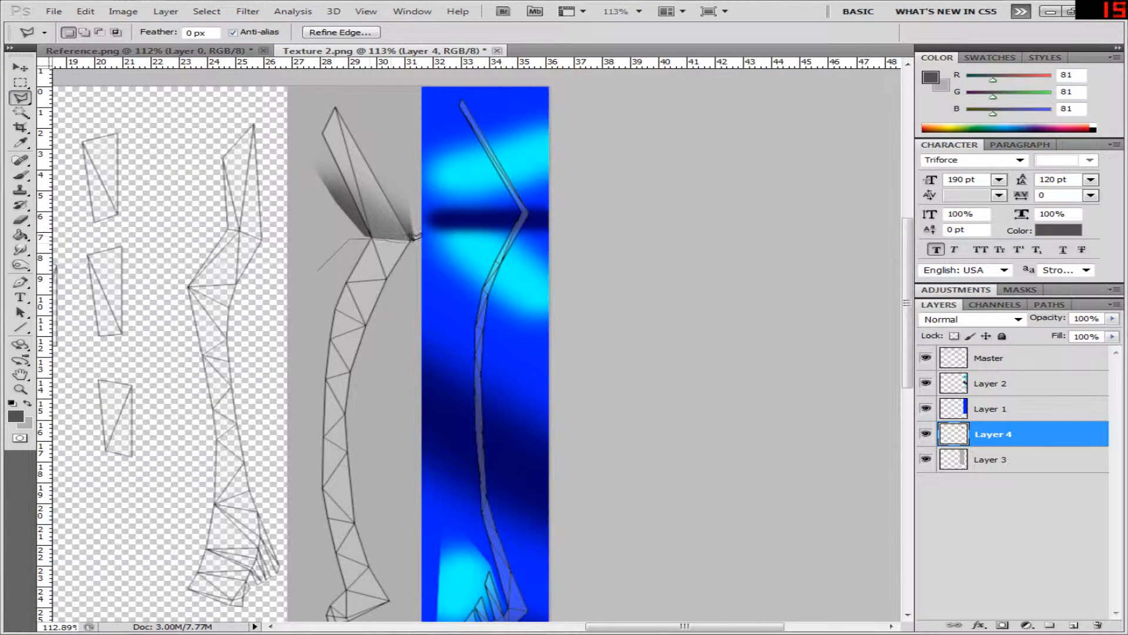
{"action": "left_click", "coordinate": [375, 372]}
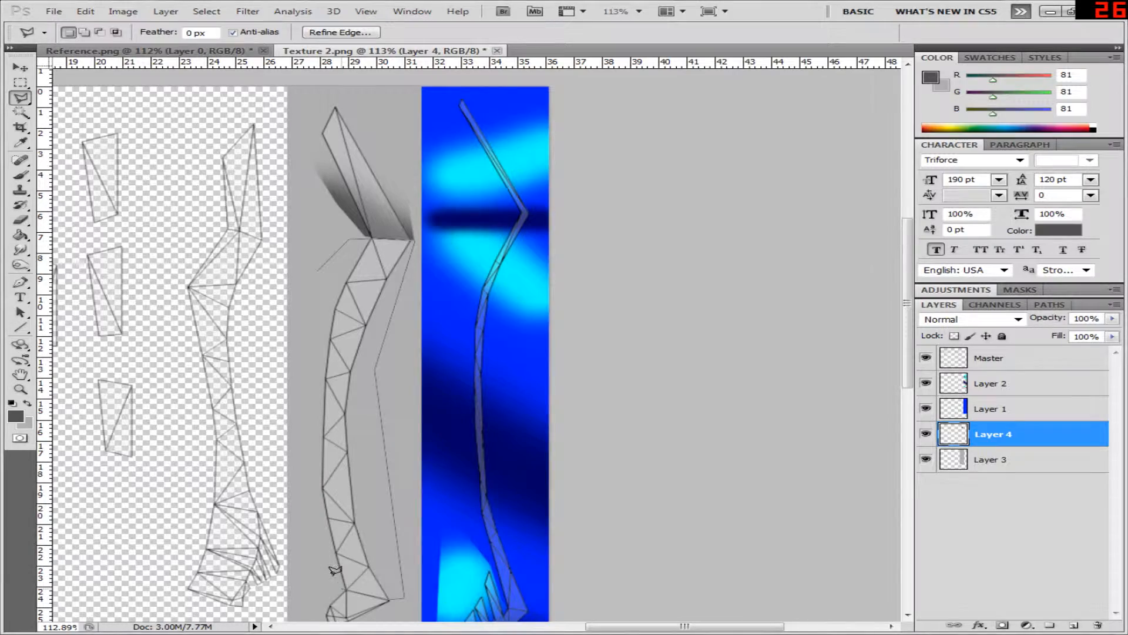
{"action": "double_click", "coordinate": [305, 389]}
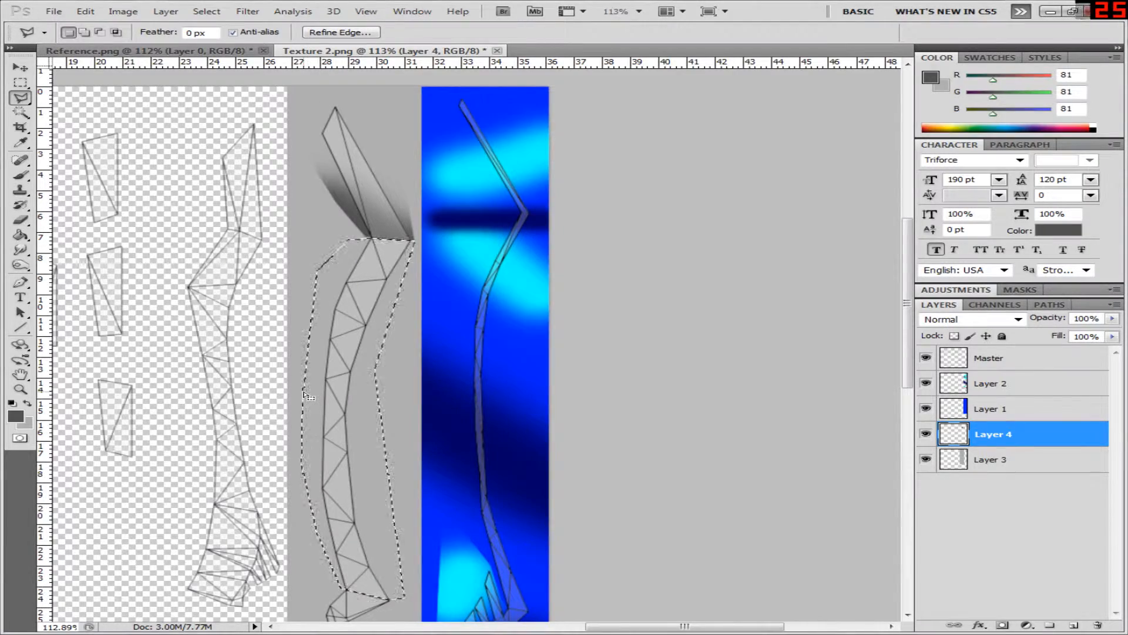
- Paint diagonal dark grey bands across the selected long blade section with the 101 px brush
{"action": "scroll", "coordinate": [308, 386], "scroll_direction": "down", "scroll_amount": 11}
{"action": "scroll", "coordinate": [308, 385], "scroll_direction": "up", "scroll_amount": 6}
{"action": "scroll", "coordinate": [306, 389], "scroll_direction": "up", "scroll_amount": 6}
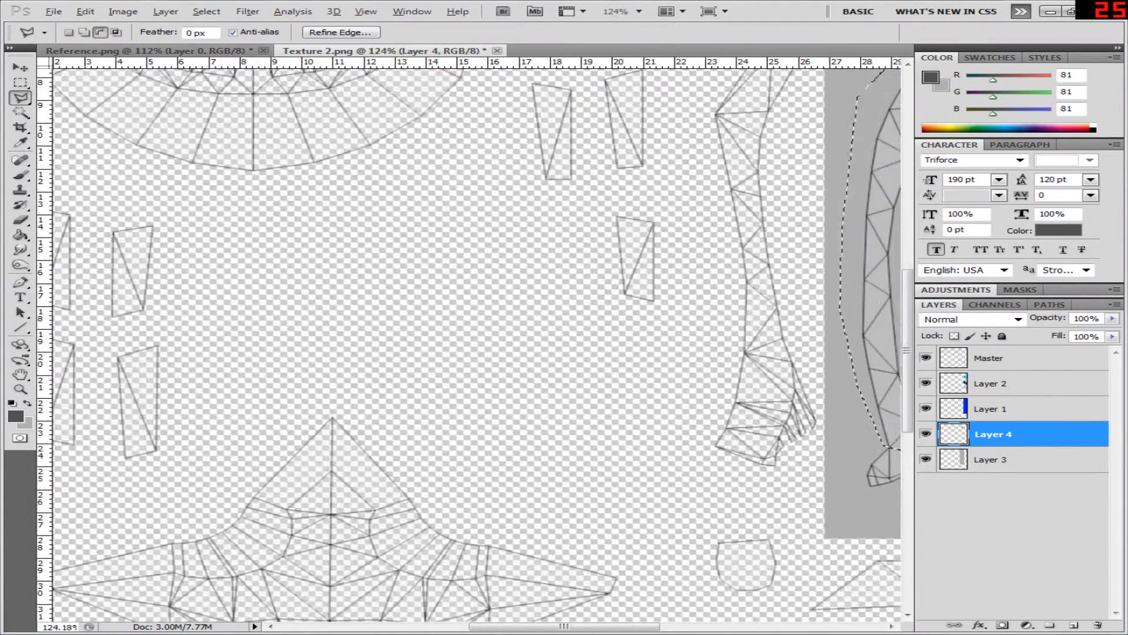
{"action": "left_click_drag", "start_coordinate": [524, 626], "coordinate": [608, 627]}
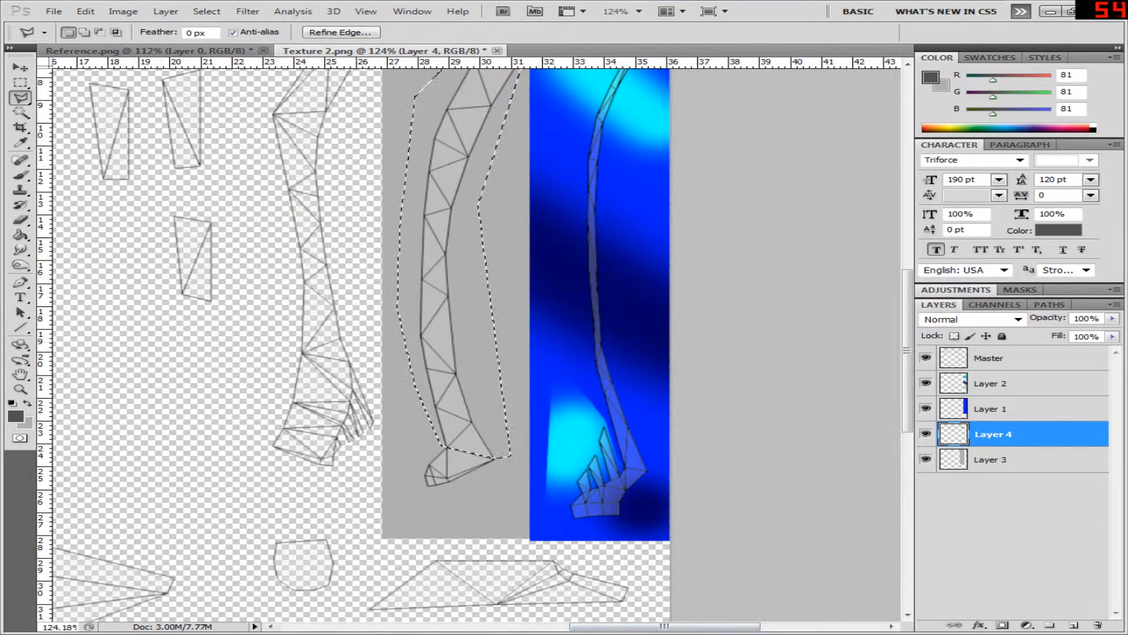
{"action": "key", "text": "b"}
{"action": "mouse_move", "coordinate": [392, 422]}
{"action": "left_mouse_down"}
{"action": "mouse_move", "coordinate": [493, 446]}
{"action": "mouse_move", "coordinate": [429, 323]}
{"action": "mouse_move", "coordinate": [353, 277]}
{"action": "mouse_move", "coordinate": [562, 356]}
{"action": "mouse_move", "coordinate": [503, 282]}
{"action": "mouse_move", "coordinate": [360, 151]}
{"action": "mouse_move", "coordinate": [423, 435]}
{"action": "mouse_move", "coordinate": [539, 190]}
{"action": "left_mouse_up"}
{"action": "scroll", "coordinate": [546, 227], "scroll_direction": "up", "scroll_amount": 3}
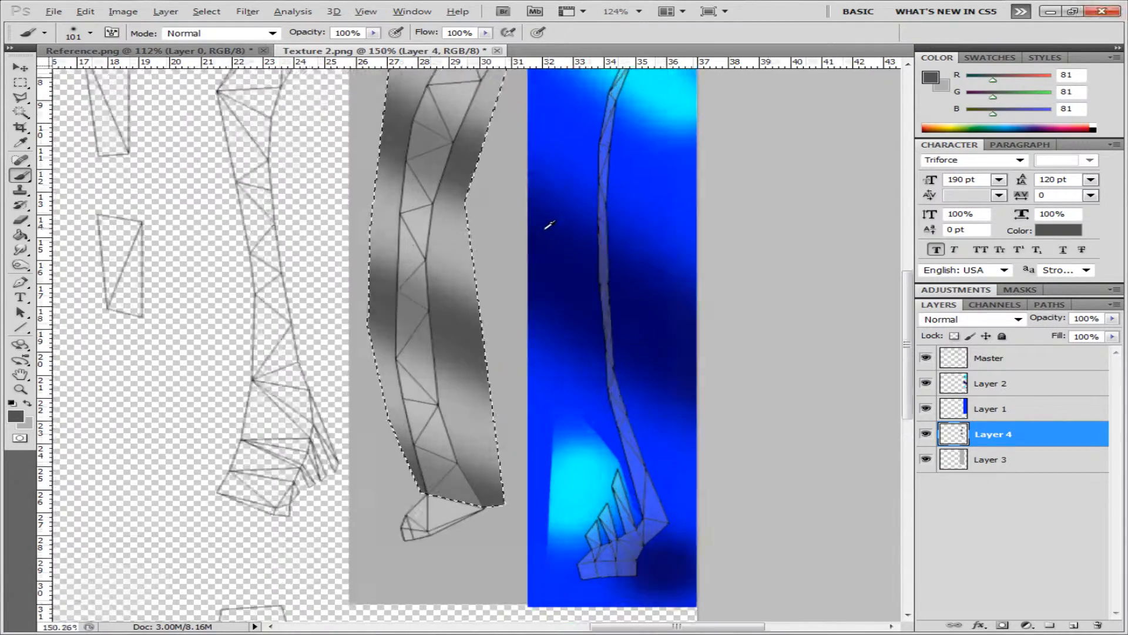
- Outline the small end piece below the long blade section with the Polygonal Lasso, following the edge they share
{"action": "scroll", "coordinate": [542, 227], "scroll_direction": "down", "scroll_amount": 5}
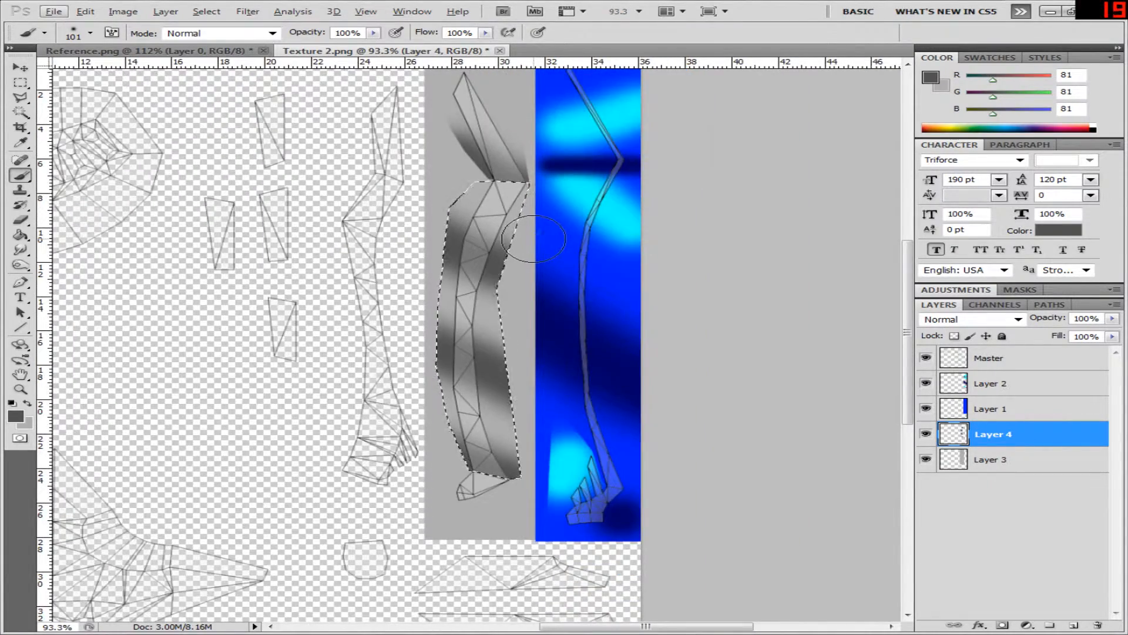
{"action": "scroll", "coordinate": [533, 235], "scroll_direction": "down", "scroll_amount": 2}
{"action": "scroll", "coordinate": [535, 233], "scroll_direction": "up", "scroll_amount": 3}
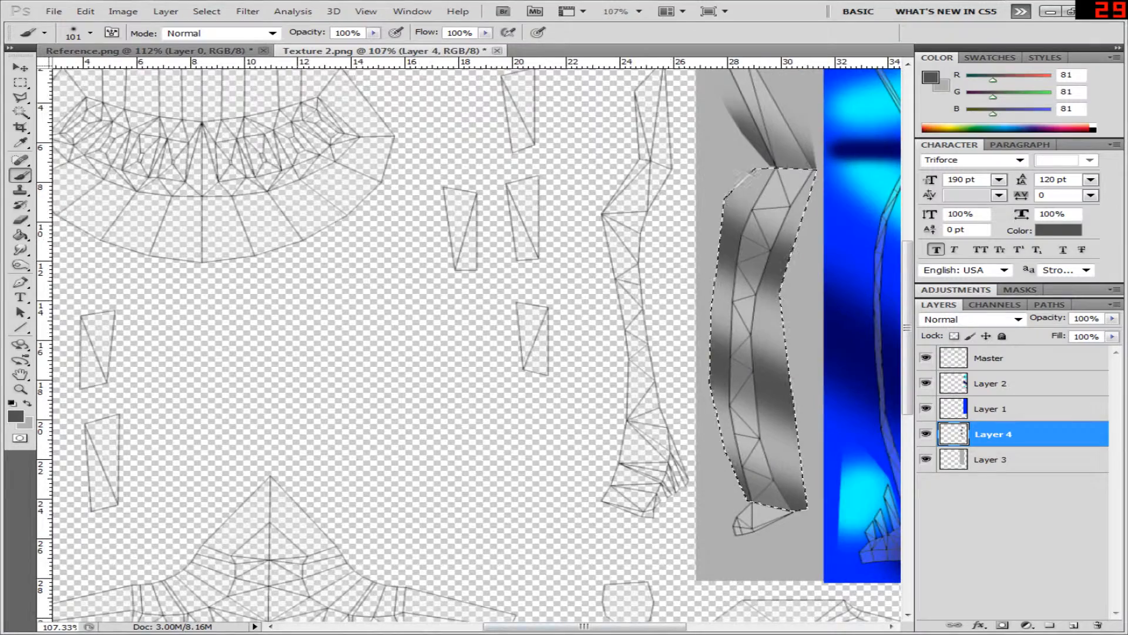
{"action": "left_click_drag", "start_coordinate": [842, 611], "coordinate": [595, 495]}
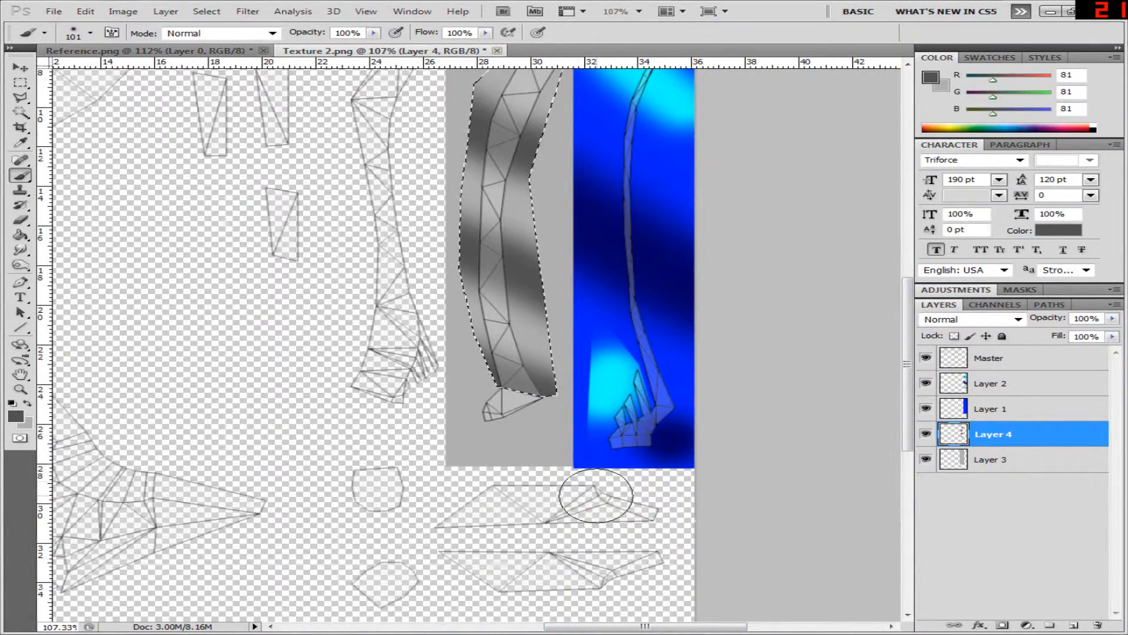
{"action": "key", "text": "l"}
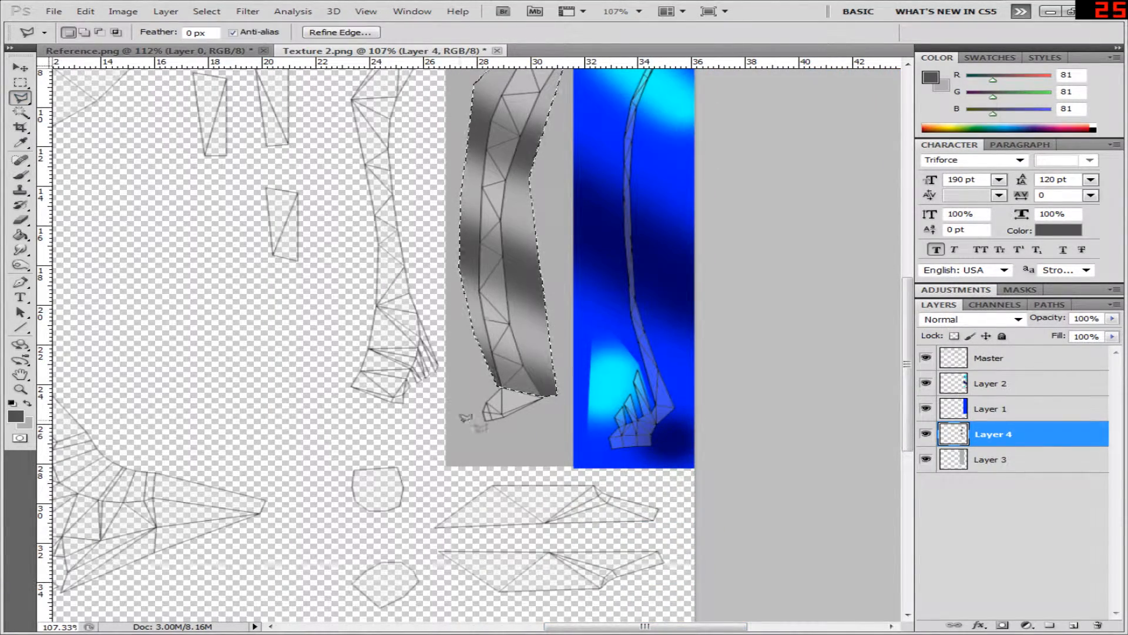
{"action": "scroll", "coordinate": [517, 429], "scroll_direction": "up", "scroll_amount": 2}
{"action": "scroll", "coordinate": [529, 442], "scroll_direction": "down", "scroll_amount": 2}
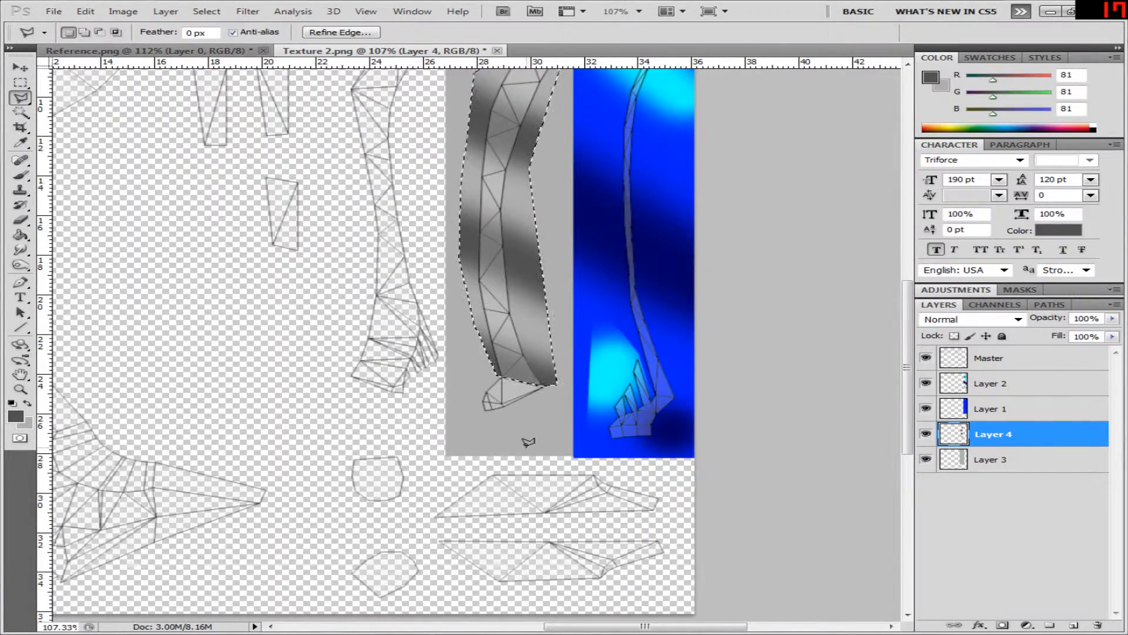
{"action": "scroll", "coordinate": [524, 438], "scroll_direction": "up", "scroll_amount": 15}
{"action": "scroll", "coordinate": [523, 438], "scroll_direction": "down", "scroll_amount": 13}
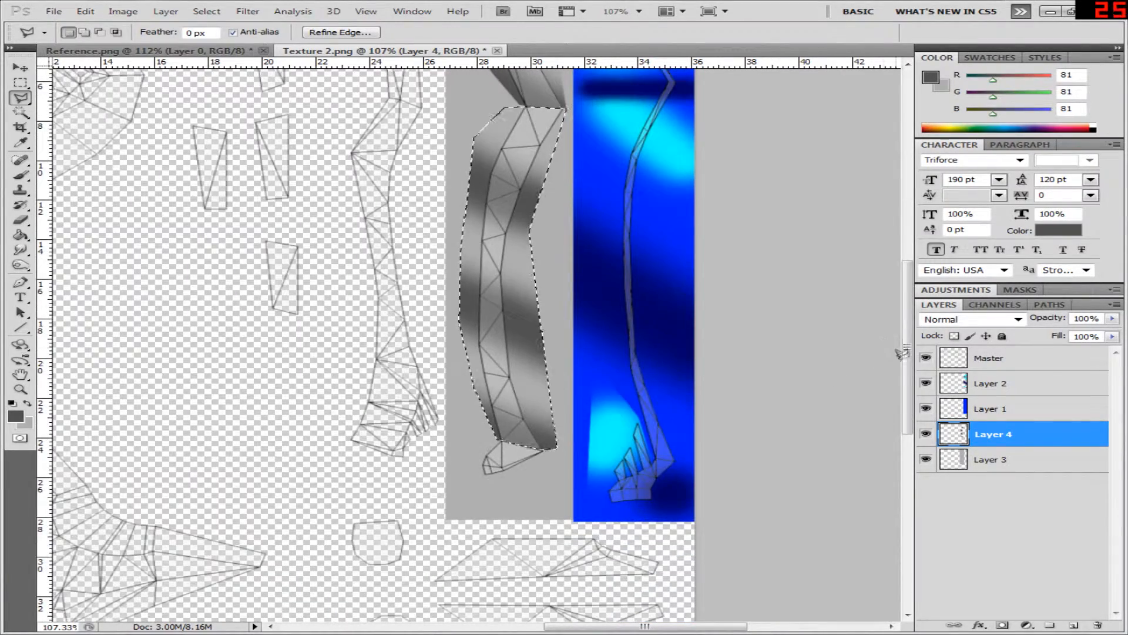
{"action": "scroll", "coordinate": [533, 406], "scroll_direction": "down", "scroll_amount": 5}
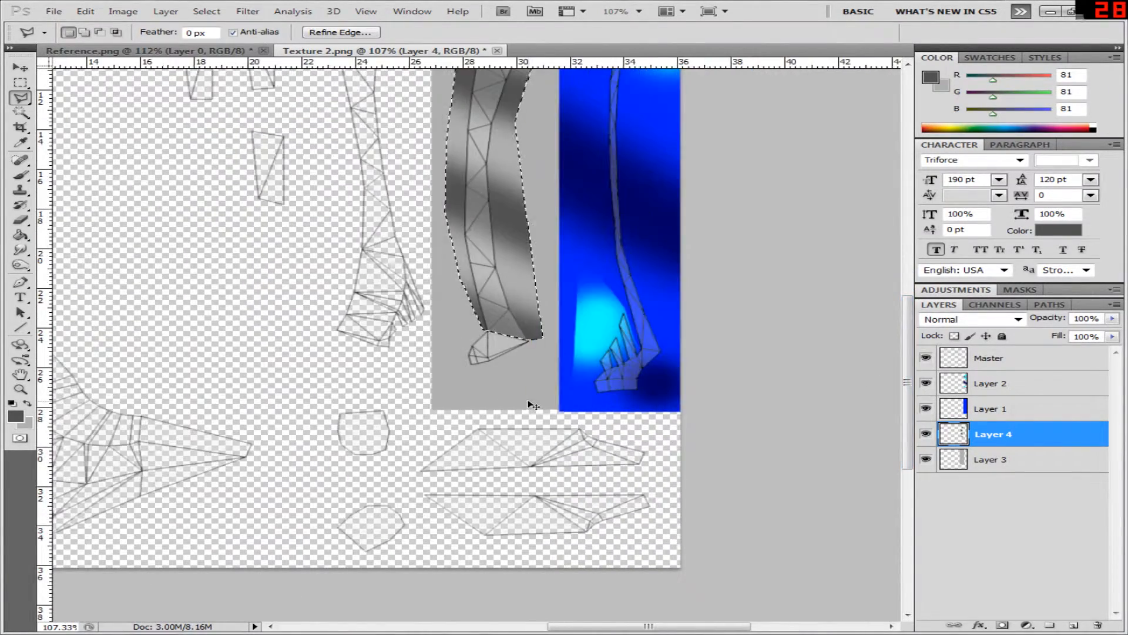
{"action": "scroll", "coordinate": [533, 405], "scroll_direction": "up", "scroll_amount": 5}
{"action": "left_click", "coordinate": [366, 299]}
{"action": "left_click", "coordinate": [586, 319]}
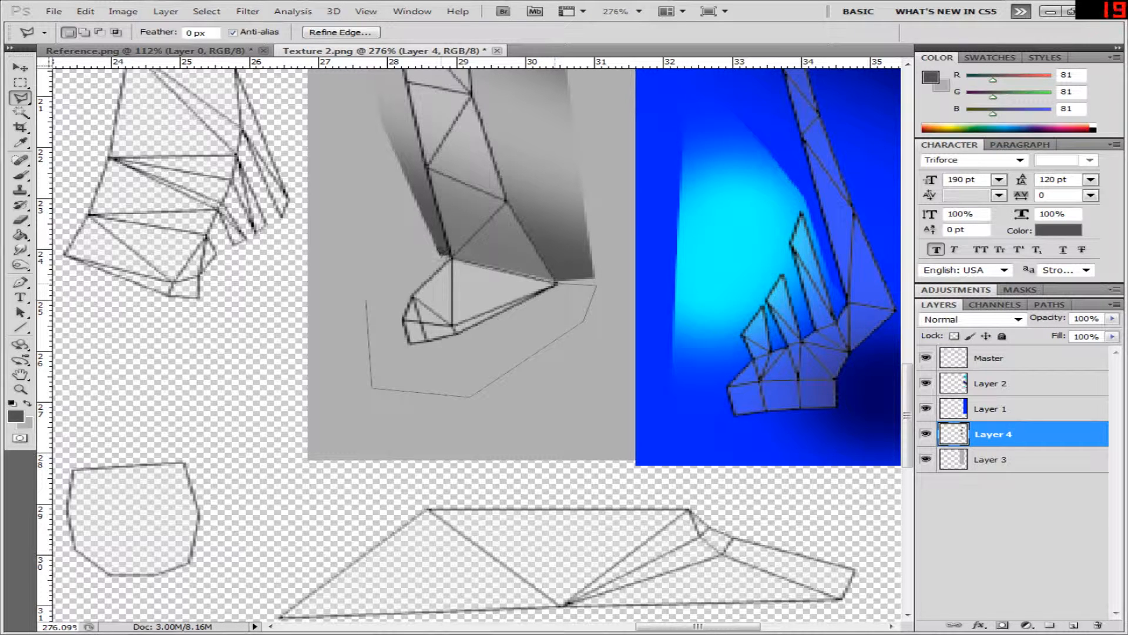
{"action": "double_click", "coordinate": [403, 283]}
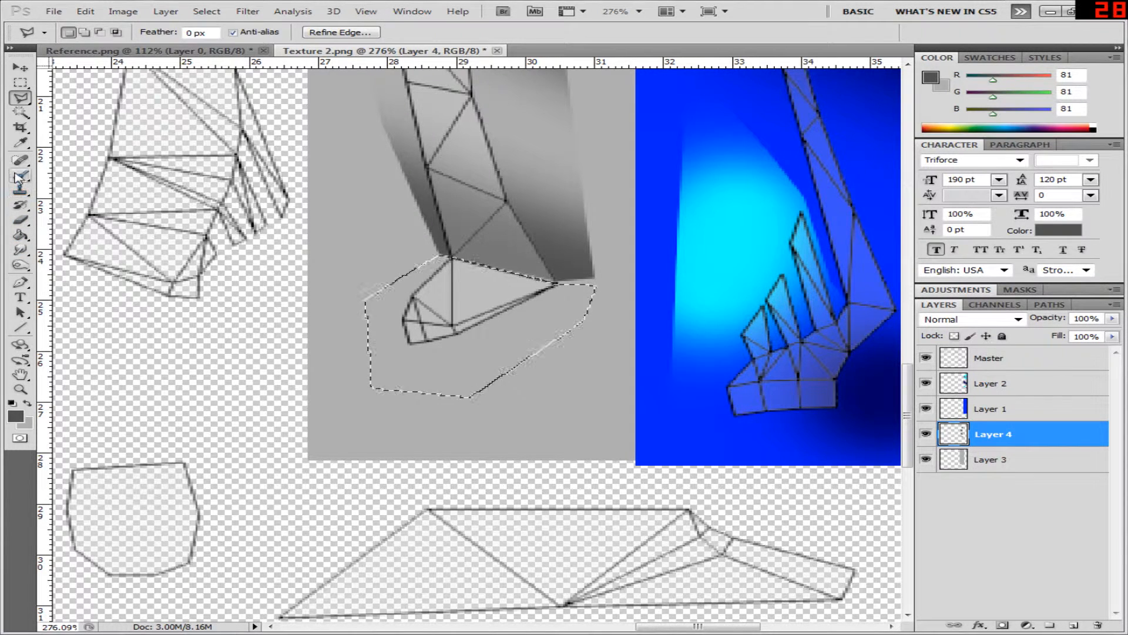
- Shade the selected small end piece in dark grey with the brush and clear the selection
{"action": "key", "text": "b"}
{"action": "mouse_move", "coordinate": [386, 361]}
{"action": "left_mouse_down"}
{"action": "mouse_move", "coordinate": [403, 411]}
{"action": "mouse_move", "coordinate": [446, 376]}
{"action": "left_mouse_up"}
{"action": "left_click", "coordinate": [21, 82]}
{"action": "key", "text": "ctrl+d"}
{"action": "scroll", "coordinate": [327, 235], "scroll_direction": "down", "scroll_amount": 5}
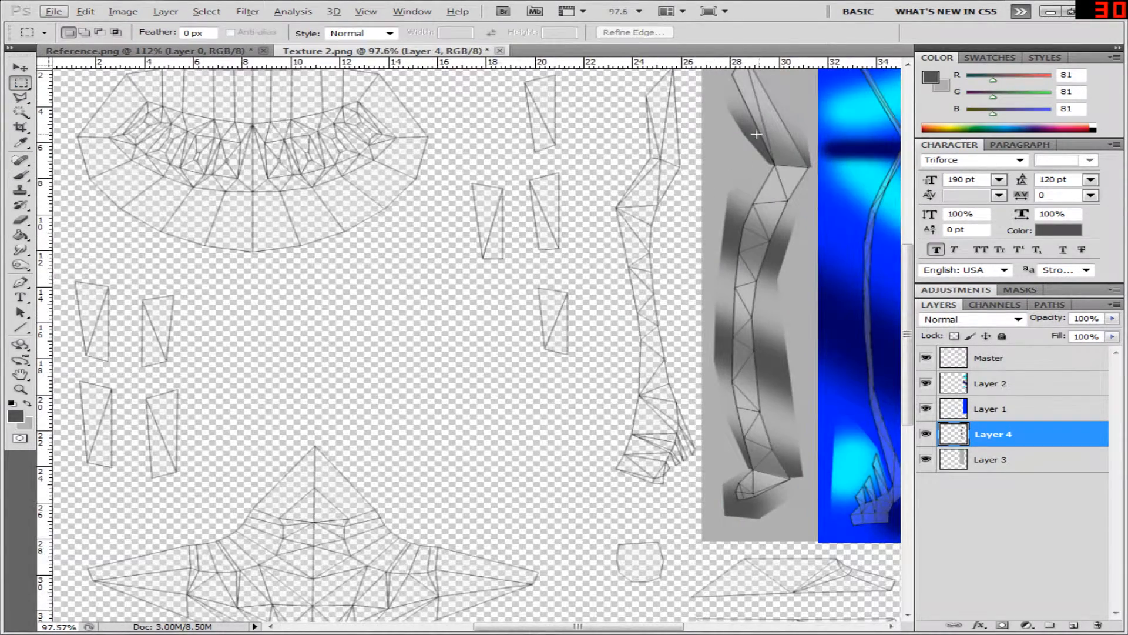
- Lower the opacity of Layer 4 to 48%
{"action": "left_click", "coordinate": [1112, 318]}
{"action": "left_click_drag", "start_coordinate": [1114, 334], "coordinate": [1075, 336]}
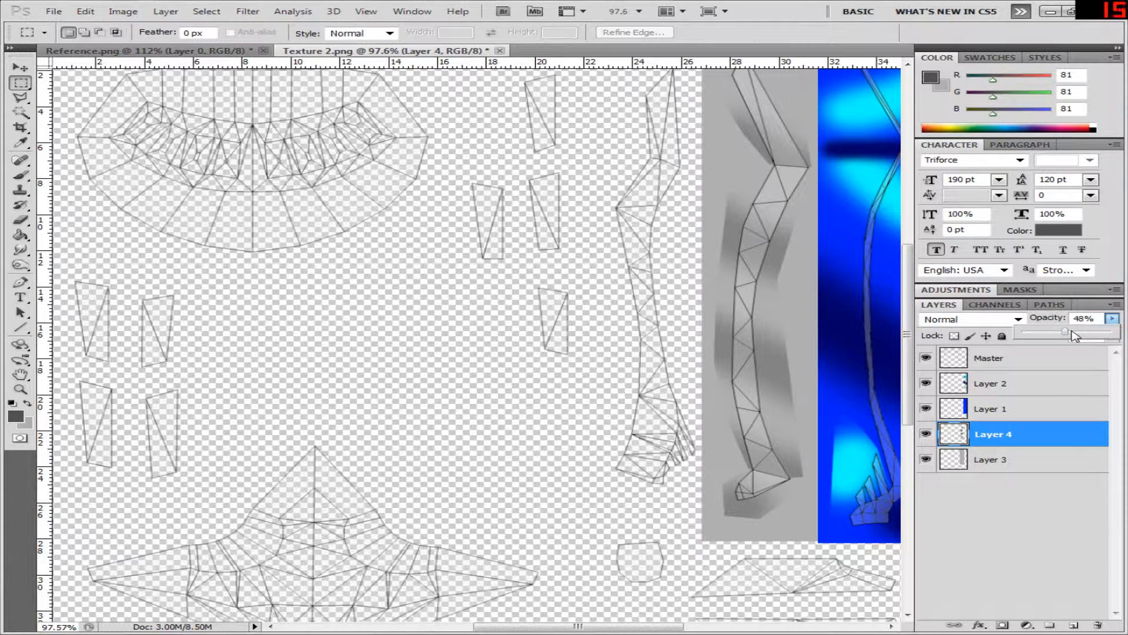
{"action": "key", "text": "Return"}
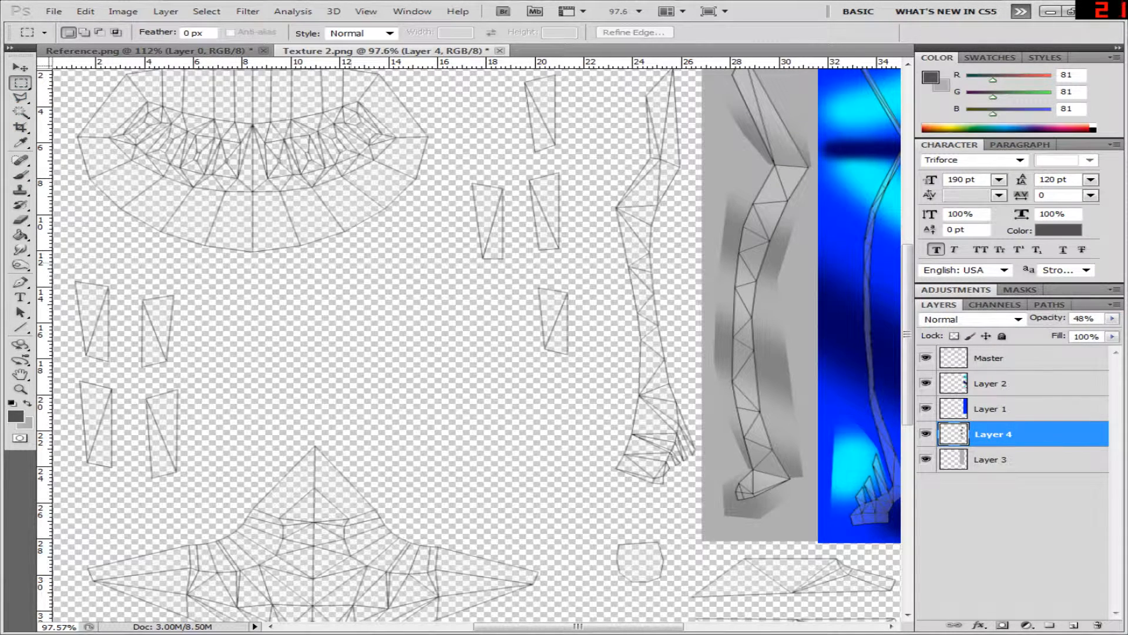
- Sample a near-black and a dark grey from the black part of the blade in Reference.png
{"action": "left_click_drag", "start_coordinate": [623, 632], "coordinate": [678, 632]}
{"action": "scroll", "coordinate": [521, 456], "scroll_direction": "up", "scroll_amount": 3}
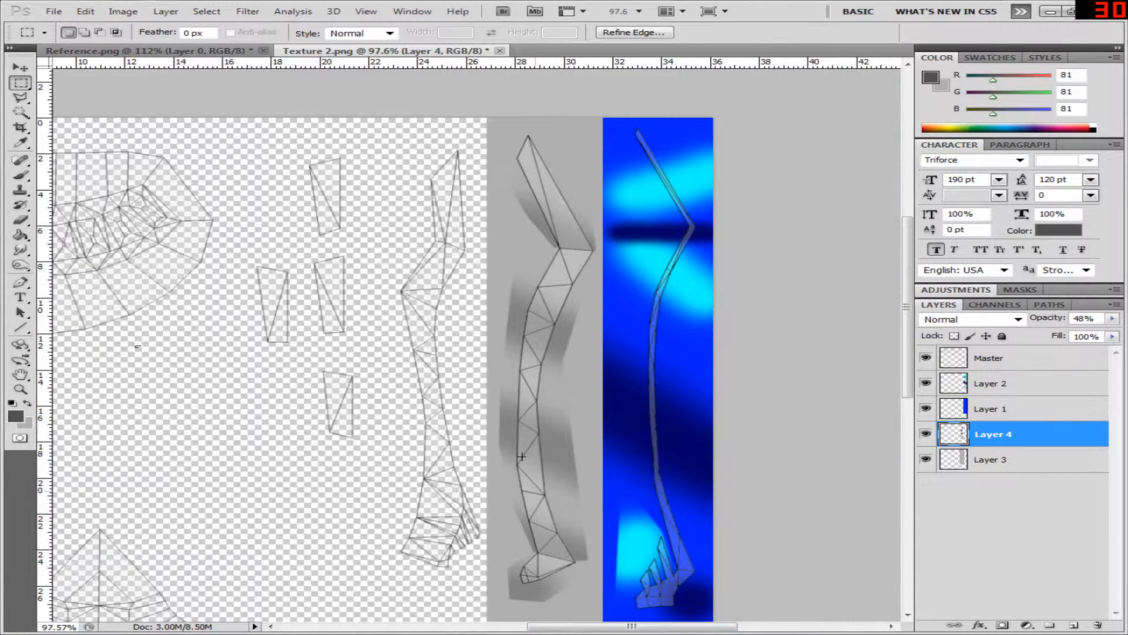
{"action": "left_click", "coordinate": [231, 51]}
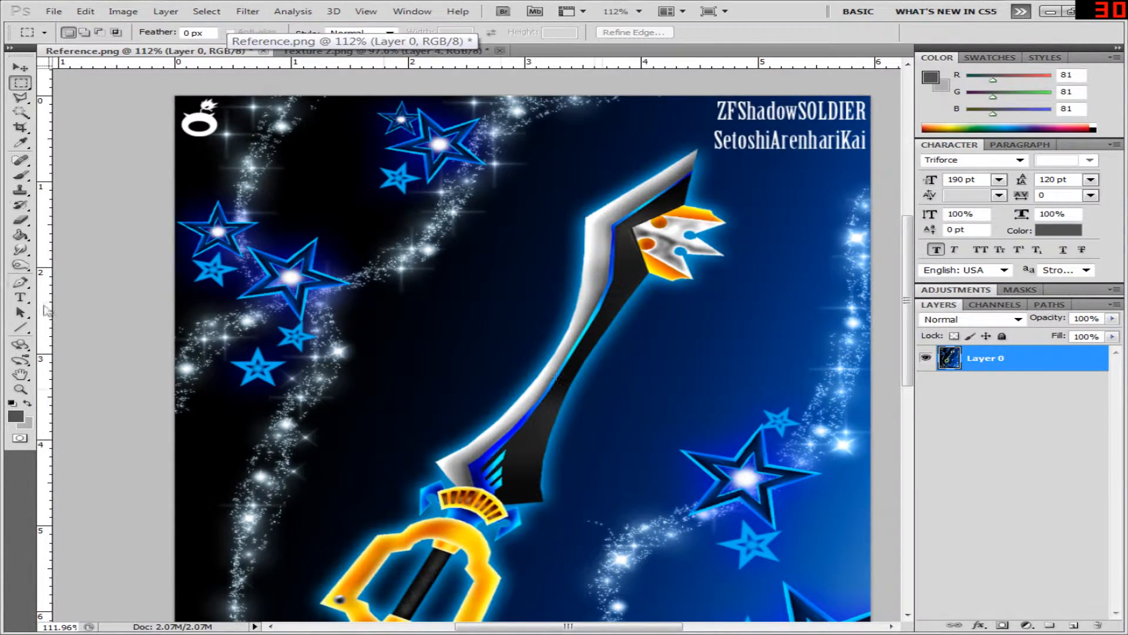
{"action": "left_click", "coordinate": [20, 143]}
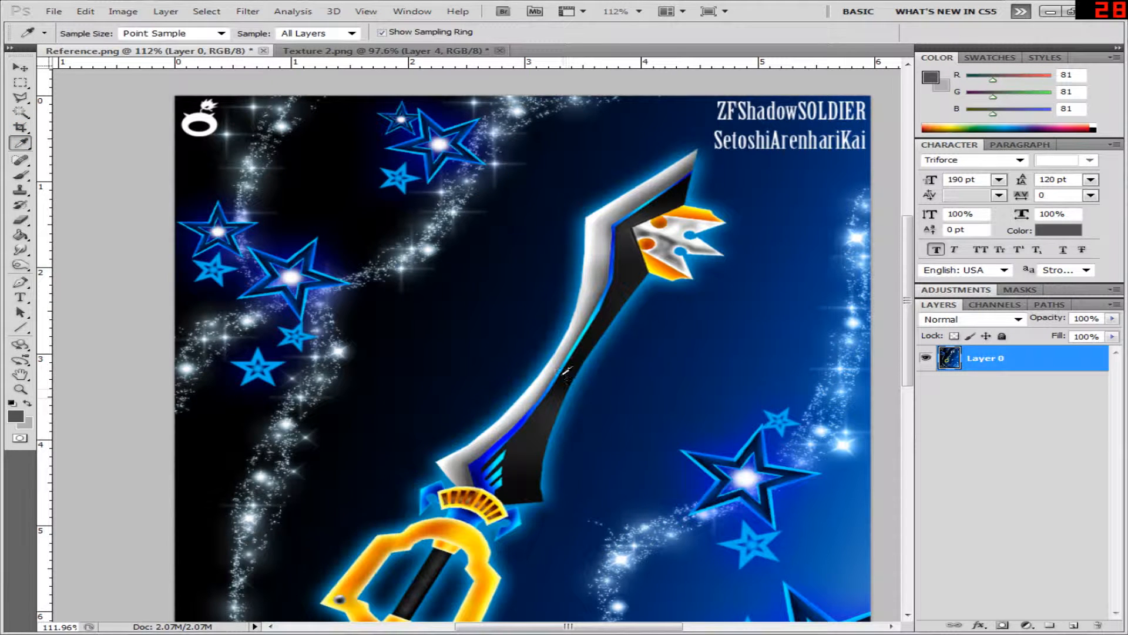
{"action": "left_click", "coordinate": [567, 372]}
{"action": "left_click", "coordinate": [538, 431]}
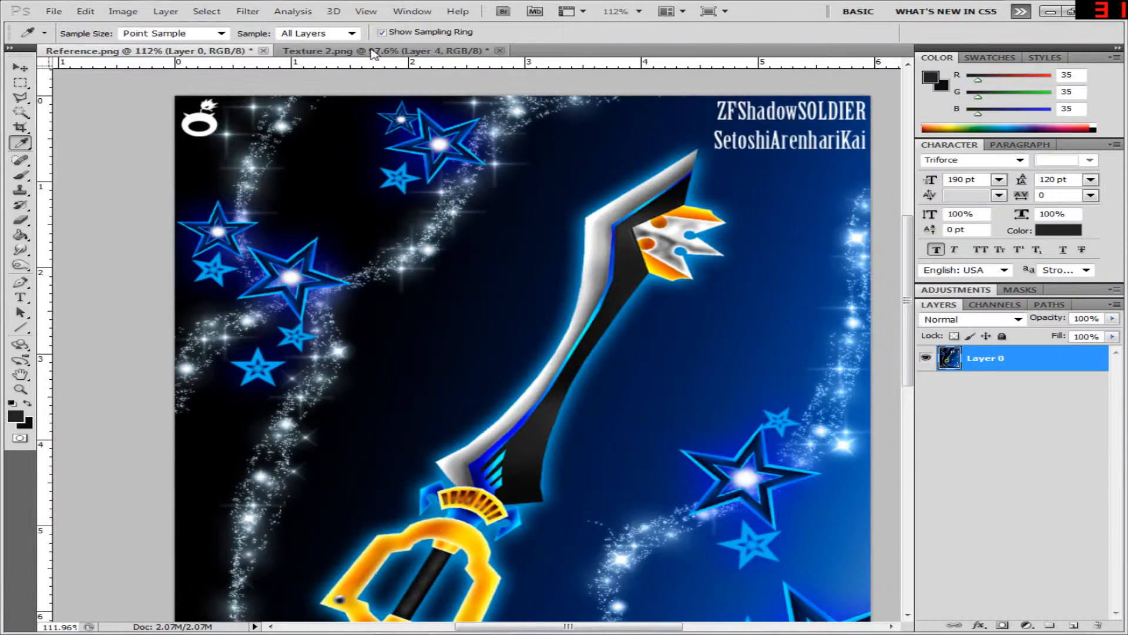
- Add a new layer to Texture 2.png and place it below Layer 3
{"action": "left_click", "coordinate": [378, 51]}
{"action": "left_click", "coordinate": [1080, 625]}
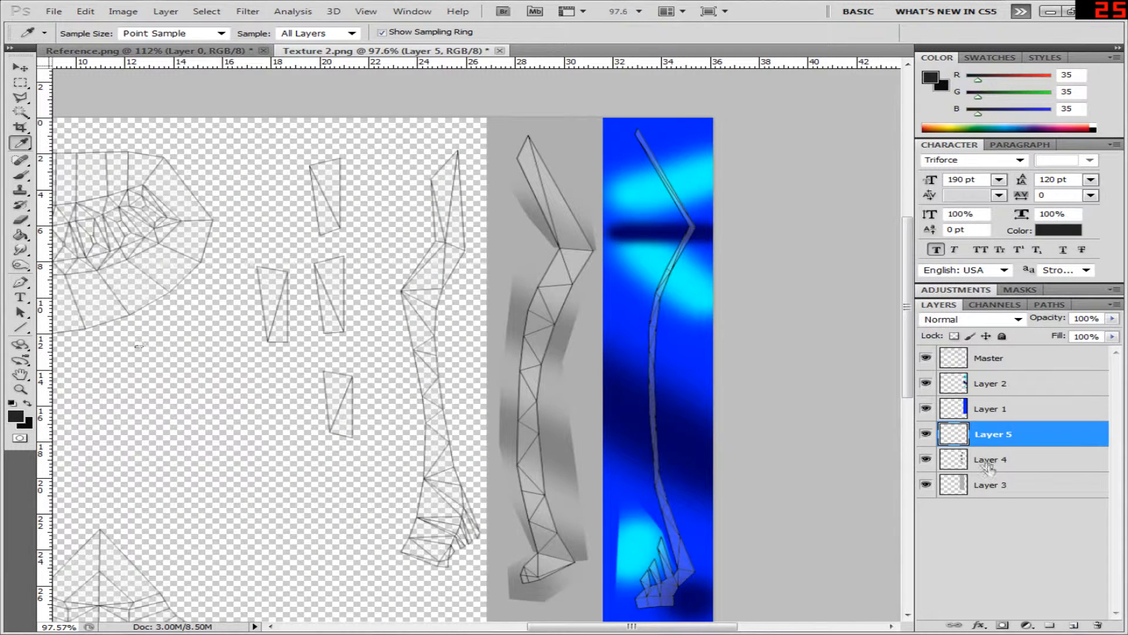
{"action": "left_click_drag", "start_coordinate": [982, 438], "coordinate": [990, 494]}
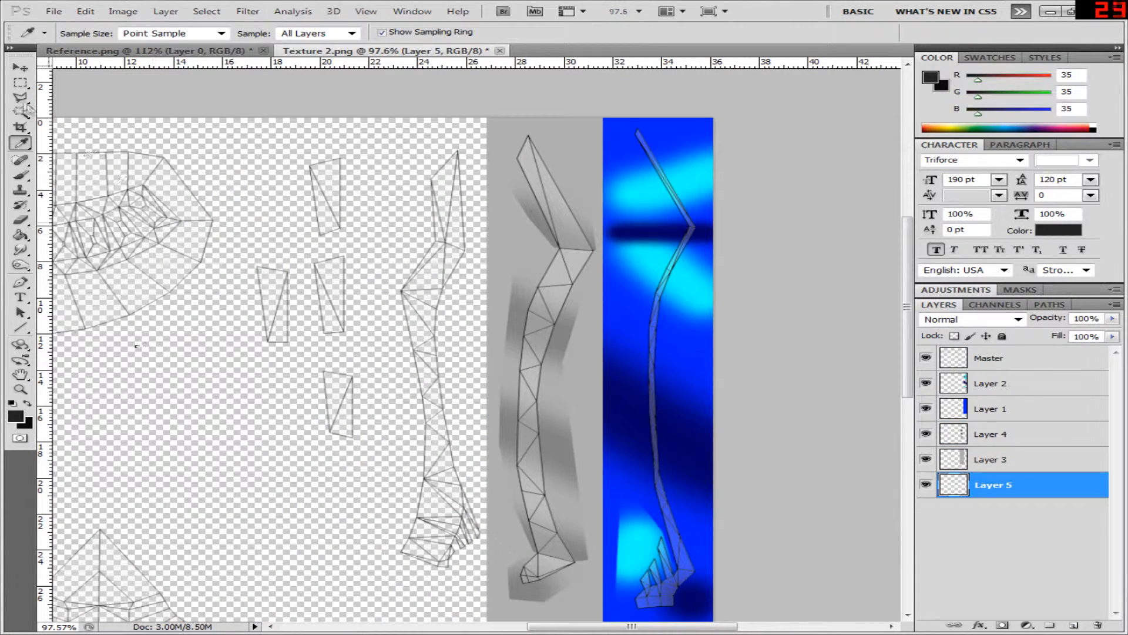
- Select a tall rectangle around the wireframe beside the grey strip and fill it with the near-black (RGB 11, 11, 11)
{"action": "left_click", "coordinate": [20, 83]}
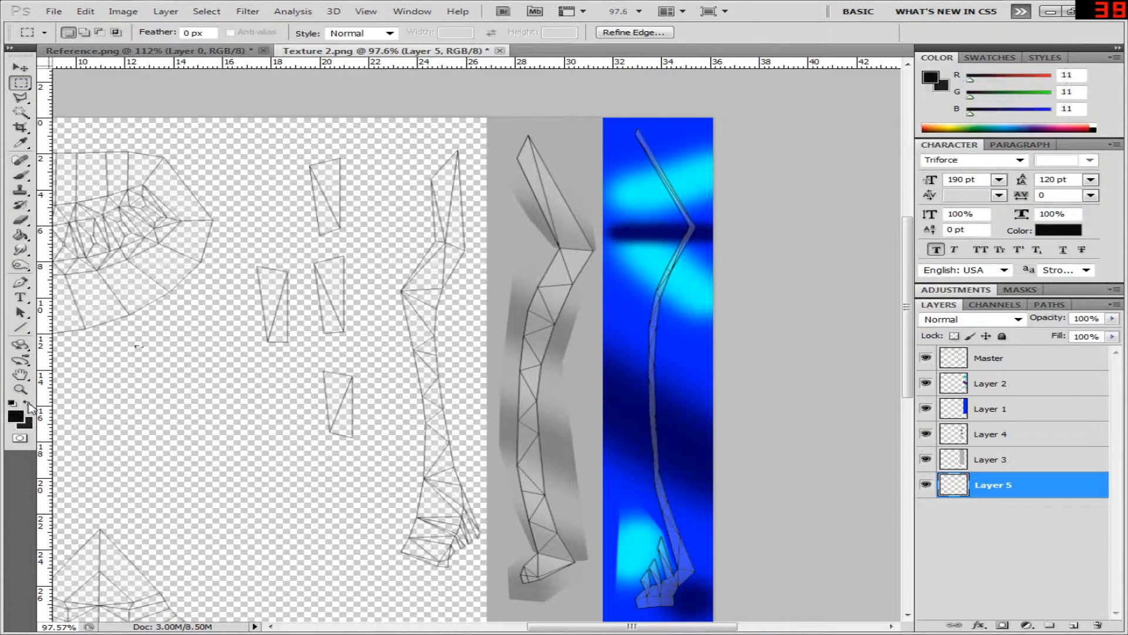
{"action": "left_click_drag", "start_coordinate": [572, 545], "coordinate": [532, 551]}
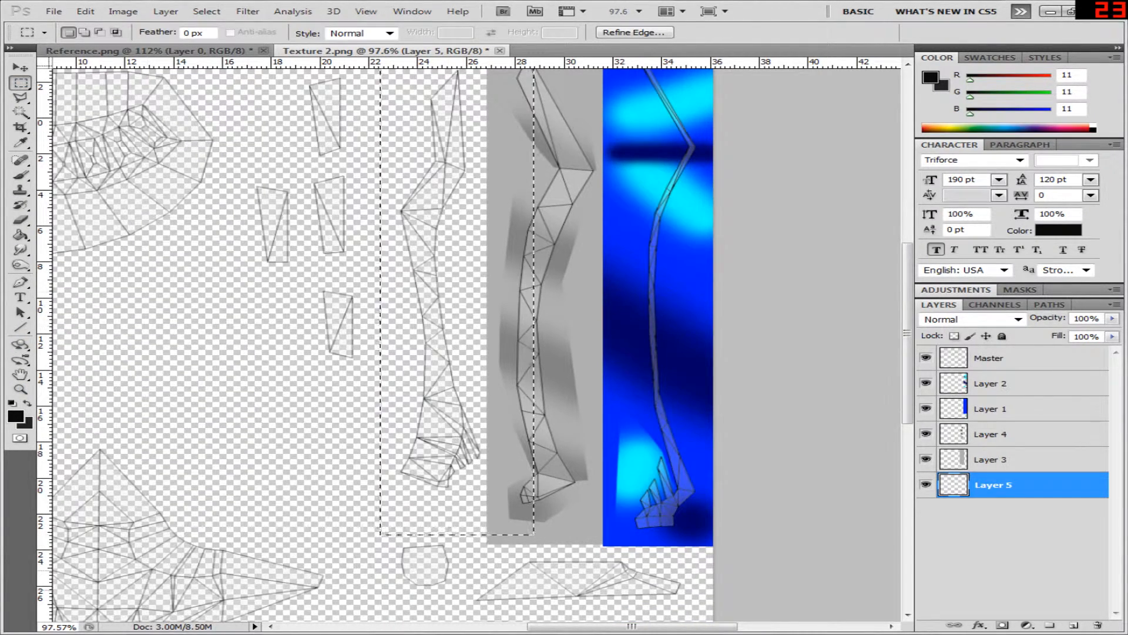
{"action": "left_click", "coordinate": [20, 234]}
{"action": "left_click", "coordinate": [453, 274]}
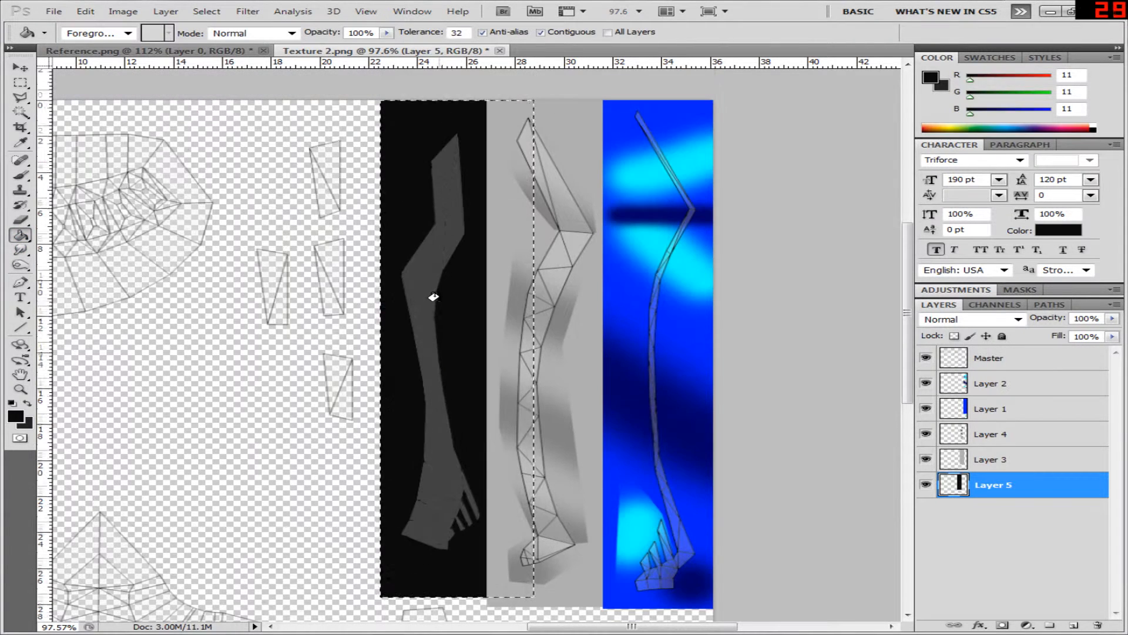
- On a new layer, paint dark grey (RGB 35) bands across the black strip, enlarging the brush to 145 px, and deselect
{"action": "left_click", "coordinate": [20, 174]}
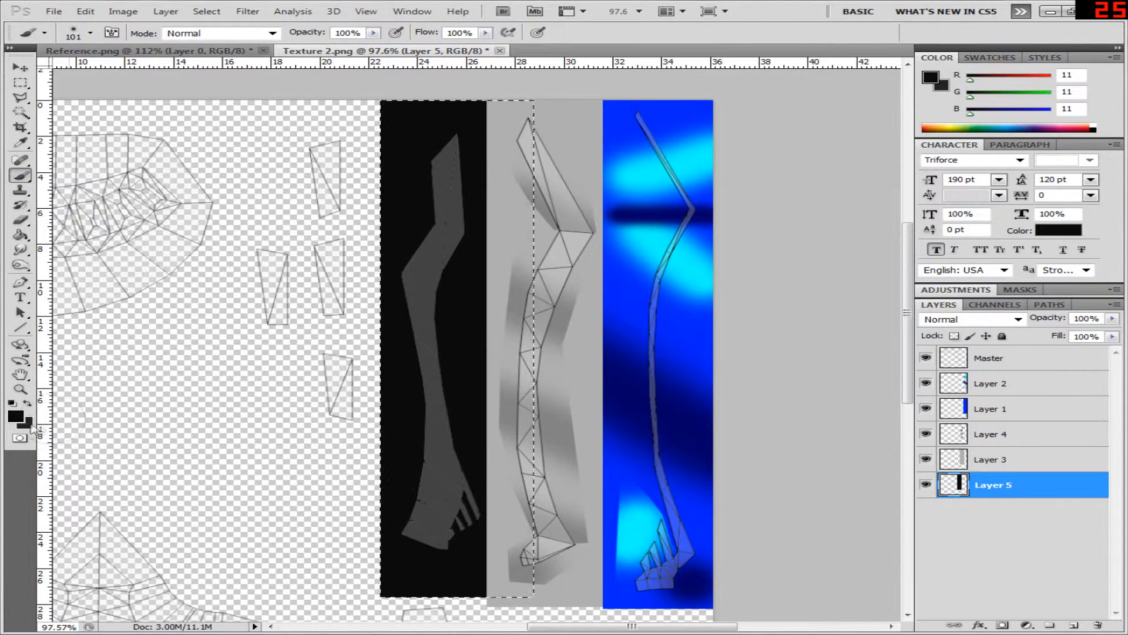
{"action": "left_click", "coordinate": [27, 404]}
{"action": "left_click", "coordinate": [1073, 625]}
{"action": "left_click_drag", "start_coordinate": [347, 224], "coordinate": [584, 231]}
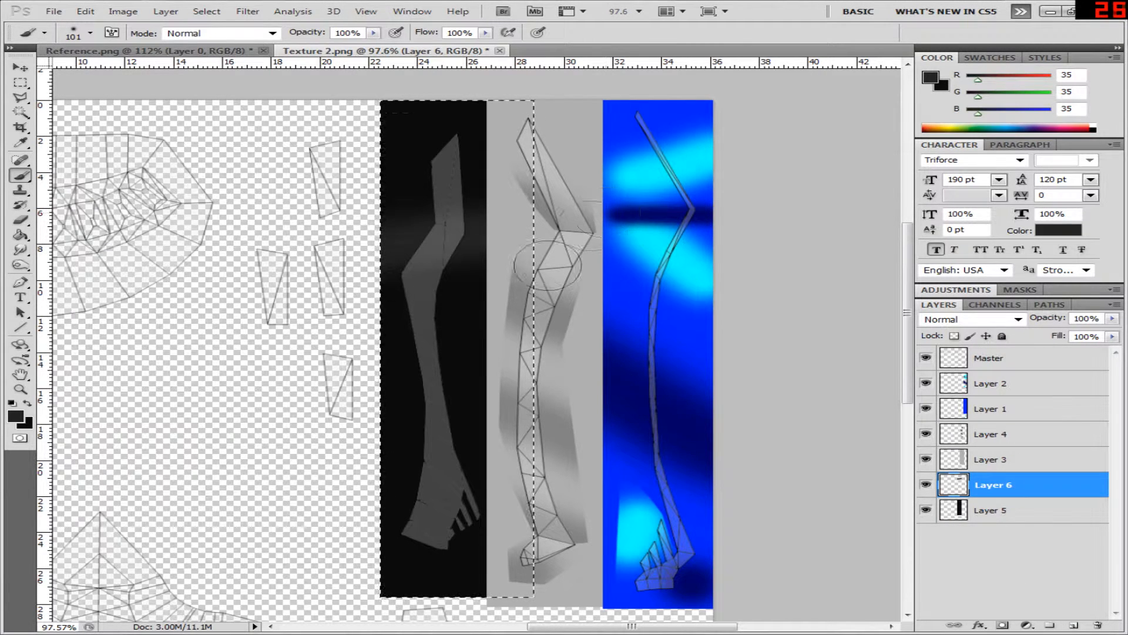
{"action": "right_click", "coordinate": [451, 318]}
{"action": "key", "text": "Return"}
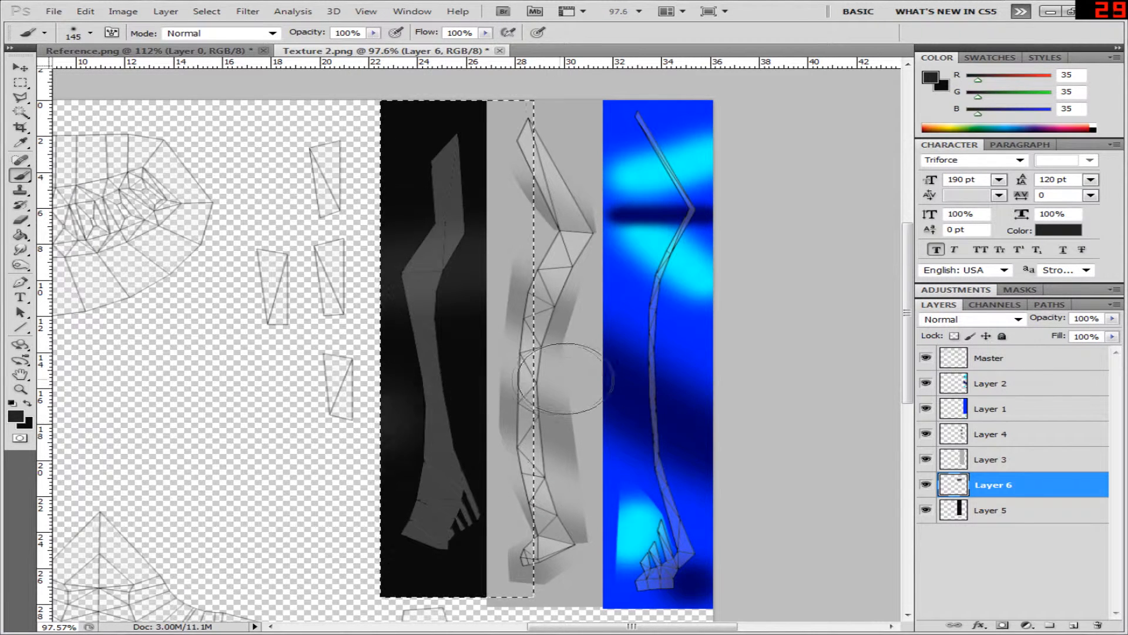
{"action": "left_click_drag", "start_coordinate": [565, 379], "coordinate": [573, 376]}
{"action": "left_click_drag", "start_coordinate": [347, 557], "coordinate": [588, 530]}
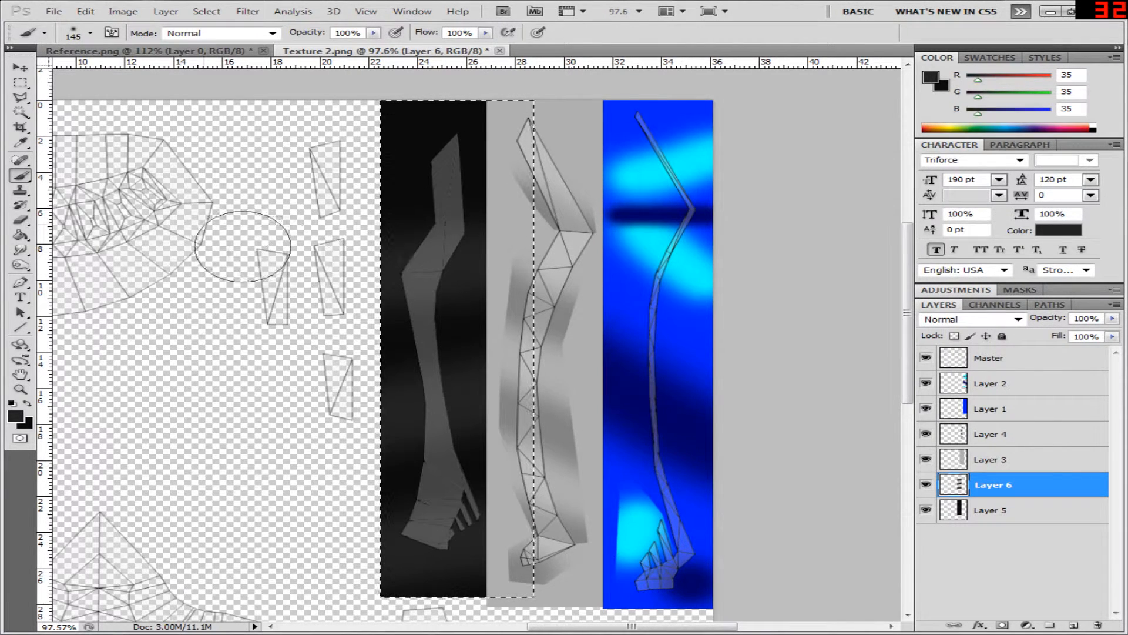
{"action": "left_click", "coordinate": [21, 82]}
{"action": "key", "text": "ctrl+d"}
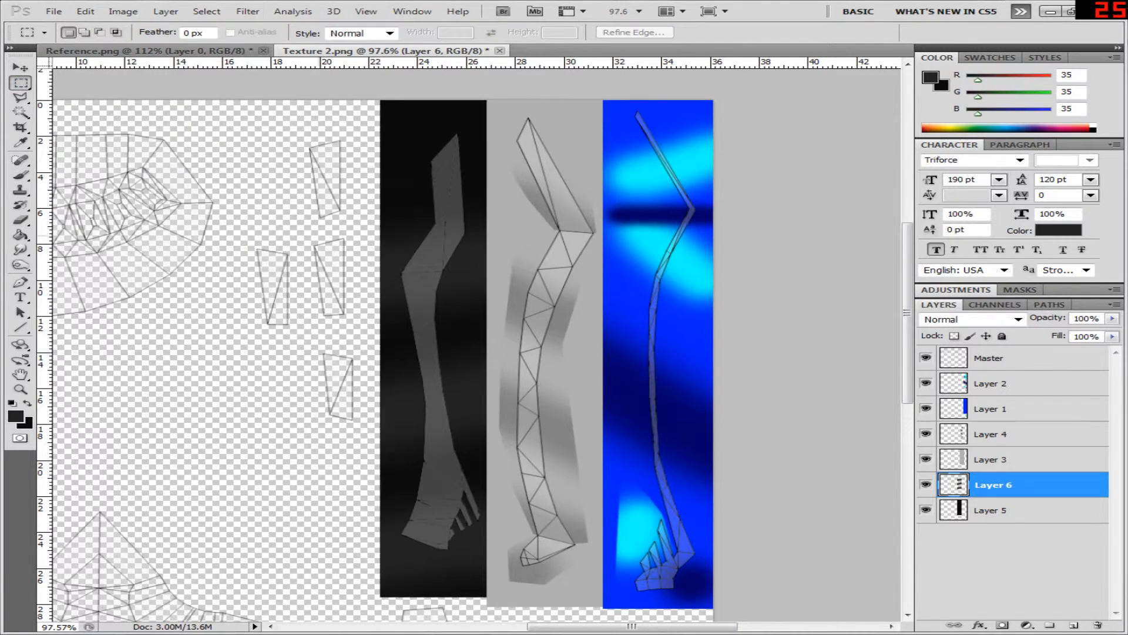
- Sample the bright yellow from the edge of the keyblade's teeth in Reference.png and make it the background colour
{"action": "scroll", "coordinate": [476, 345], "scroll_direction": "down", "scroll_amount": 2}
{"action": "scroll", "coordinate": [476, 345], "scroll_direction": "down", "scroll_amount": 3}
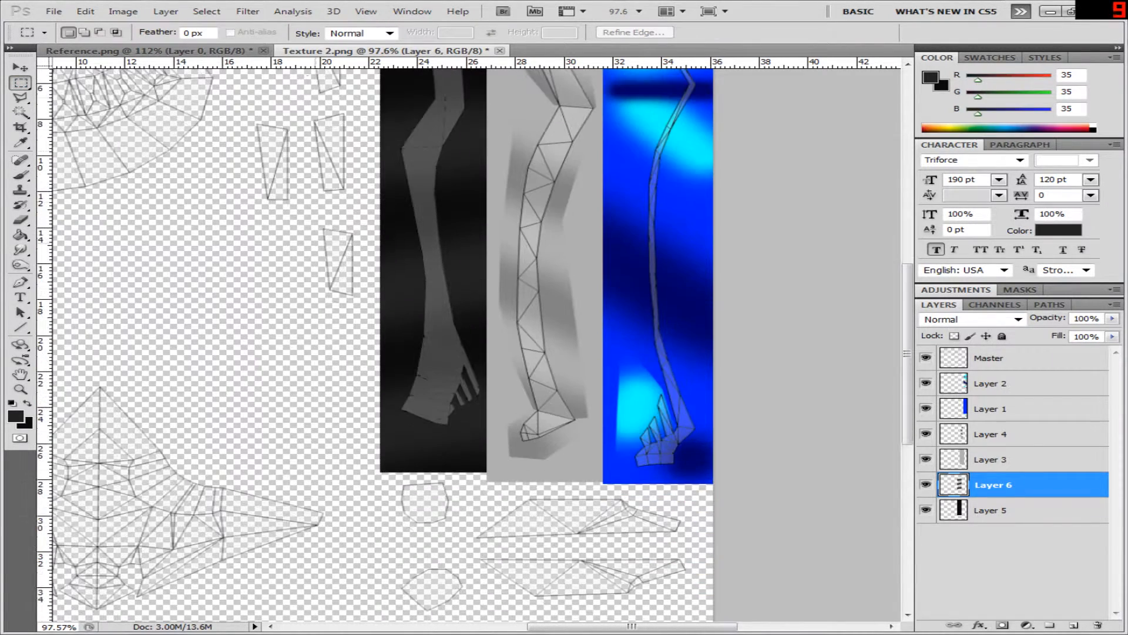
{"action": "left_click", "coordinate": [238, 52]}
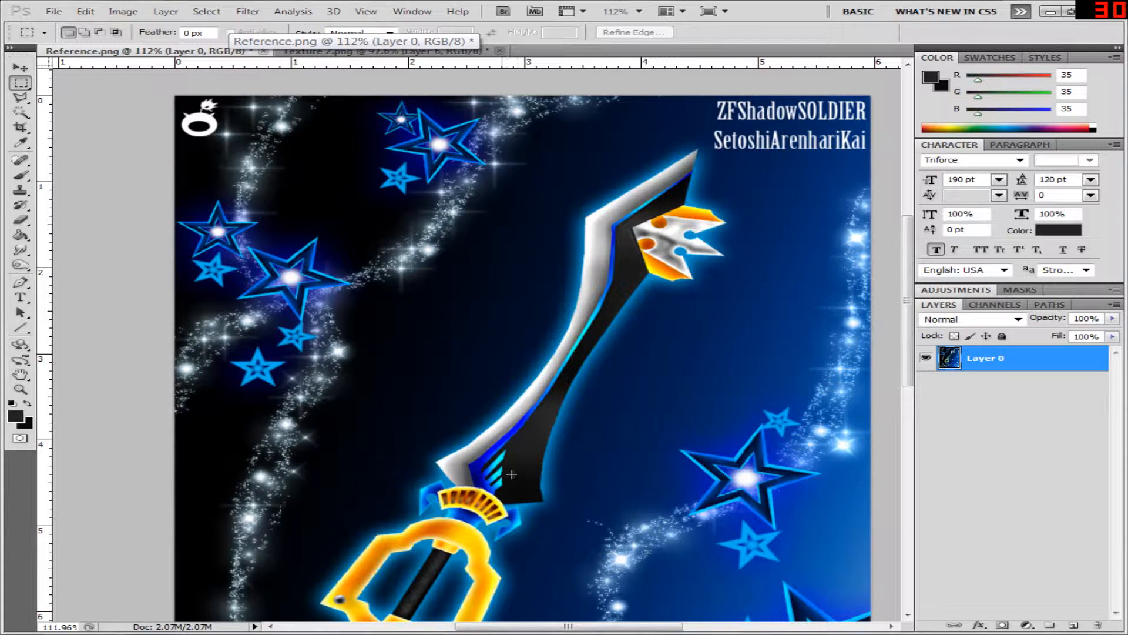
{"action": "scroll", "coordinate": [489, 461], "scroll_direction": "down", "scroll_amount": 1}
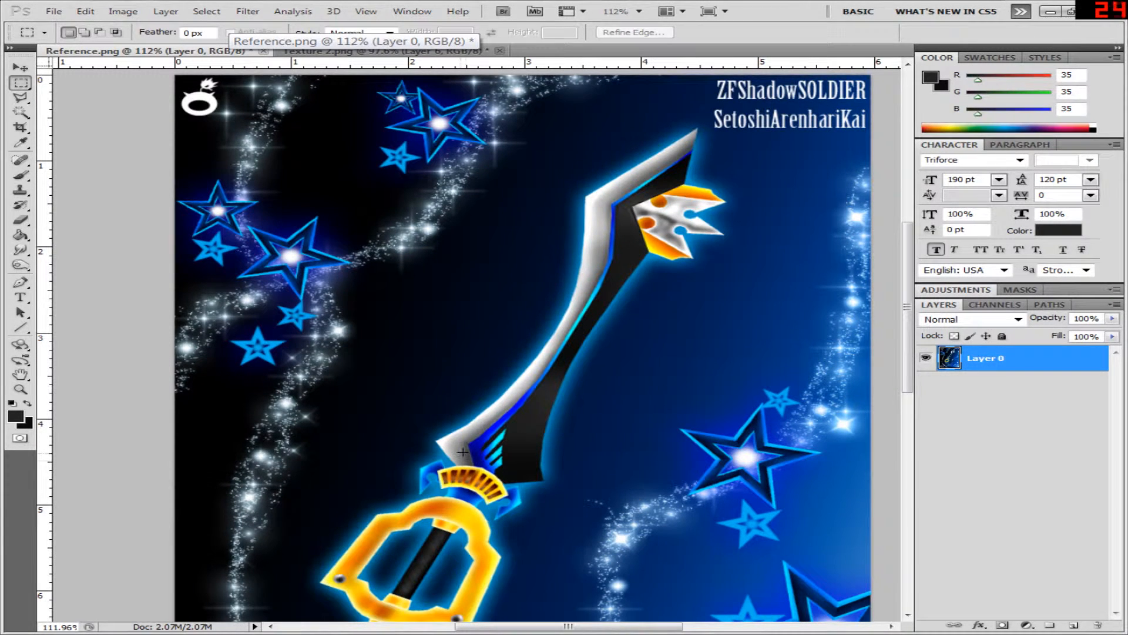
{"action": "scroll", "coordinate": [462, 452], "scroll_direction": "down", "scroll_amount": 1}
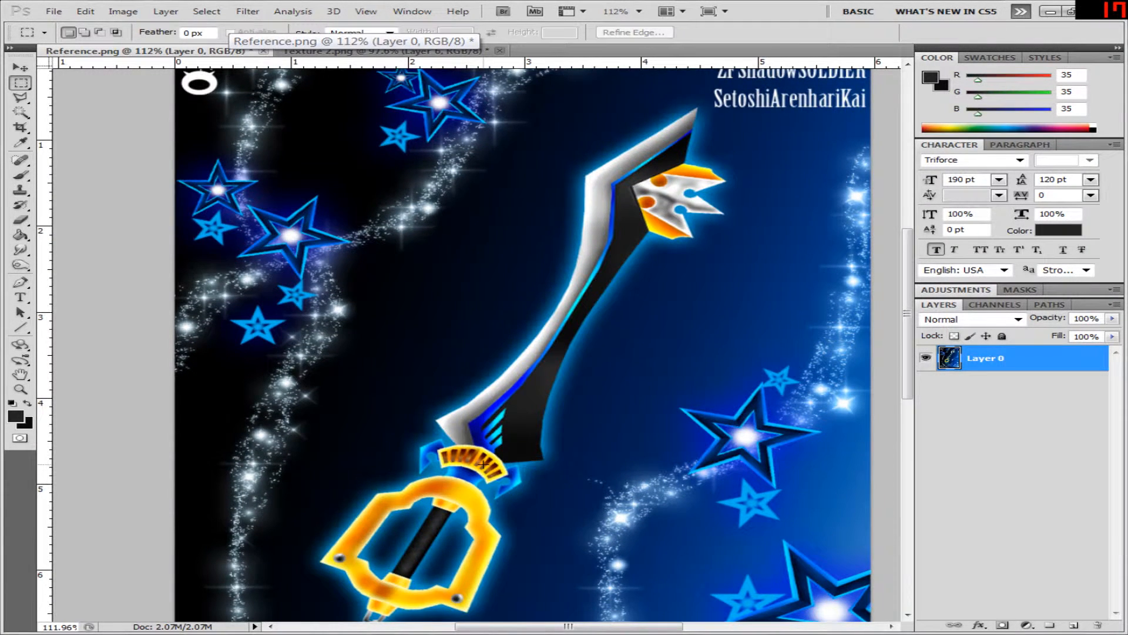
{"action": "scroll", "coordinate": [483, 463], "scroll_direction": "down", "scroll_amount": 2}
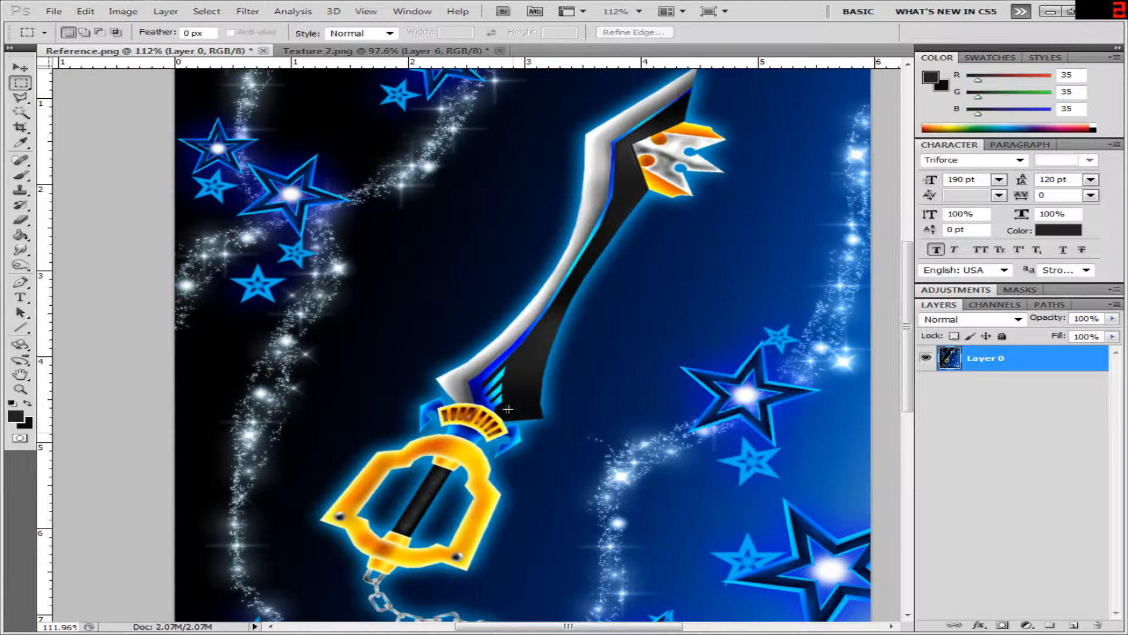
{"action": "scroll", "coordinate": [604, 342], "scroll_direction": "up", "scroll_amount": 2}
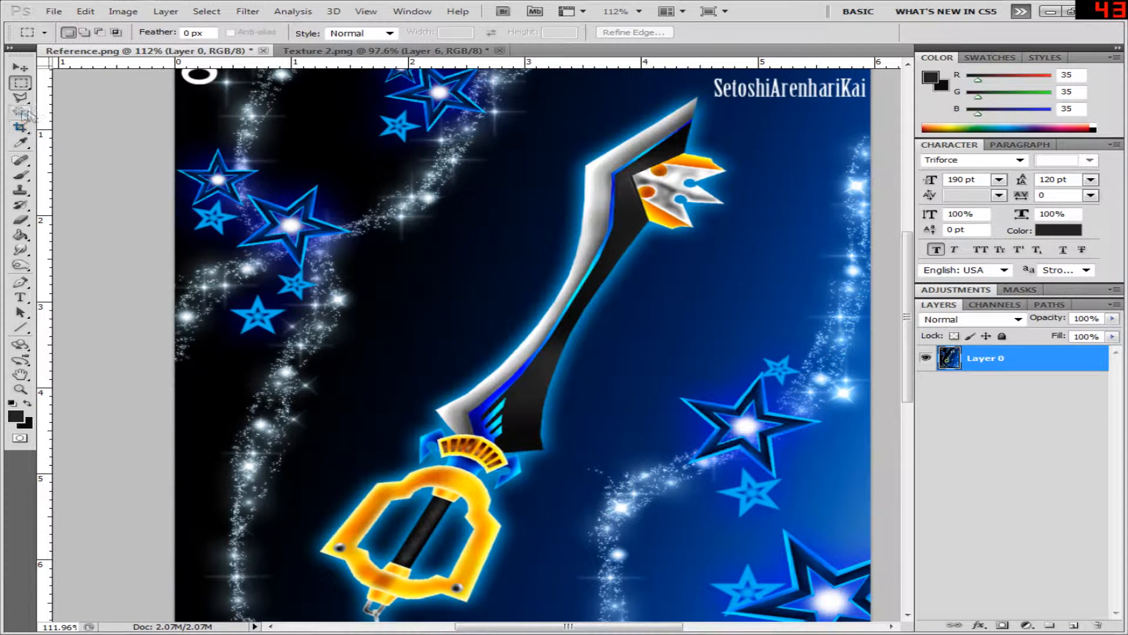
{"action": "left_click", "coordinate": [21, 142]}
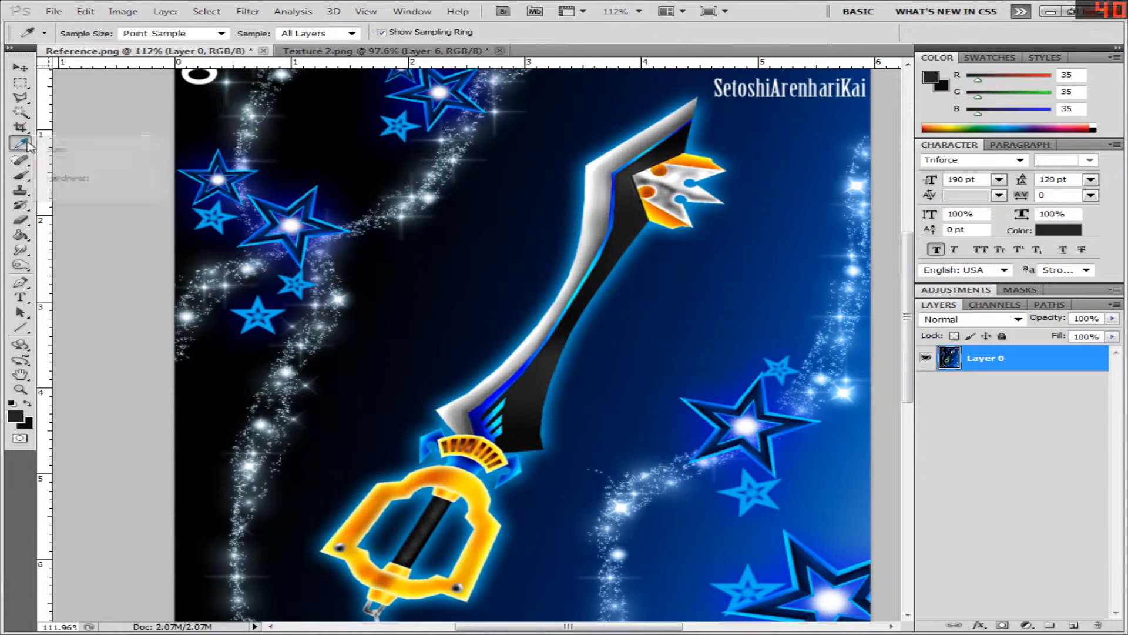
{"action": "left_click", "coordinate": [695, 152]}
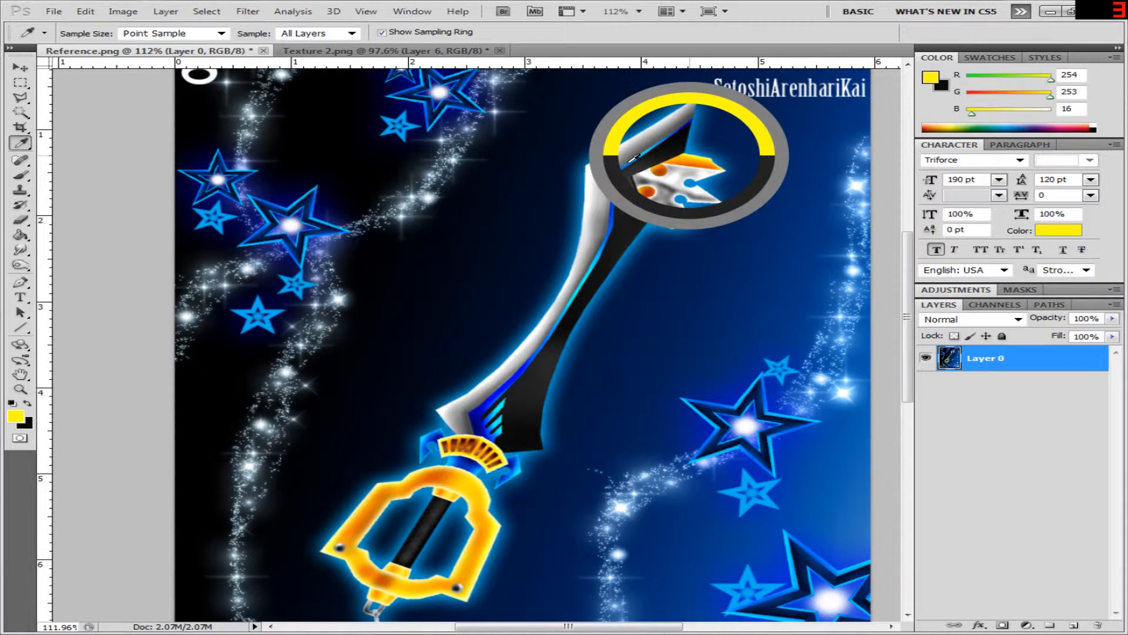
{"action": "left_click", "coordinate": [28, 404]}
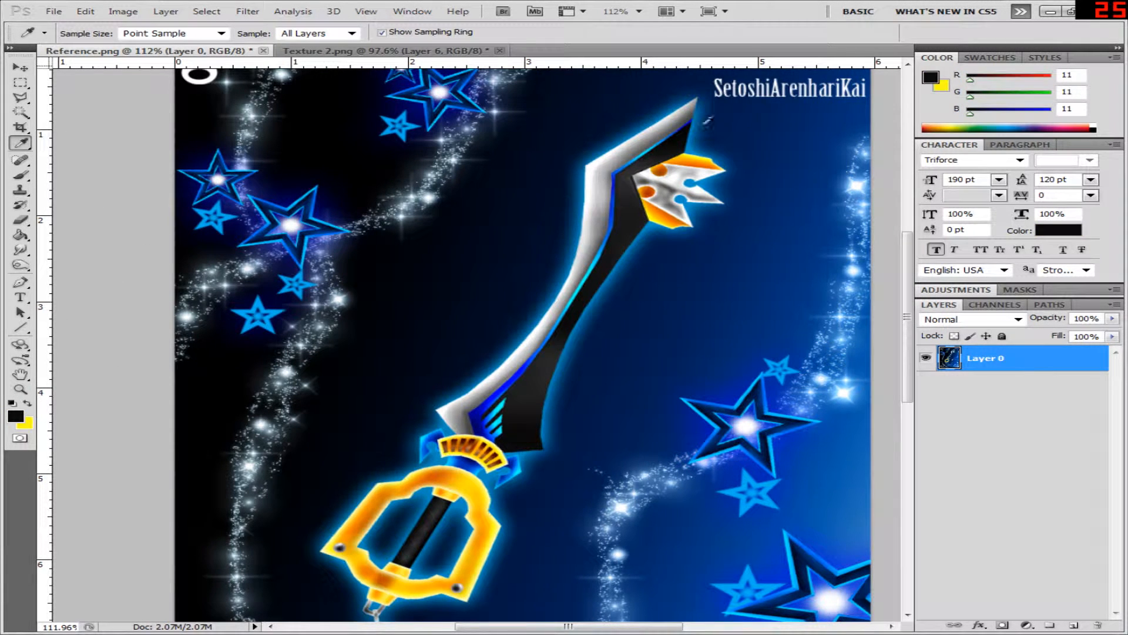
- Sample the orange (RGB 249, 161, 0) from the keyblade's teeth as the foreground colour and return to Texture 2.png
{"action": "left_click", "coordinate": [701, 159]}
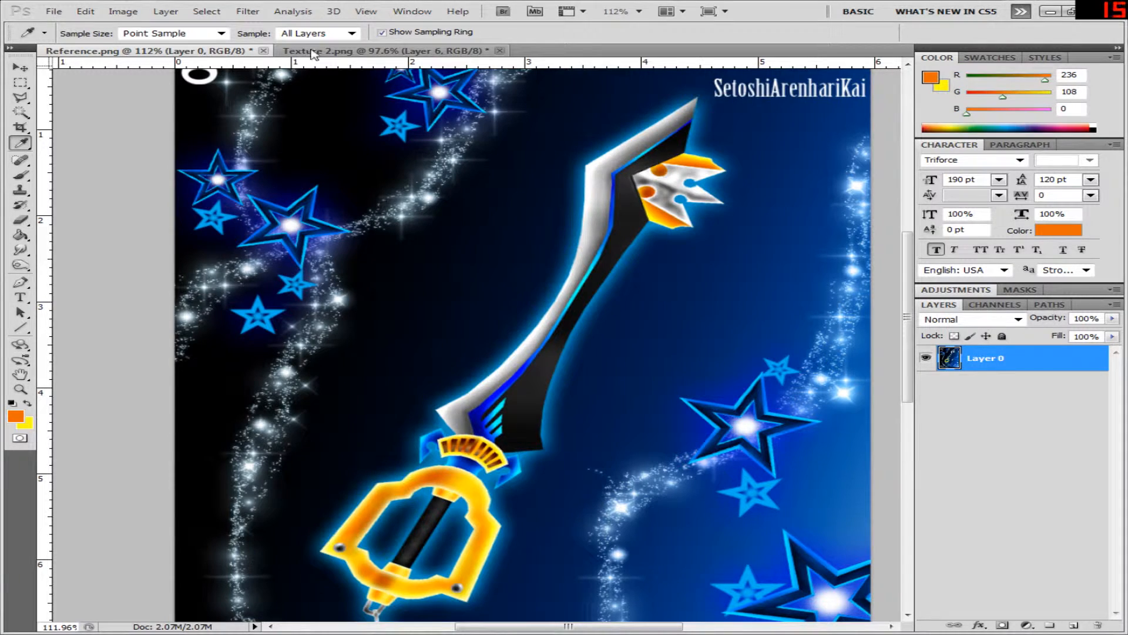
{"action": "left_click", "coordinate": [688, 160]}
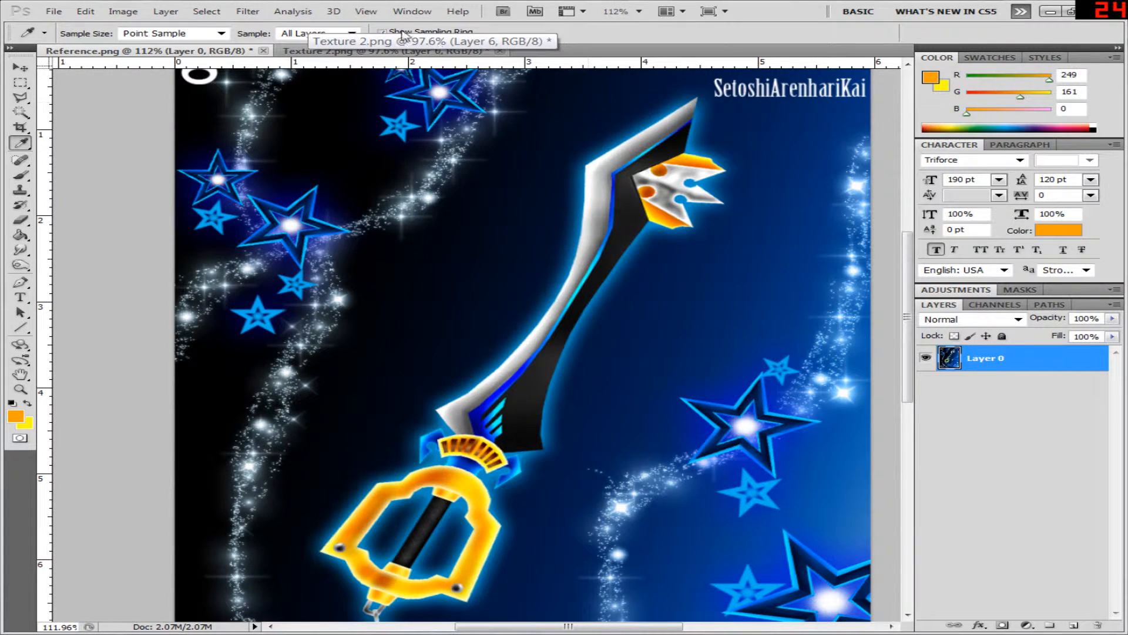
{"action": "left_click", "coordinate": [379, 51]}
- Add a new layer to Texture 2.png and place it below Layer 5
{"action": "scroll", "coordinate": [392, 304], "scroll_direction": "down", "scroll_amount": 2}
{"action": "scroll", "coordinate": [399, 323], "scroll_direction": "down", "scroll_amount": 1}
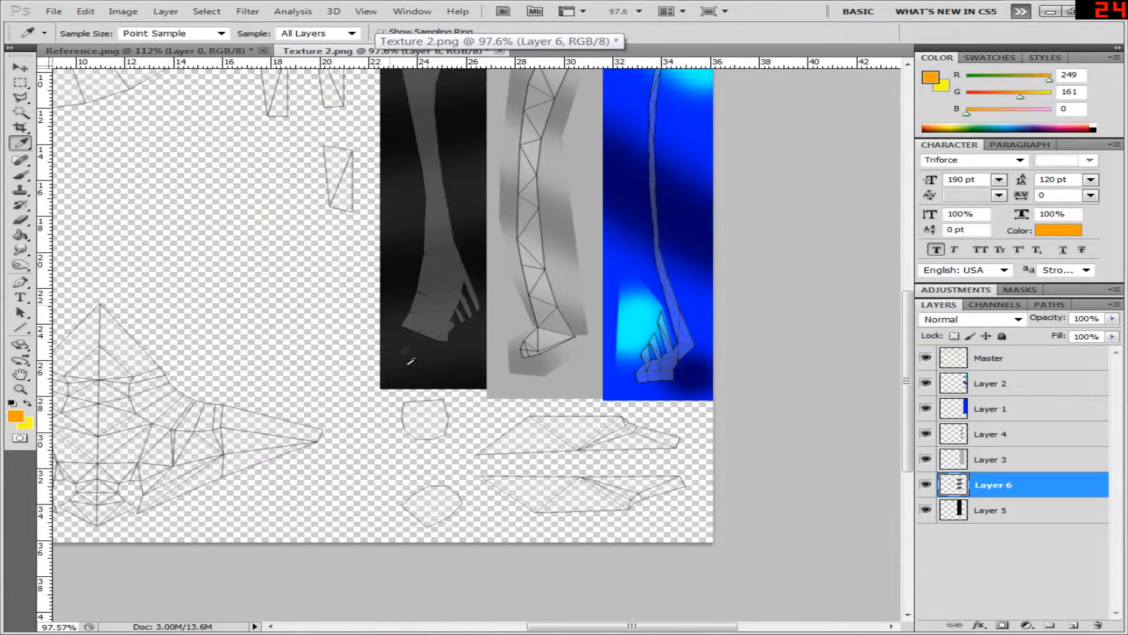
{"action": "mouse_move", "coordinate": [547, 627]}
{"action": "left_mouse_down"}
{"action": "mouse_move", "coordinate": [511, 627]}
{"action": "mouse_move", "coordinate": [531, 626]}
{"action": "left_mouse_up"}
{"action": "scroll", "coordinate": [619, 309], "scroll_direction": "up", "scroll_amount": 3}
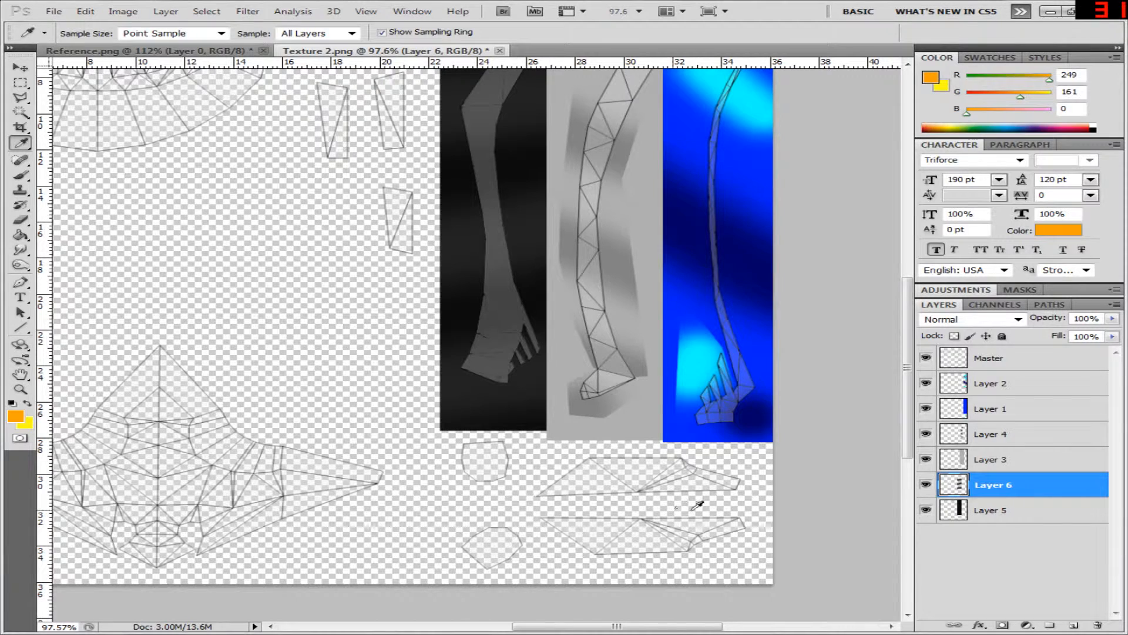
{"action": "left_click", "coordinate": [1079, 626]}
{"action": "left_click_drag", "start_coordinate": [993, 485], "coordinate": [999, 547]}
- Select a wide rectangle around the two long and two small wireframe pieces below the strips and fill it with the orange
{"action": "left_click", "coordinate": [20, 82]}
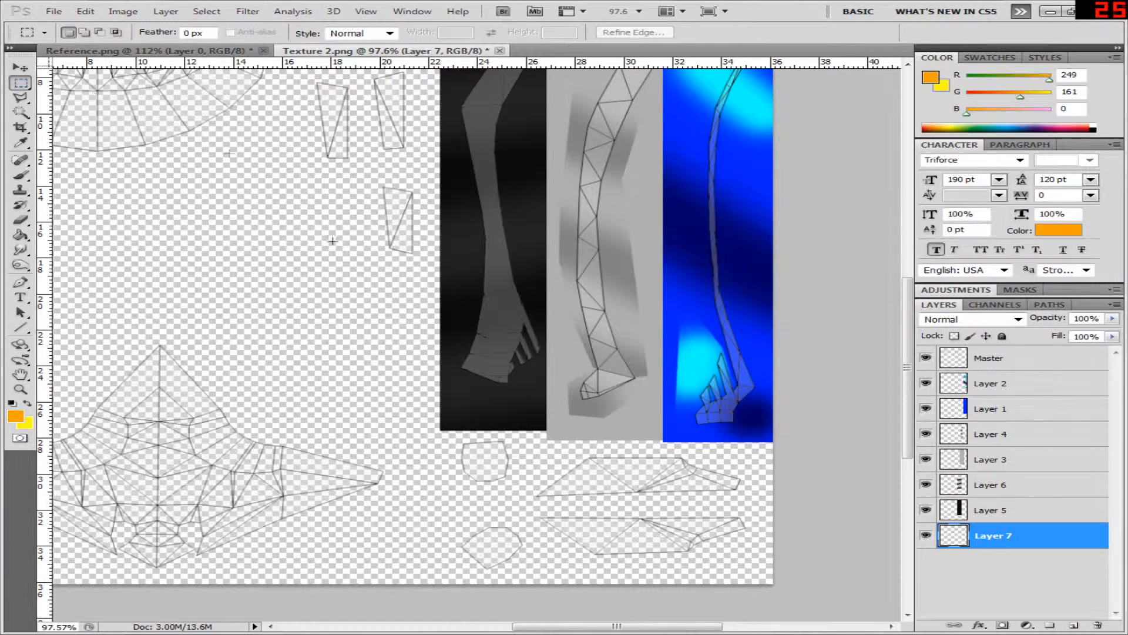
{"action": "mouse_move", "coordinate": [621, 523]}
{"action": "left_mouse_down"}
{"action": "mouse_move", "coordinate": [646, 558]}
{"action": "mouse_move", "coordinate": [773, 583]}
{"action": "left_mouse_up"}
{"action": "key", "text": "g"}
{"action": "left_click", "coordinate": [462, 442]}
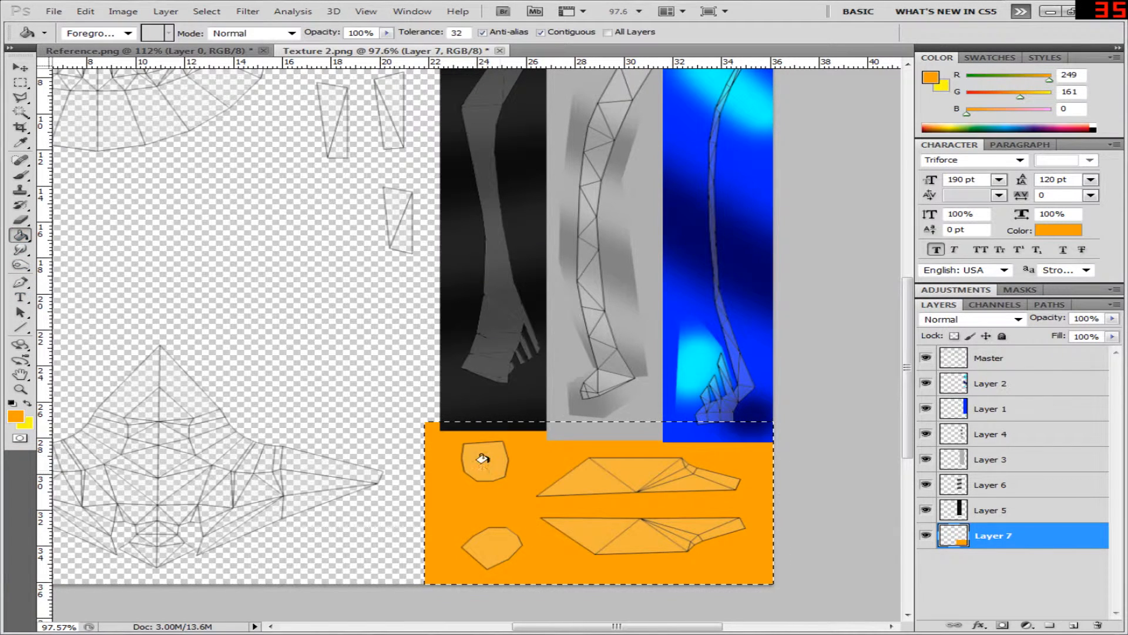
- Ready the Brush with the bright yellow as foreground colour and check the teeth's shading in Reference.png
{"action": "left_click", "coordinate": [236, 53]}
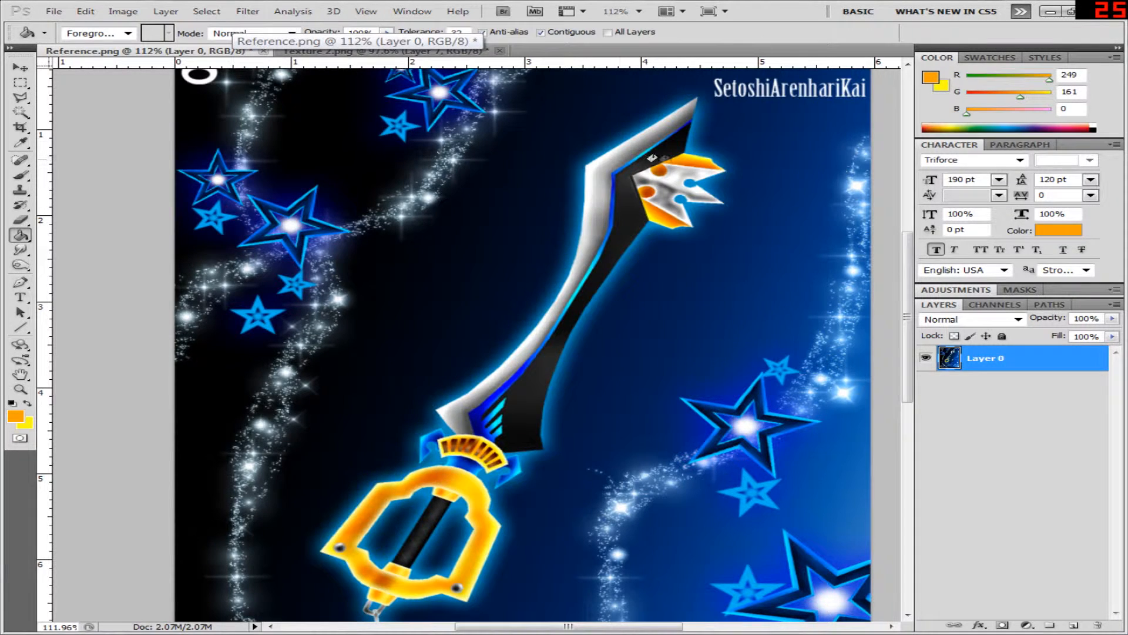
{"action": "left_click", "coordinate": [353, 52]}
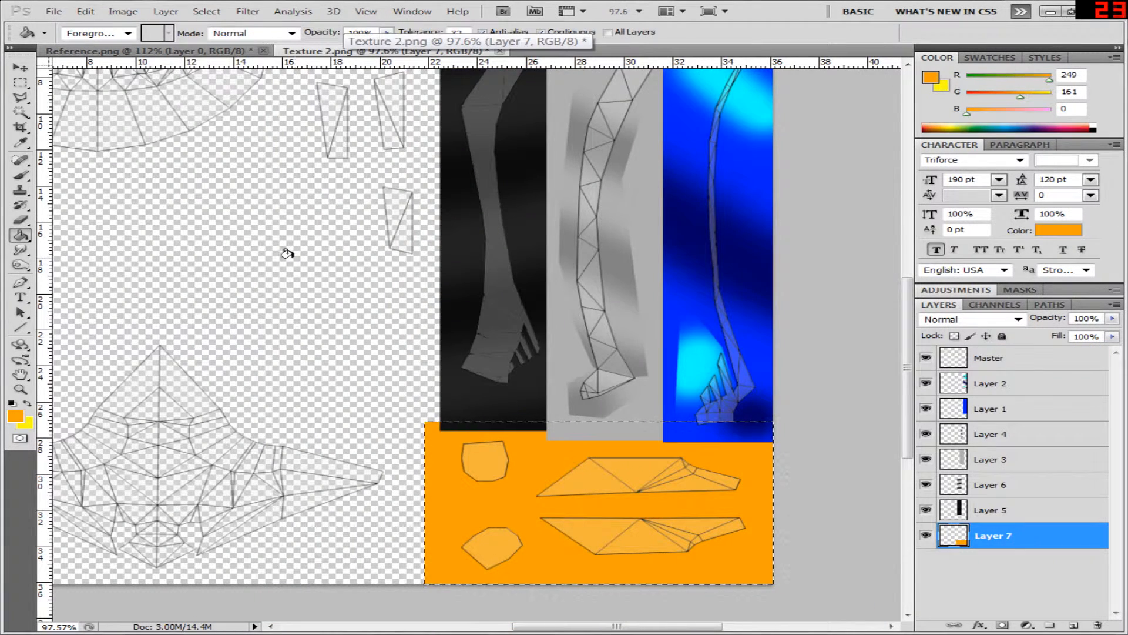
{"action": "left_click", "coordinate": [20, 175]}
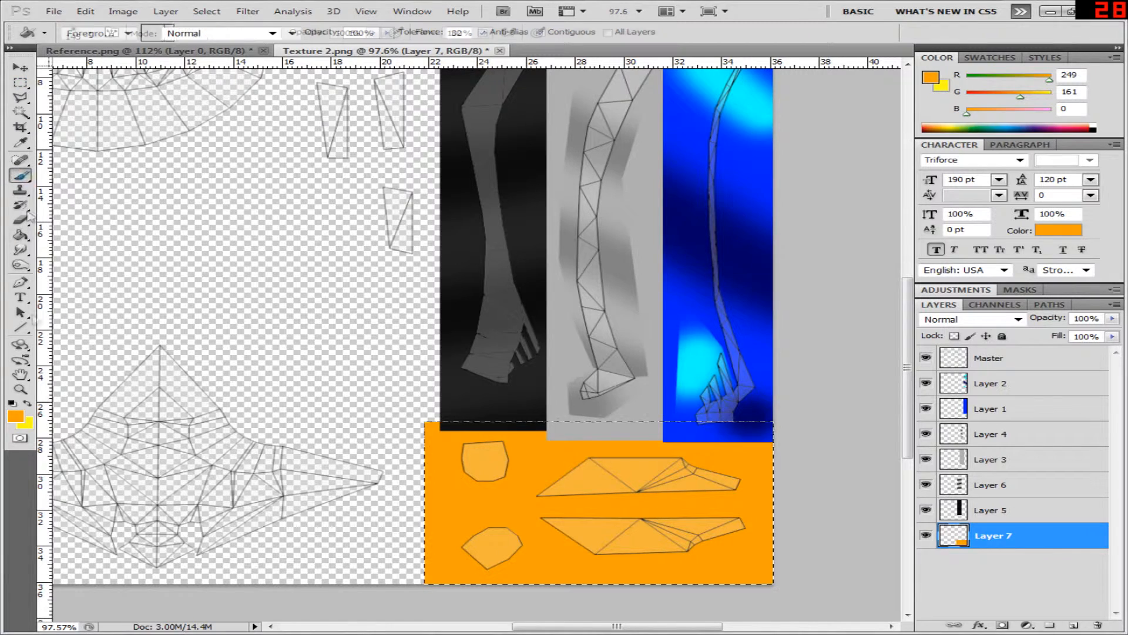
{"action": "left_click", "coordinate": [27, 403]}
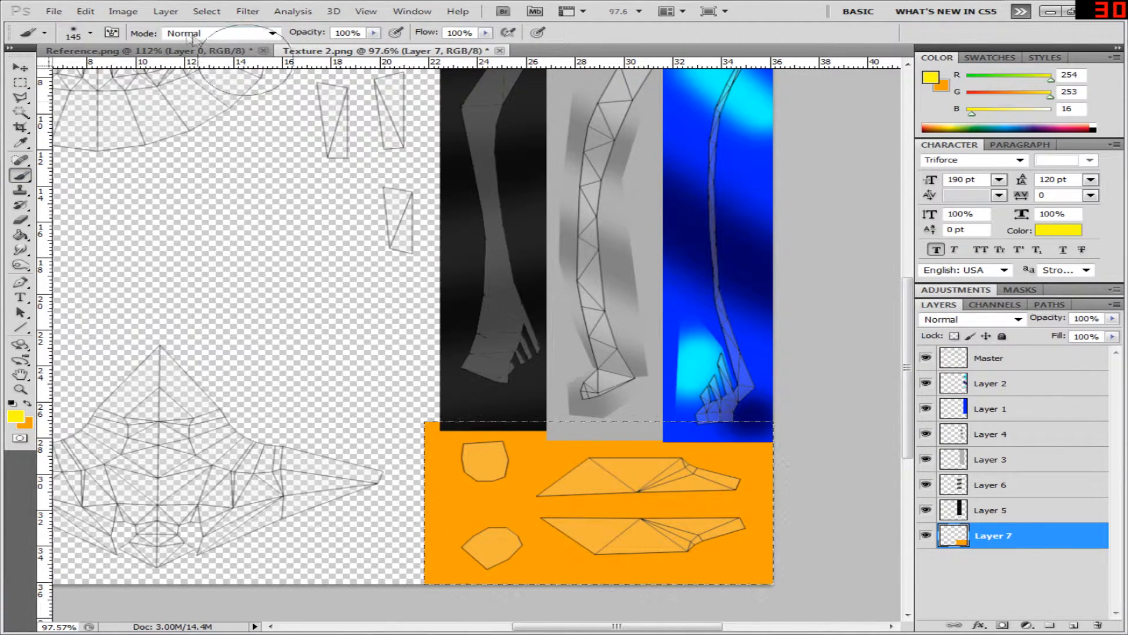
{"action": "left_click", "coordinate": [147, 51]}
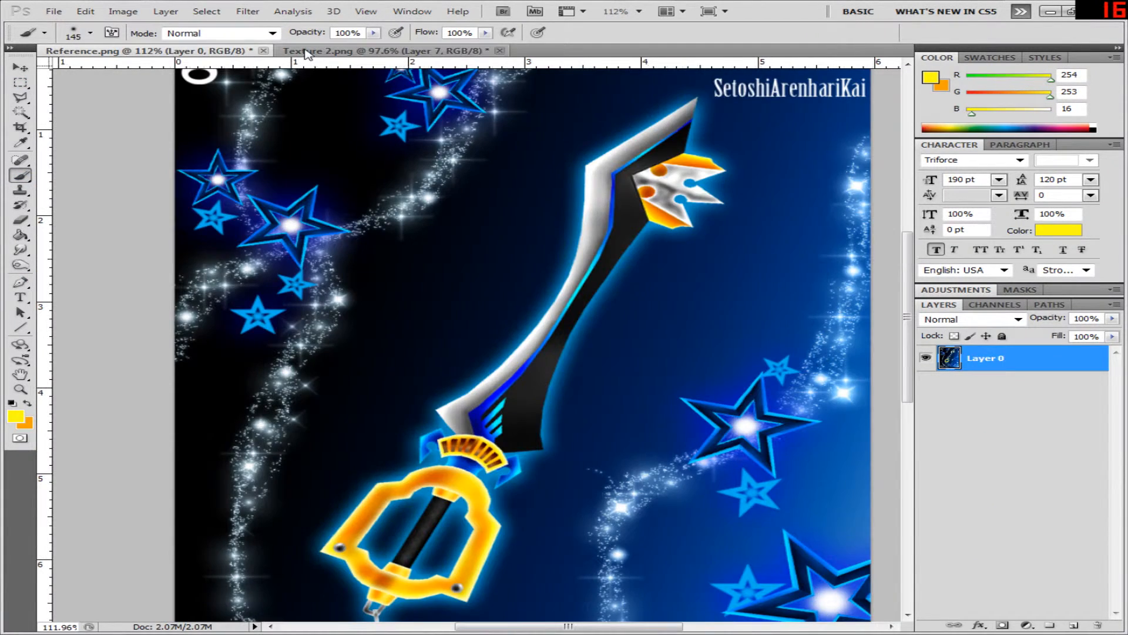
{"action": "left_click", "coordinate": [305, 51]}
{"action": "left_click", "coordinate": [179, 51]}
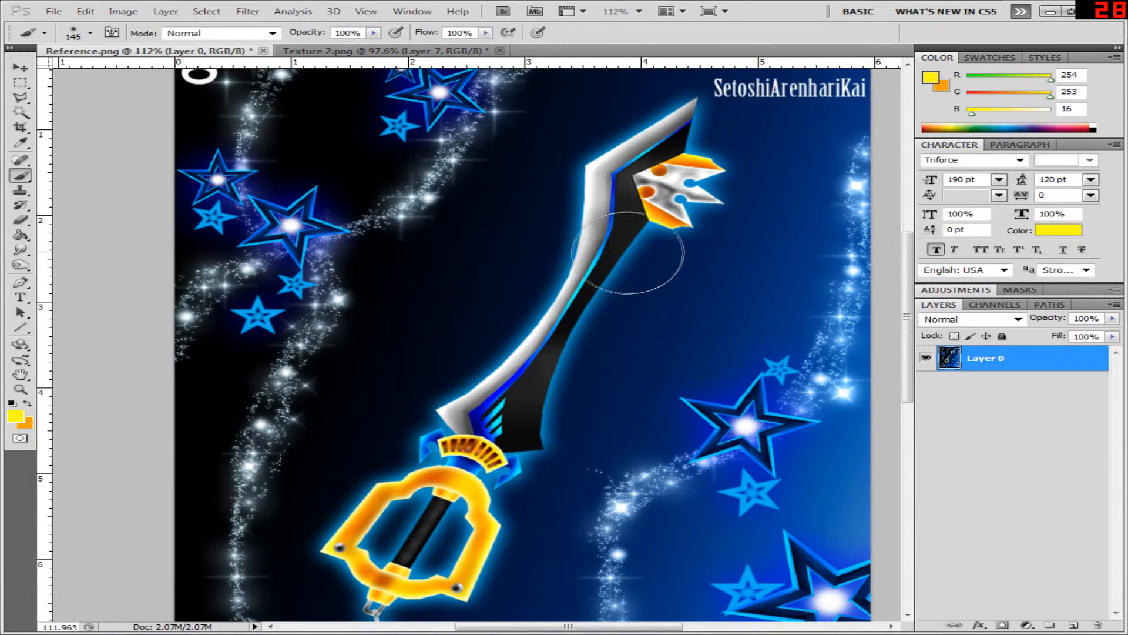
{"action": "left_click", "coordinate": [288, 51]}
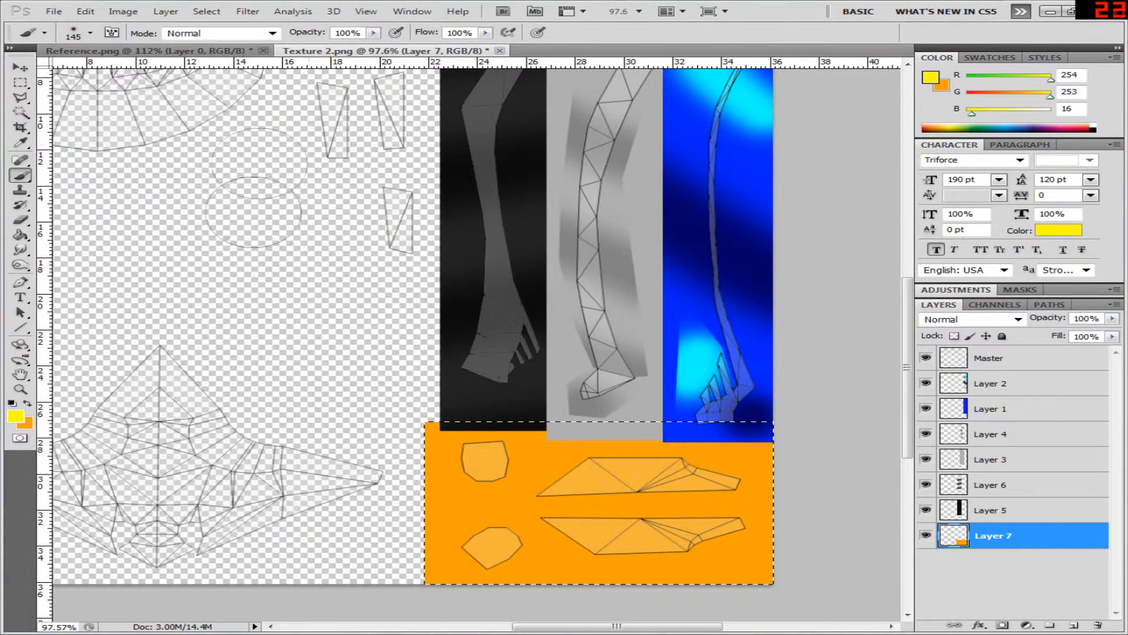
- Add a new layer and select a rectangle around the two long wireframe pieces on the orange area
{"action": "left_click", "coordinate": [21, 83]}
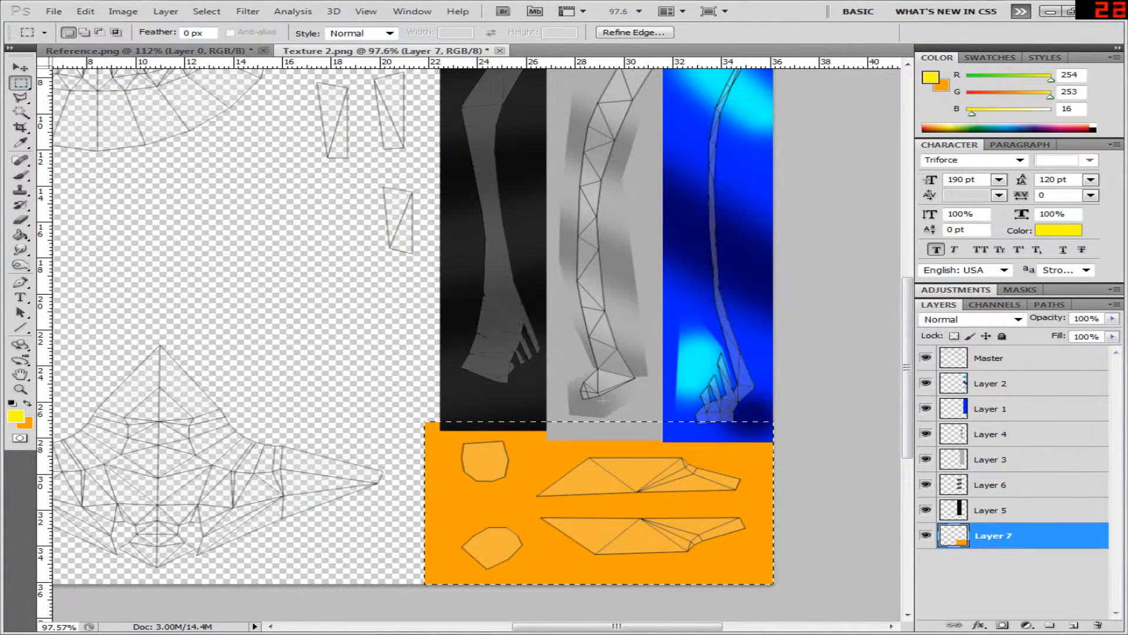
{"action": "left_click", "coordinate": [1001, 568]}
{"action": "left_click", "coordinate": [1074, 625]}
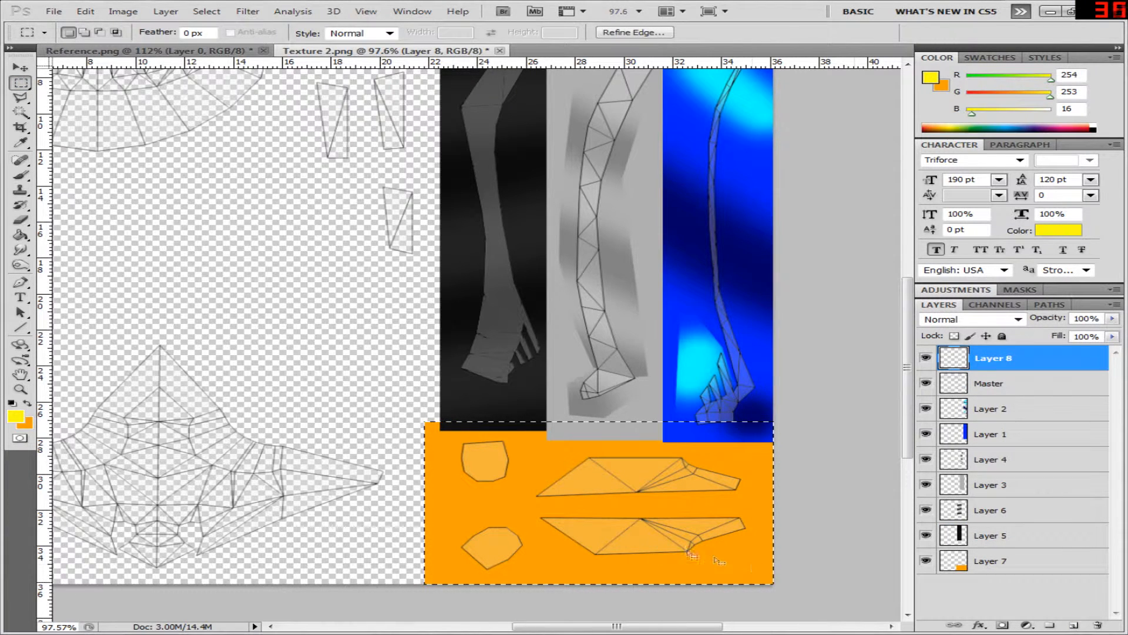
{"action": "left_click", "coordinate": [532, 445]}
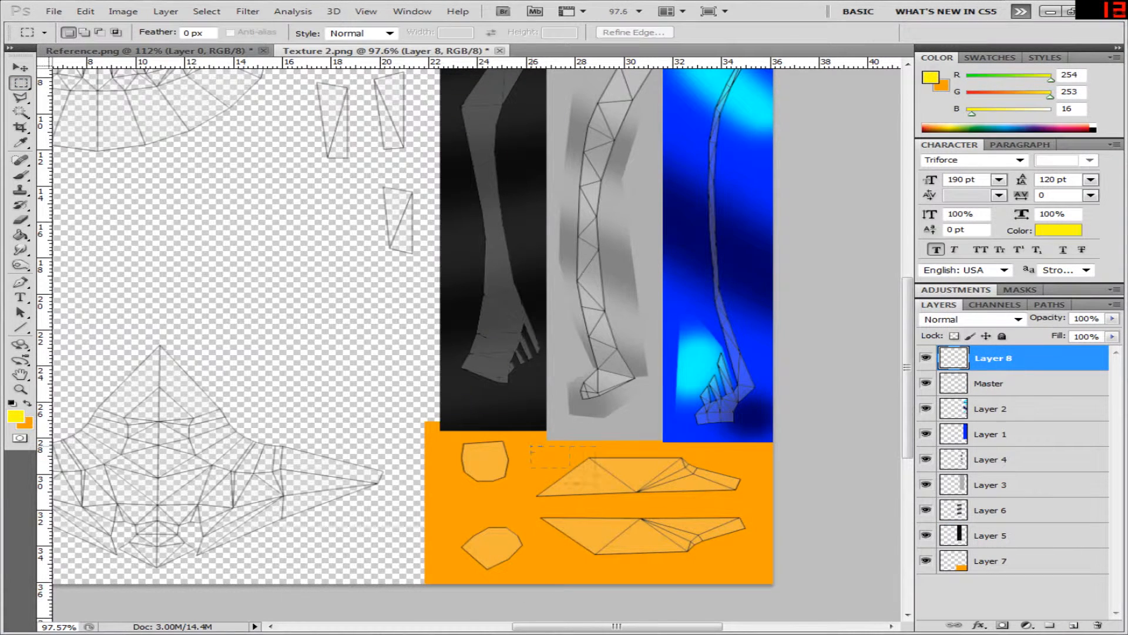
- Place Layer 8 directly above Layer 7 and brush soft yellow along the upper and lower edges of the selection
{"action": "left_click", "coordinate": [21, 175]}
{"action": "left_click_drag", "start_coordinate": [565, 431], "coordinate": [595, 438]}
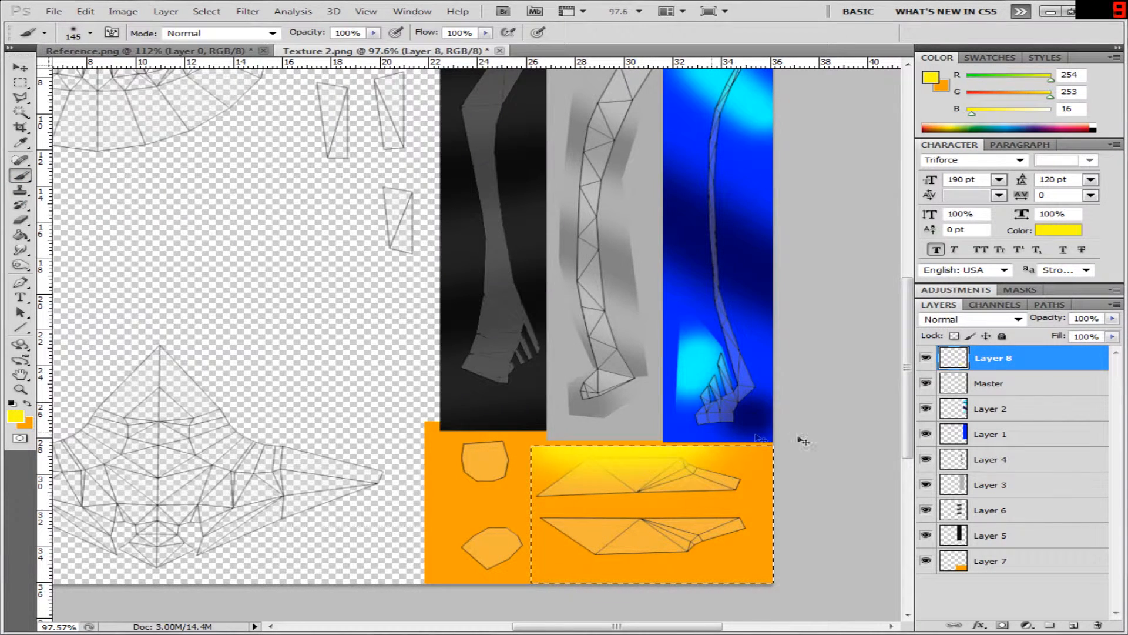
{"action": "key", "text": "ctrl+z"}
{"action": "left_click_drag", "start_coordinate": [954, 359], "coordinate": [979, 548]}
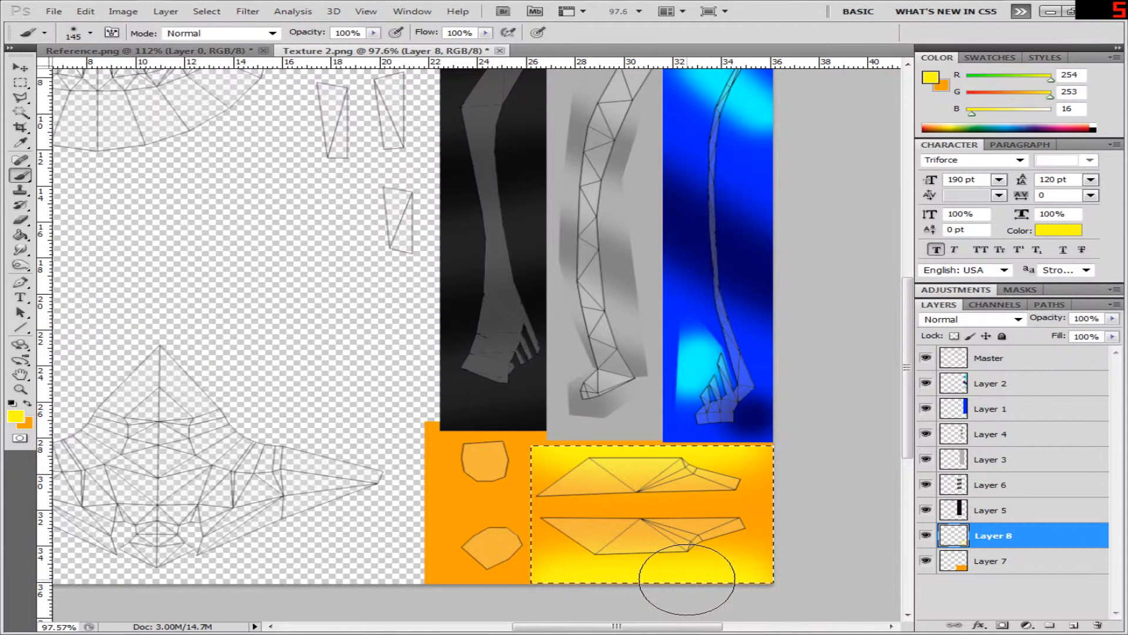
- Sample the dark orange (RGB 183, 57, 0) from the keyblade's teeth in Reference.png and return to Texture 2.png
{"action": "left_click", "coordinate": [112, 51]}
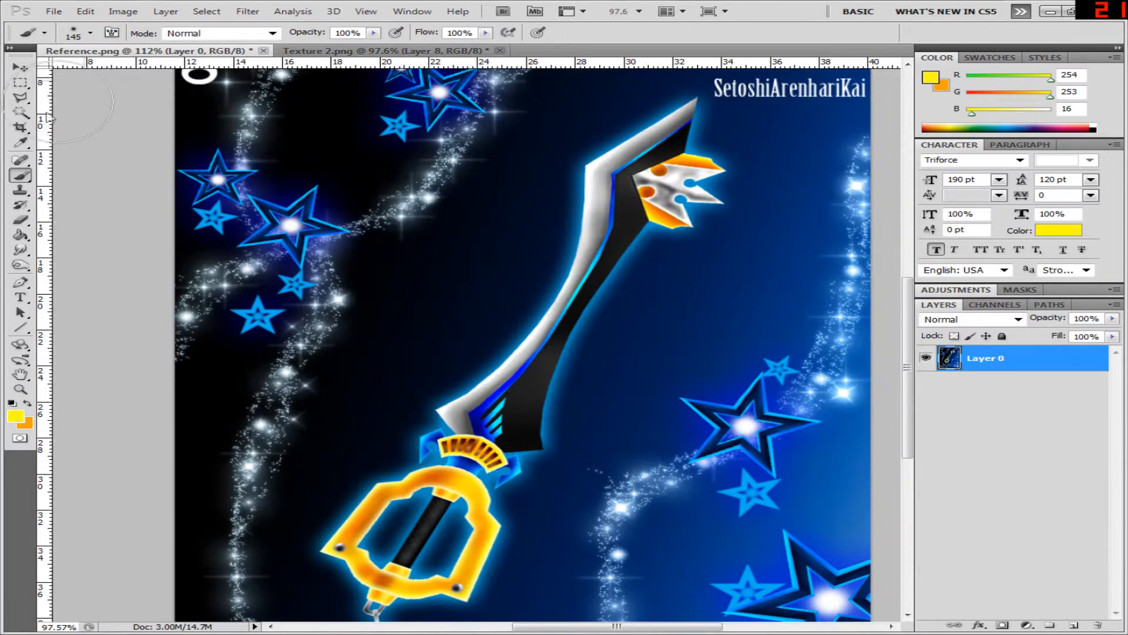
{"action": "left_click", "coordinate": [21, 142]}
{"action": "left_click", "coordinate": [654, 181]}
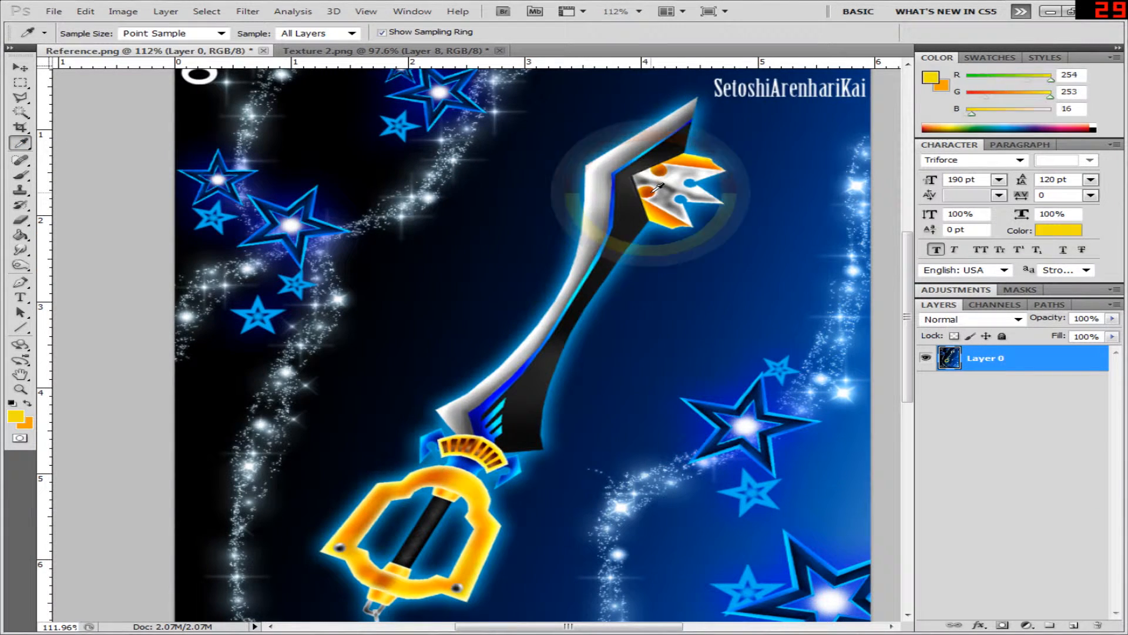
{"action": "left_click", "coordinate": [379, 53]}
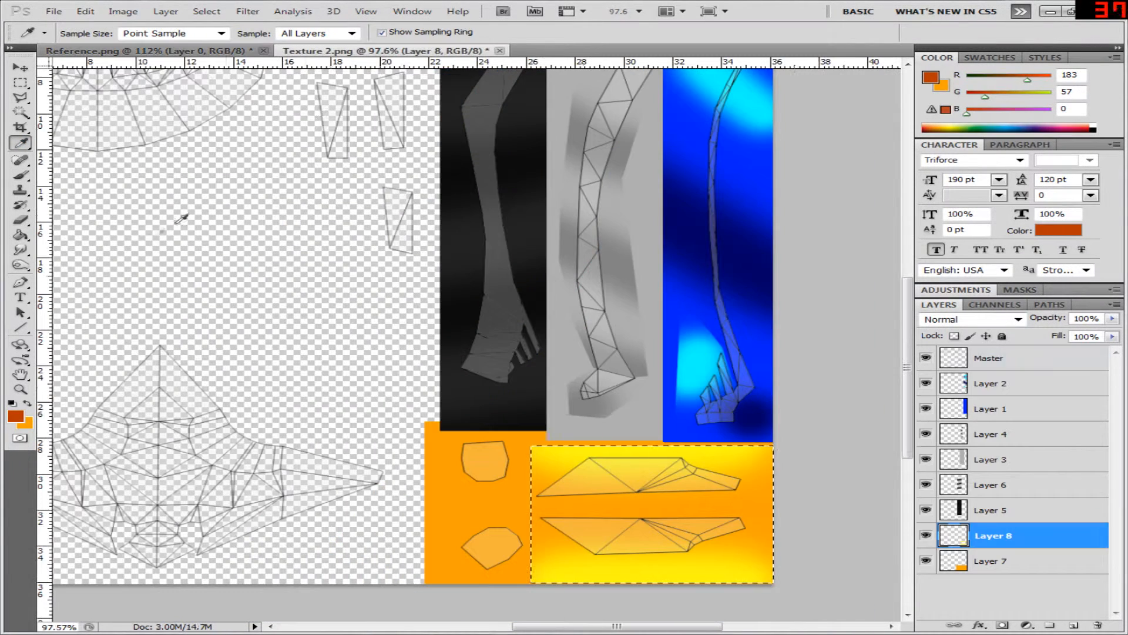
- Reduce the brush to 80 px and paint a dark orange band between the two long wireframe pieces
{"action": "left_click", "coordinate": [20, 174]}
{"action": "right_click", "coordinate": [617, 527]}
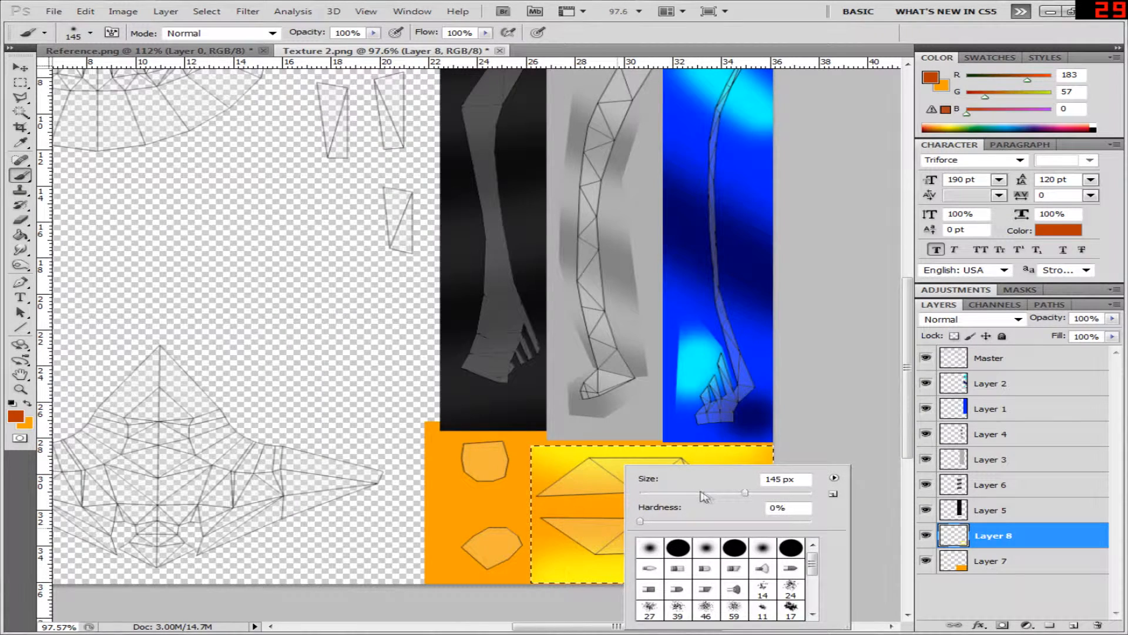
{"action": "left_click", "coordinate": [658, 2]}
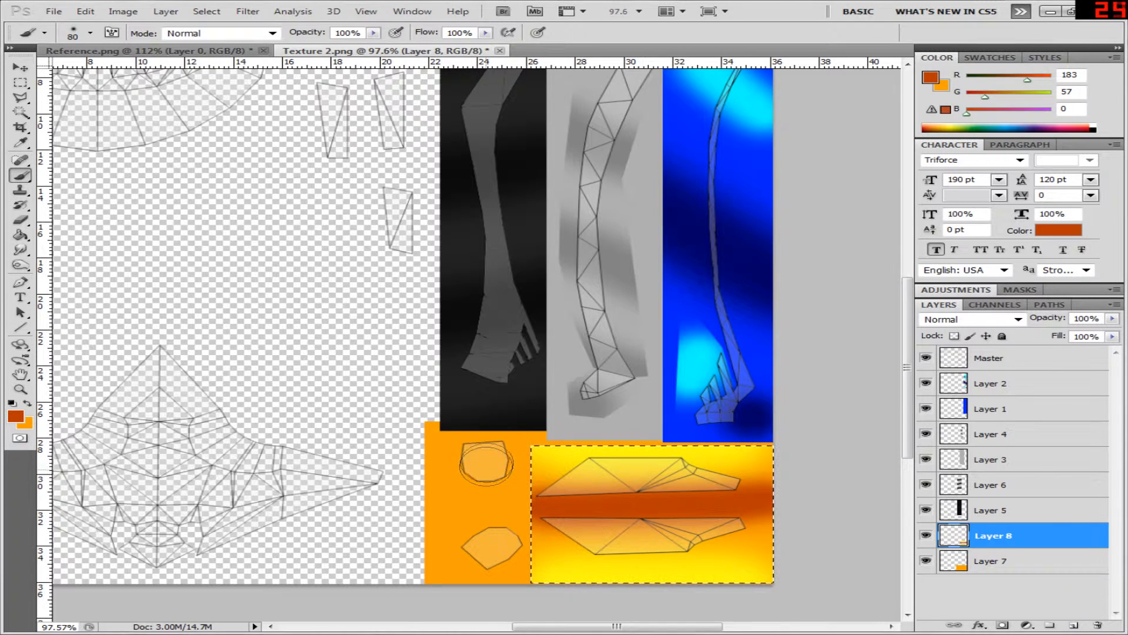
- Within a tall rectangular selection around the two small wireframe pieces, dab dark orange onto the centre of each and deselect
{"action": "key", "text": "m"}
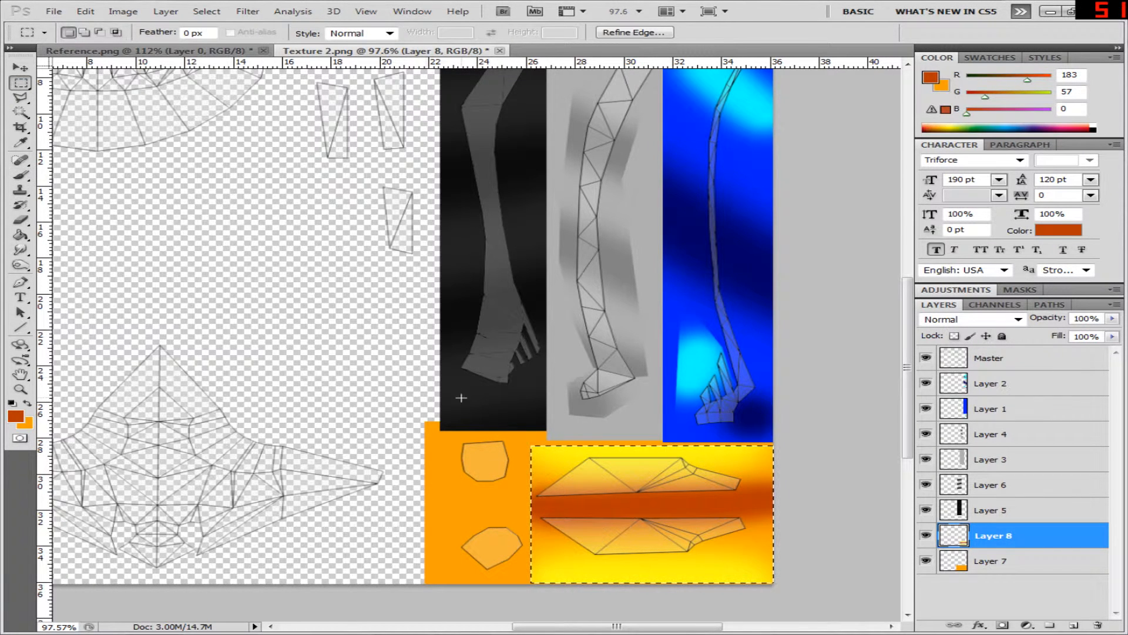
{"action": "left_click", "coordinate": [452, 439]}
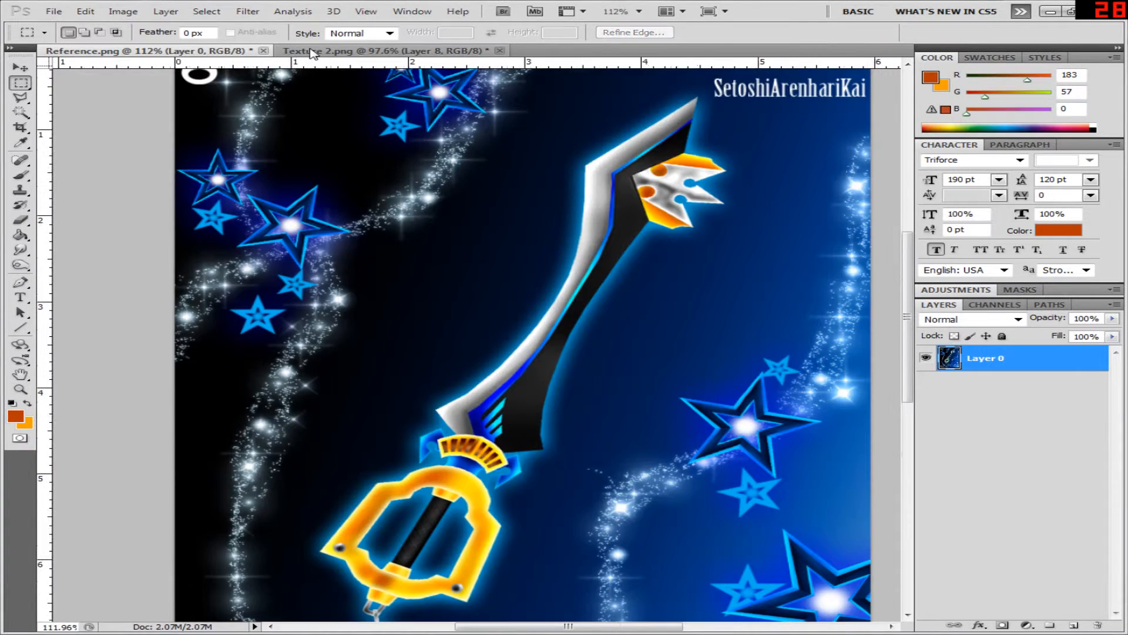
{"action": "left_click", "coordinate": [312, 52]}
{"action": "key", "text": "b"}
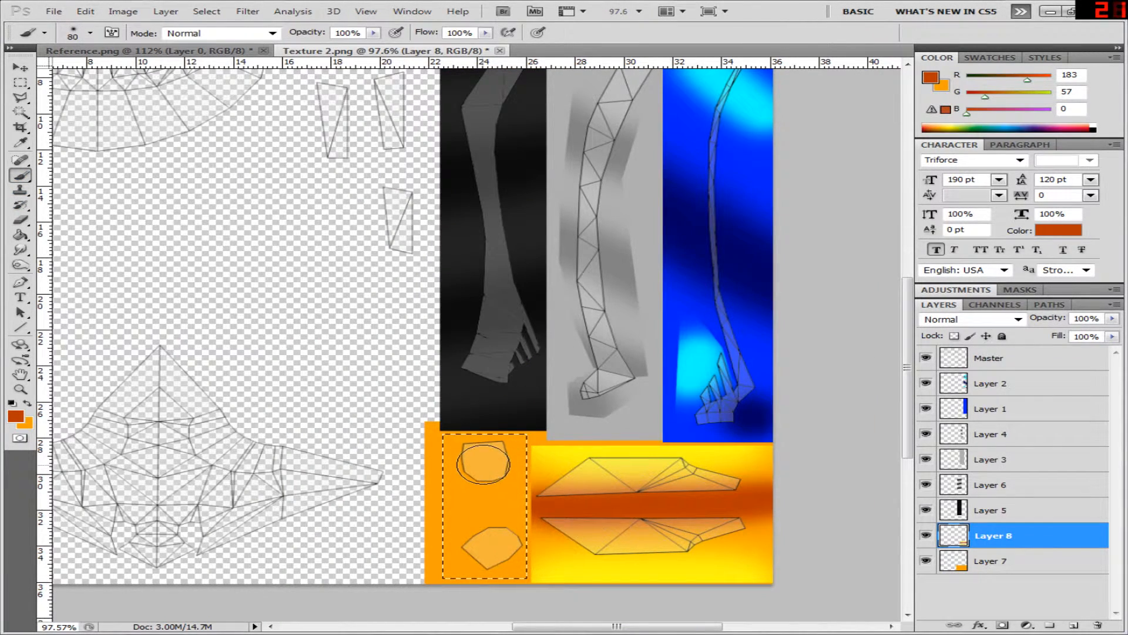
{"action": "left_click", "coordinate": [485, 461]}
{"action": "left_click", "coordinate": [491, 544]}
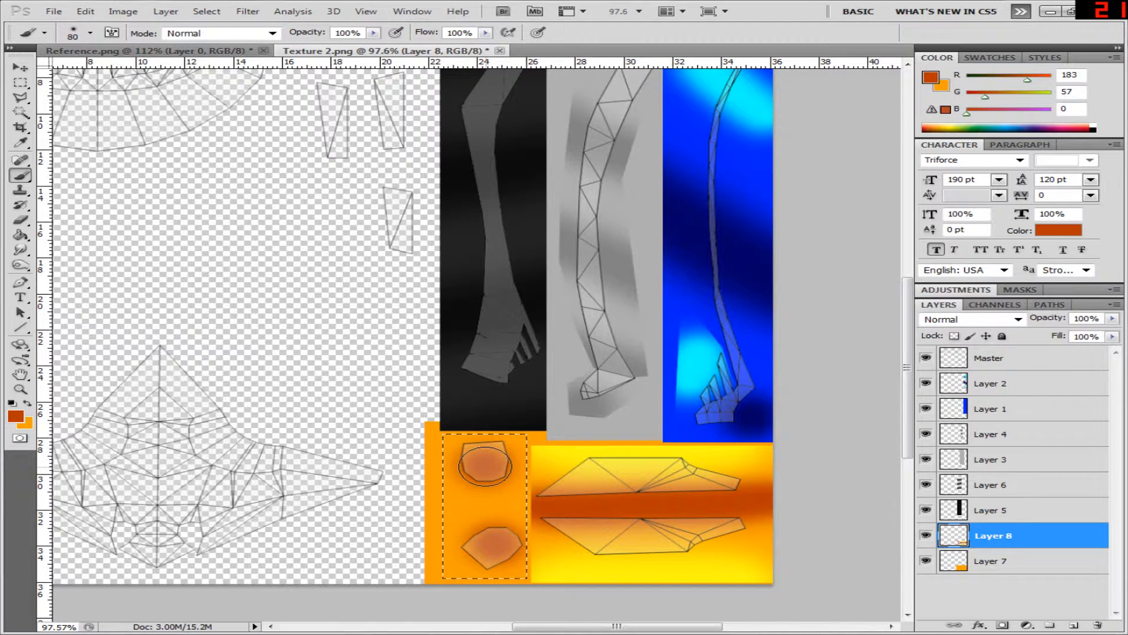
{"action": "left_click", "coordinate": [20, 83]}
{"action": "key", "text": "ctrl+d"}
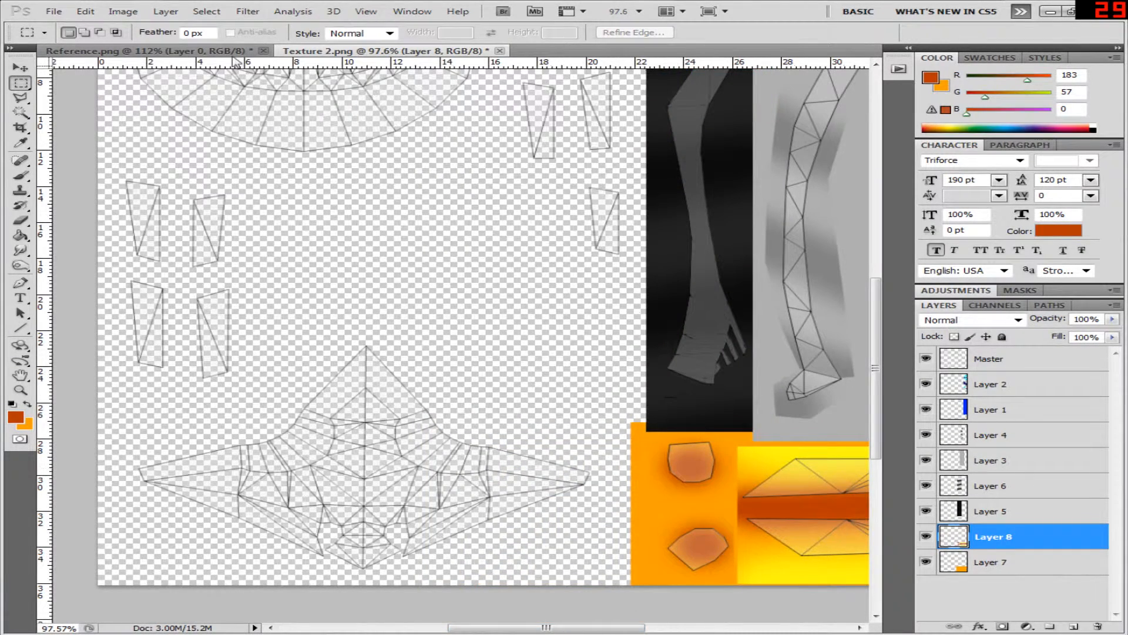
- Check the keyblade in Reference.png, then add a new layer to Texture 2.png and place it below Layer 7
{"action": "left_click", "coordinate": [235, 51]}
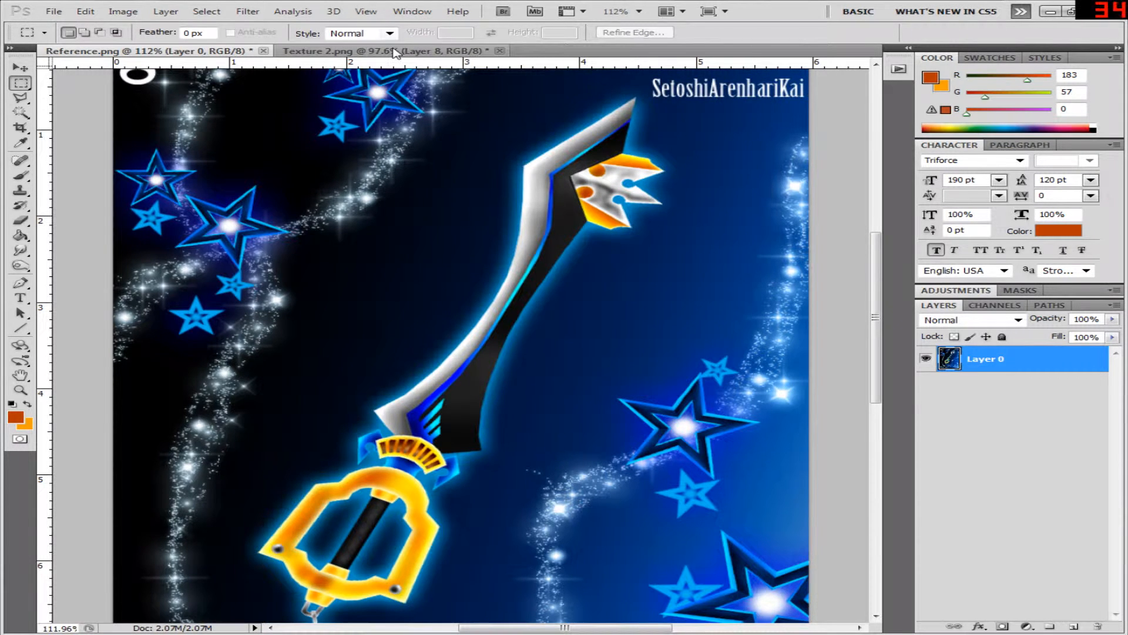
{"action": "left_click", "coordinate": [385, 51]}
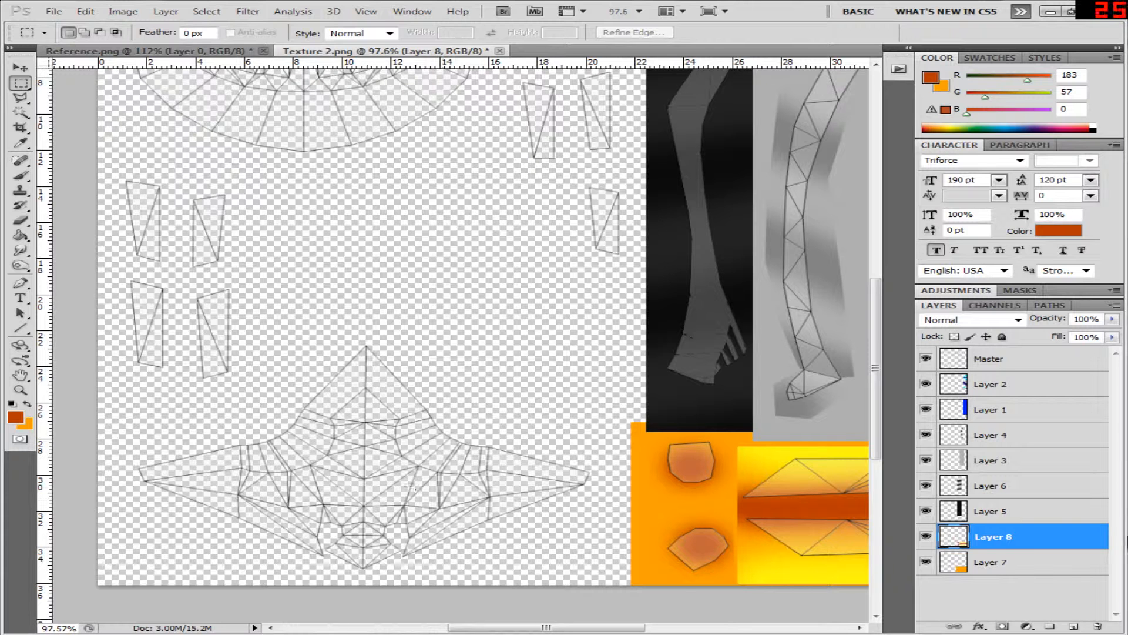
{"action": "left_click", "coordinate": [1075, 628]}
{"action": "left_click_drag", "start_coordinate": [993, 537], "coordinate": [1007, 600]}
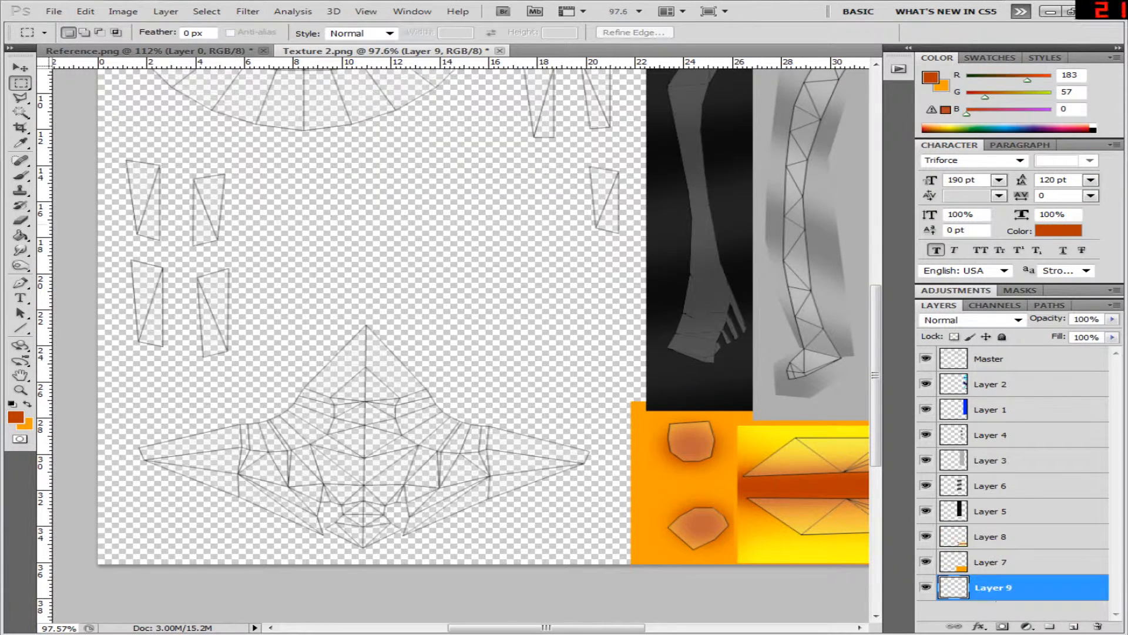
- Sample a grey from the keyblade's teeth in Reference.png as background colour and the near-white (RGB 244, 244, 244) as foreground colour
{"action": "left_click", "coordinate": [186, 54]}
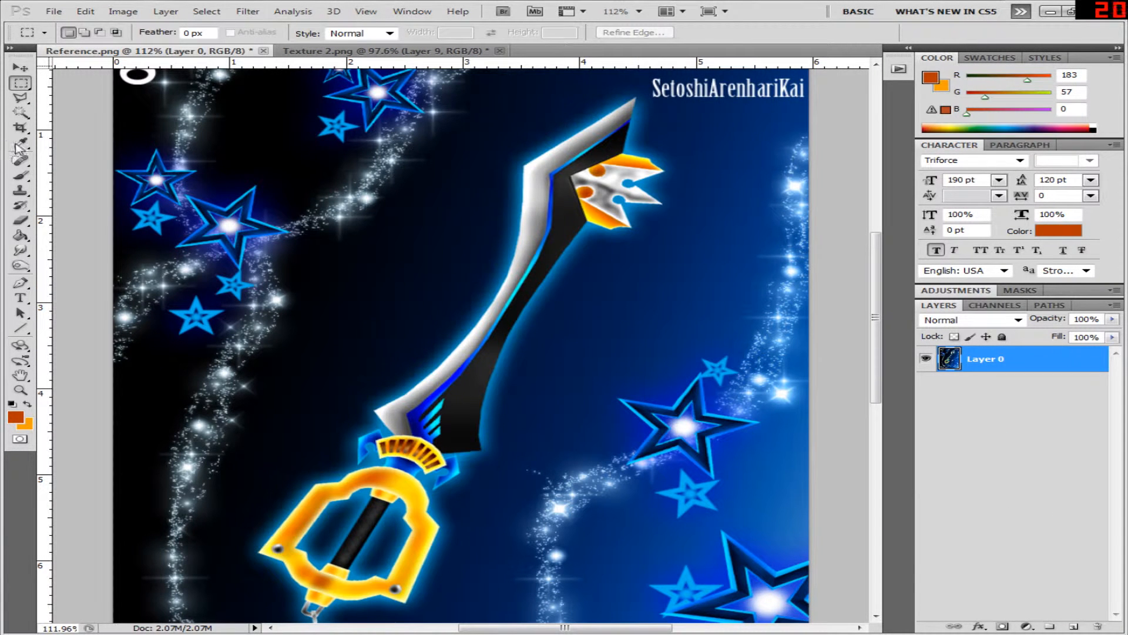
{"action": "left_click", "coordinate": [20, 143]}
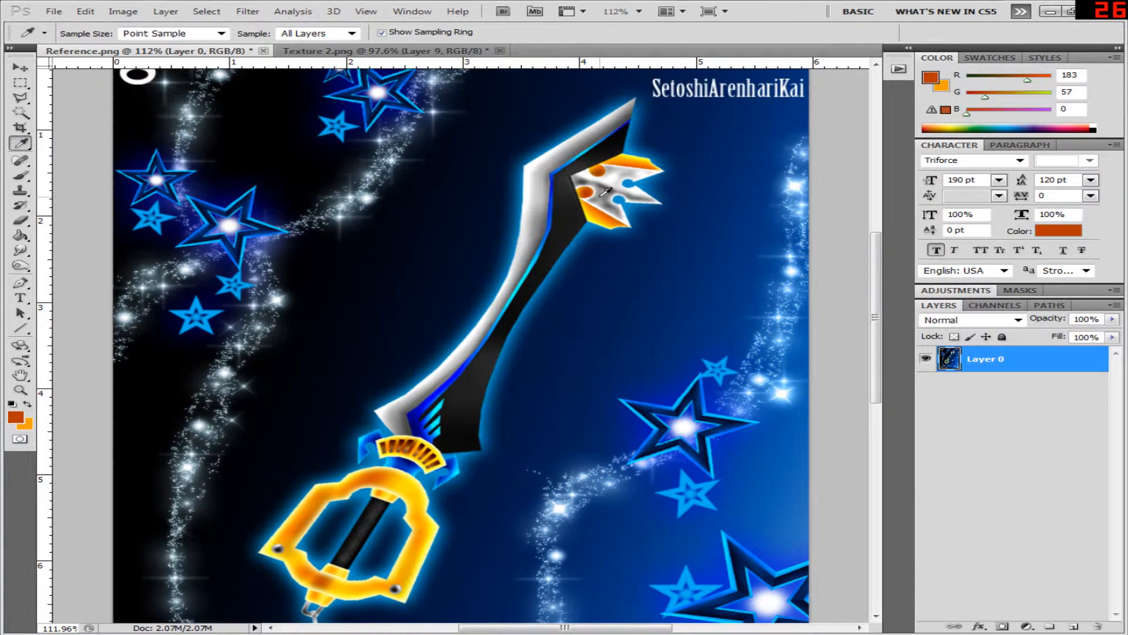
{"action": "left_click", "coordinate": [605, 192]}
{"action": "left_click", "coordinate": [28, 404]}
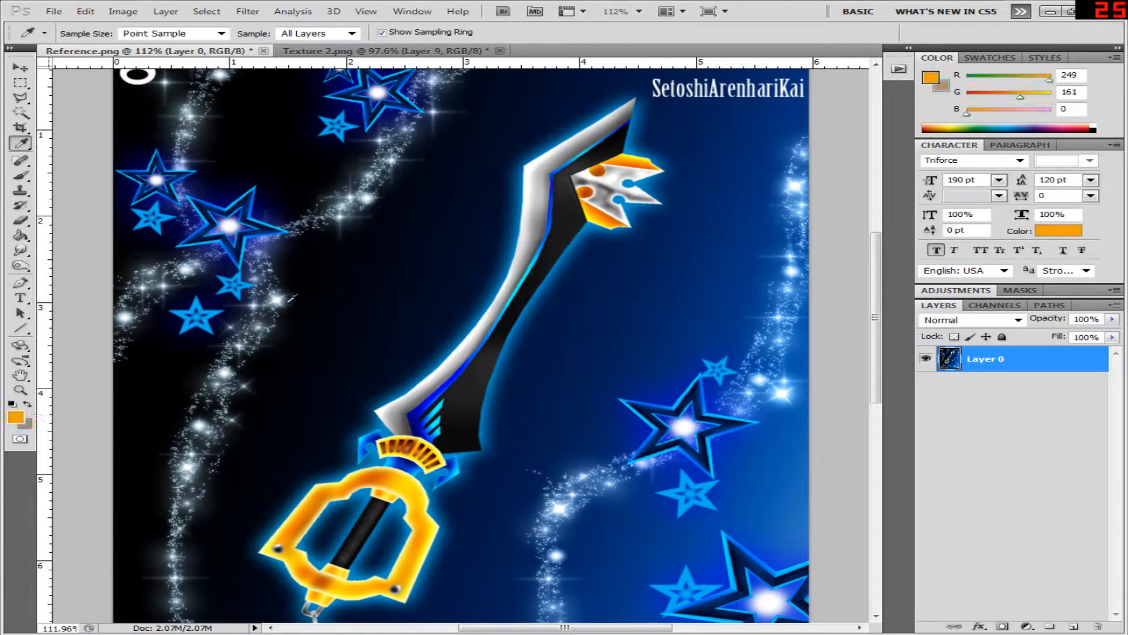
{"action": "left_click", "coordinate": [624, 177]}
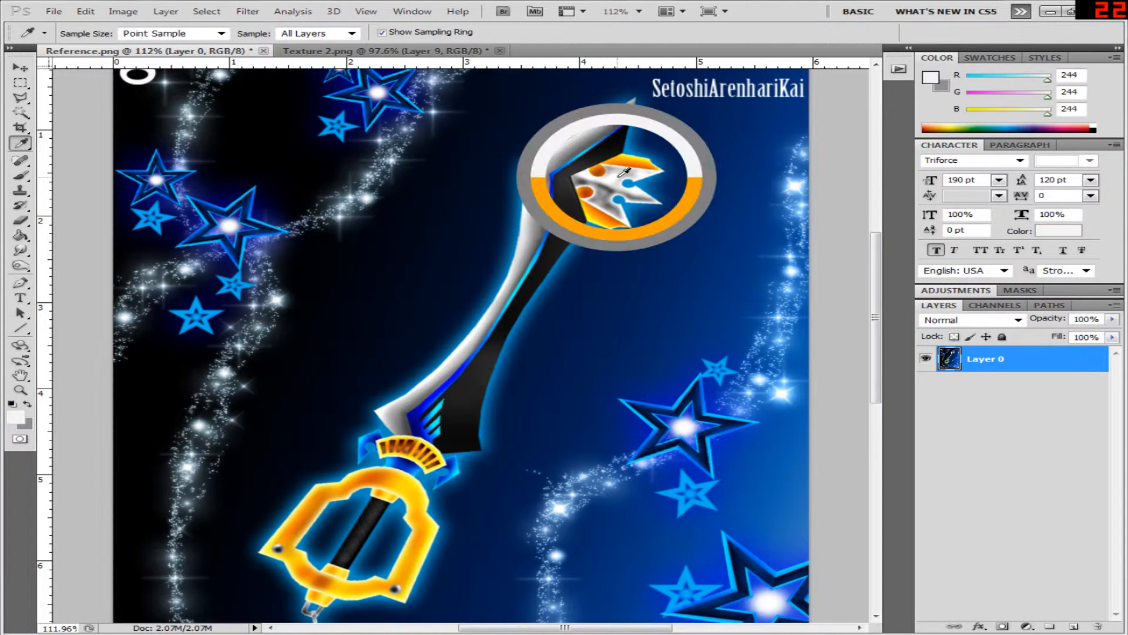
- Sample the light grey (RGB 231, 231, 231) from the keyblade's teeth as foreground colour and return to Texture 2.png
{"action": "left_click_drag", "start_coordinate": [624, 178], "coordinate": [609, 179]}
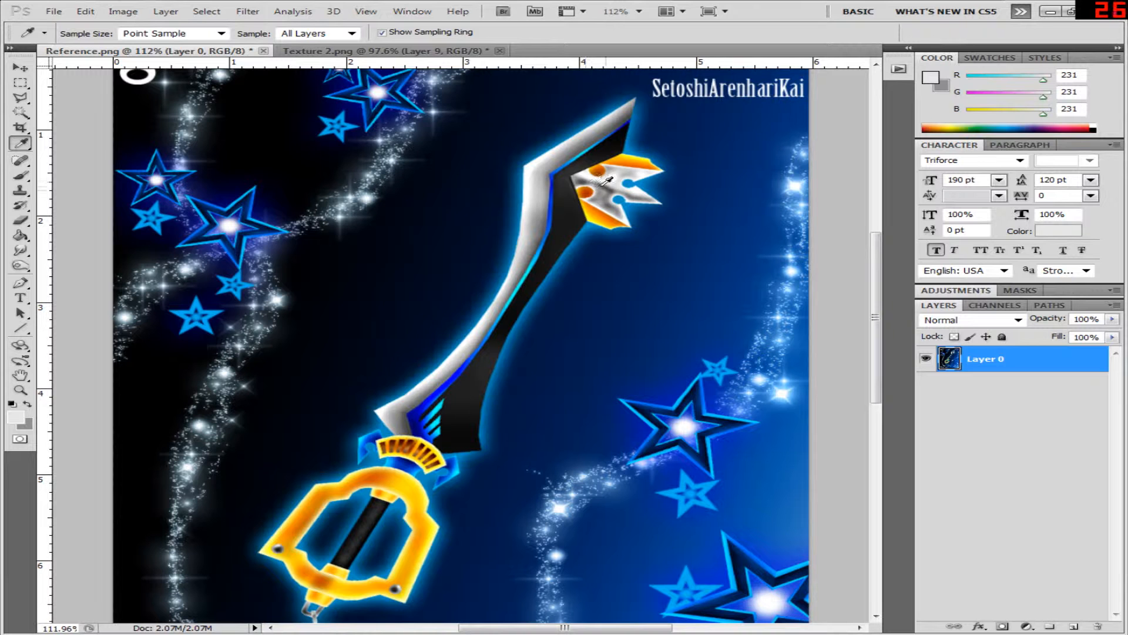
{"action": "left_click", "coordinate": [388, 52]}
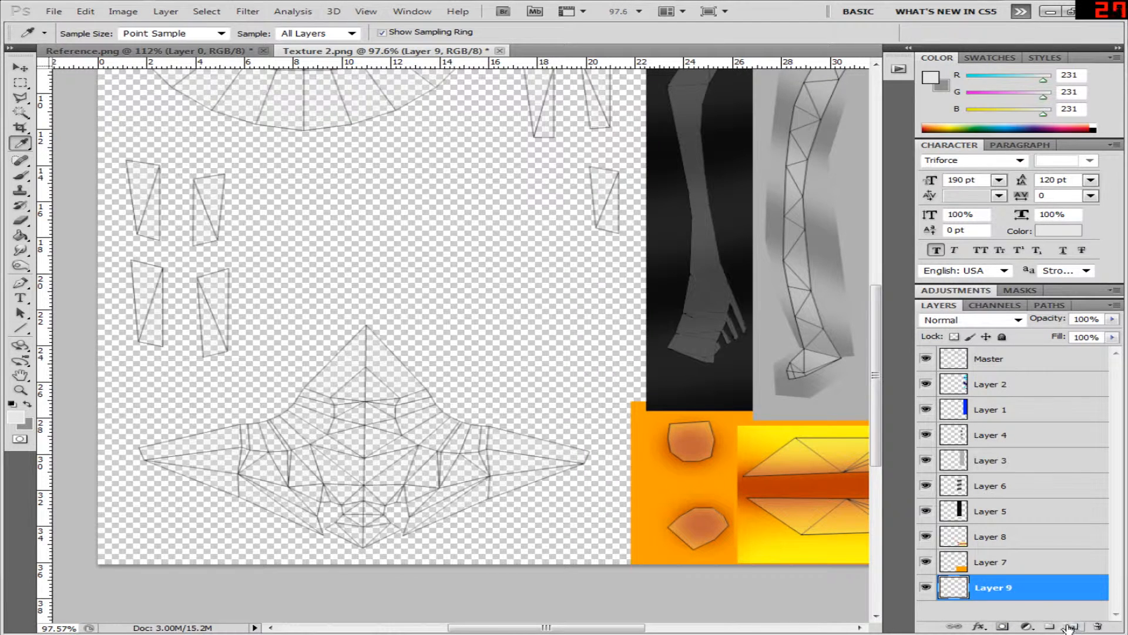
- Outline the large winged wireframe with a polygonal selection reaching past the canvas edge and fill it with light grey on Layer 9
{"action": "left_click", "coordinate": [20, 83]}
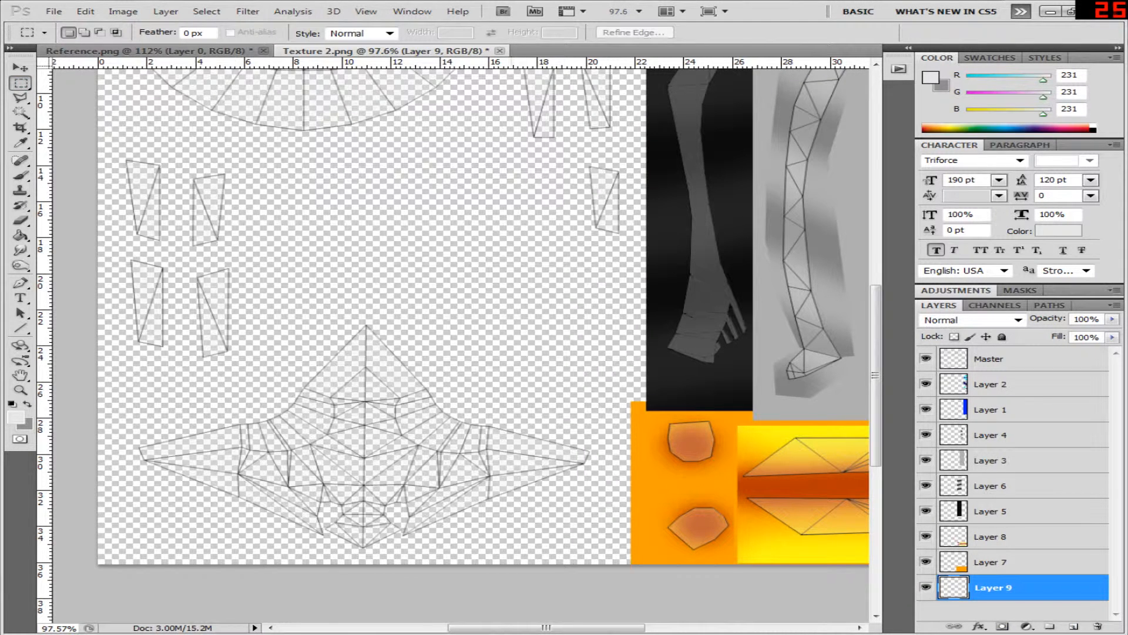
{"action": "left_click", "coordinate": [20, 98]}
{"action": "left_click", "coordinate": [98, 363]}
{"action": "left_click", "coordinate": [193, 380]}
{"action": "left_click", "coordinate": [251, 362]}
{"action": "left_click", "coordinate": [317, 317]}
{"action": "left_click", "coordinate": [362, 309]}
{"action": "left_click", "coordinate": [487, 395]}
{"action": "left_click", "coordinate": [658, 445]}
{"action": "left_click", "coordinate": [659, 536]}
{"action": "left_click", "coordinate": [639, 603]}
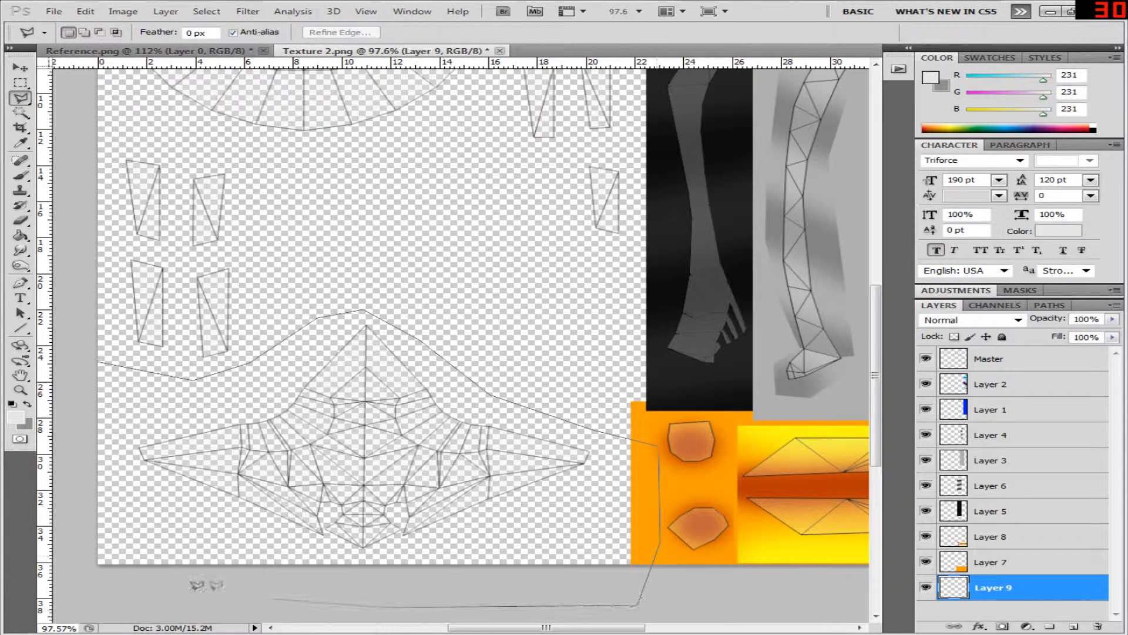
{"action": "left_click", "coordinate": [81, 569]}
{"action": "double_click", "coordinate": [66, 499]}
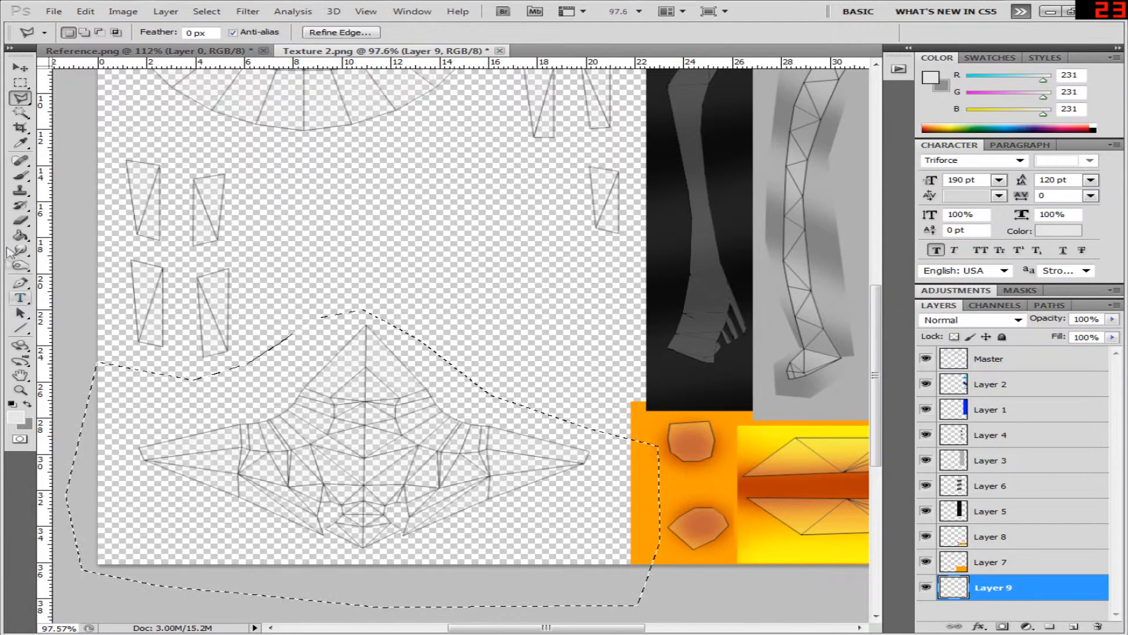
{"action": "left_click", "coordinate": [20, 235]}
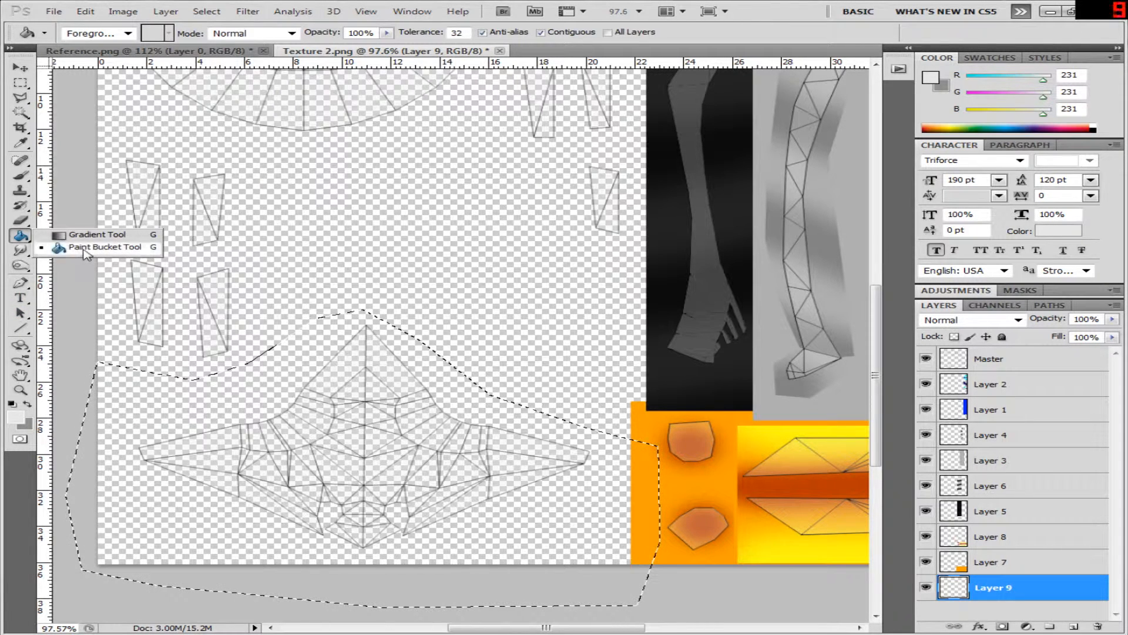
{"action": "left_click", "coordinate": [87, 247]}
{"action": "left_click", "coordinate": [138, 402]}
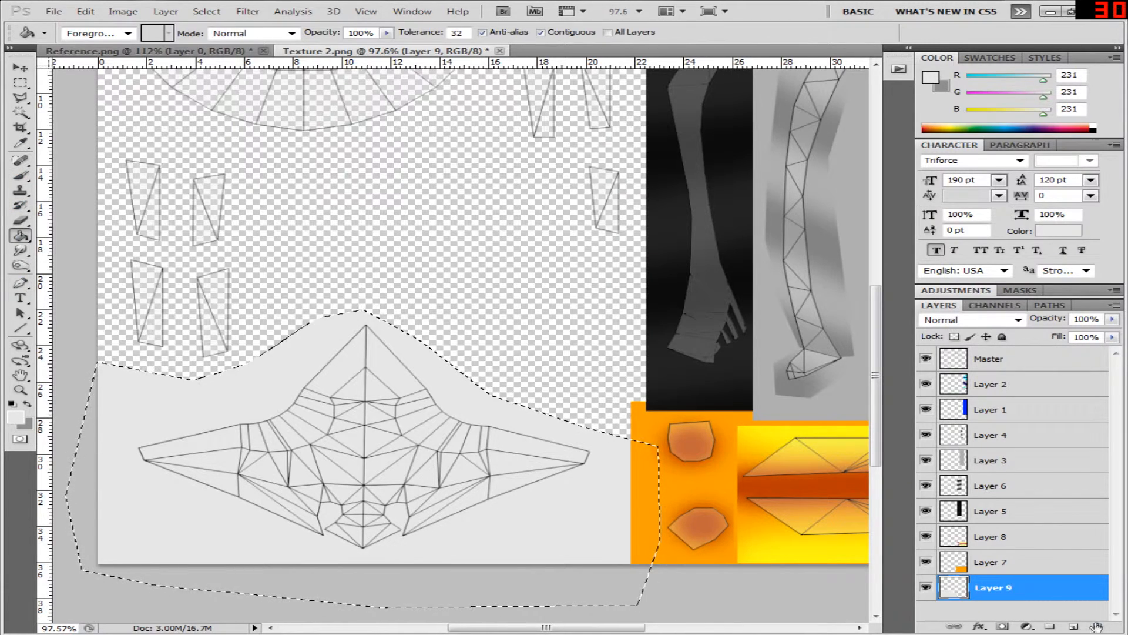
- Add a new layer directly above Layer 9 and deselect the area around the winged wireframe
{"action": "left_click", "coordinate": [1073, 626]}
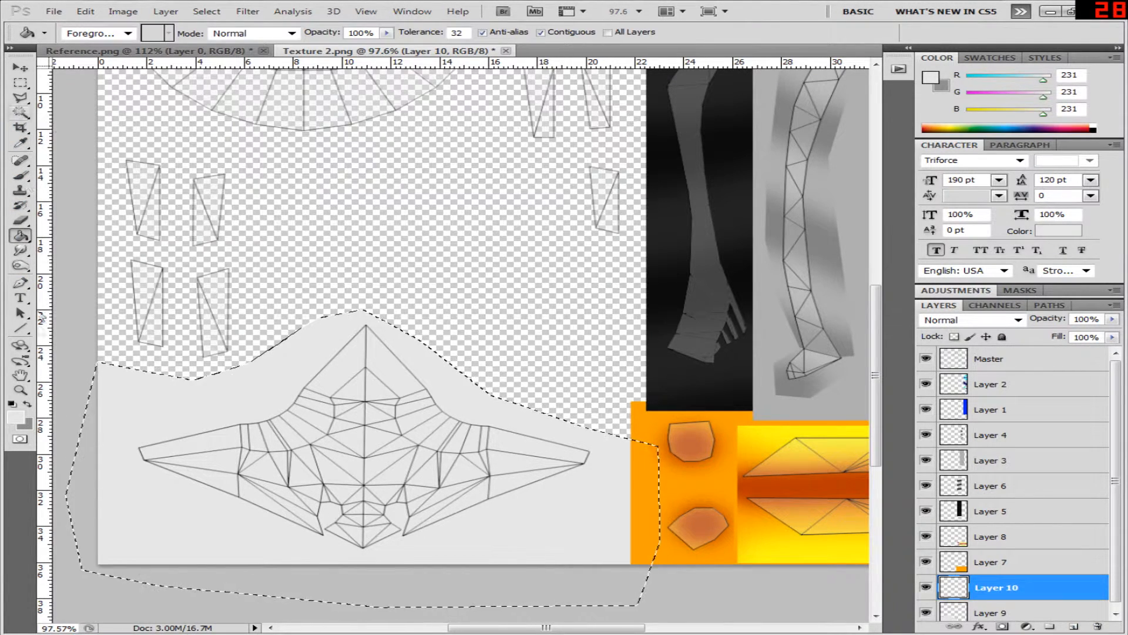
{"action": "left_click", "coordinate": [20, 390]}
{"action": "left_click", "coordinate": [399, 483]}
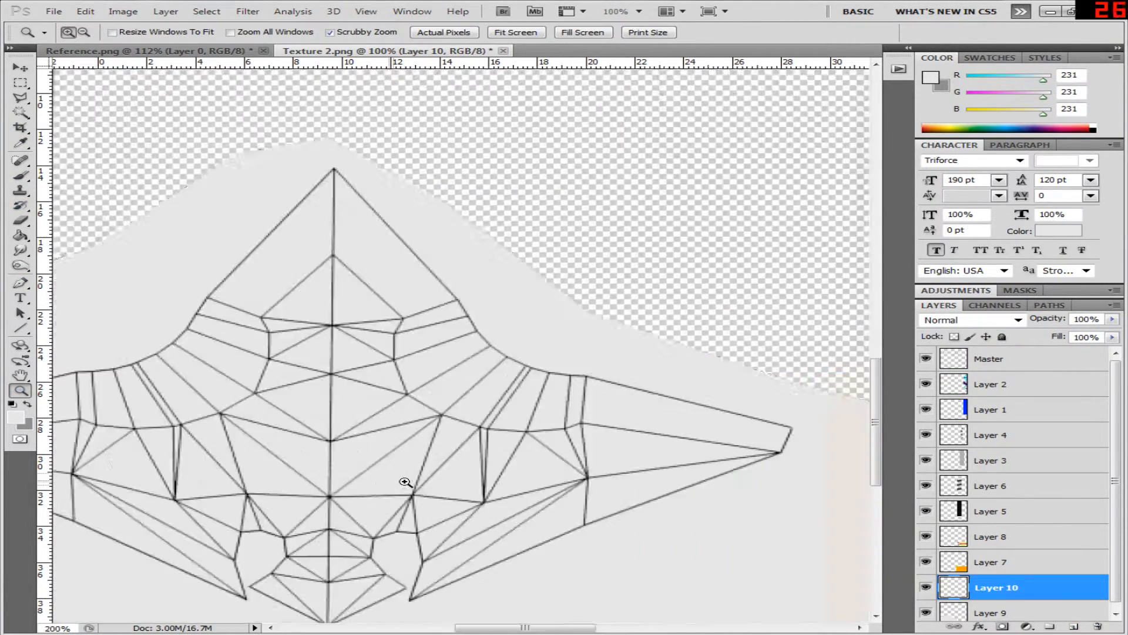
{"action": "left_click", "coordinate": [20, 98]}
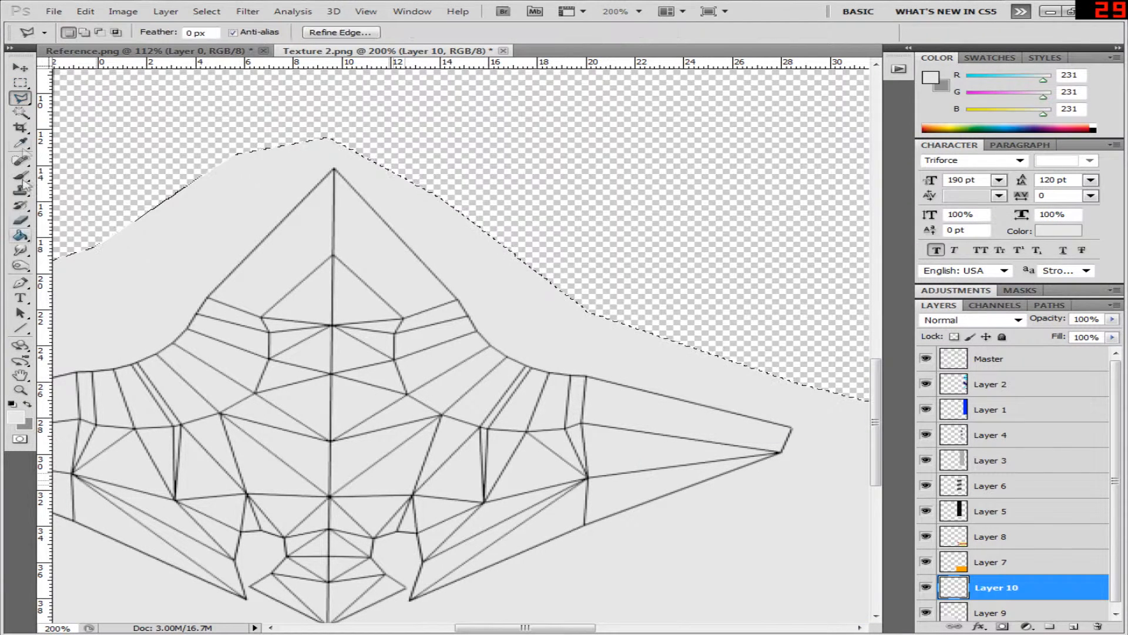
{"action": "left_click", "coordinate": [20, 83]}
{"action": "left_click", "coordinate": [257, 237]}
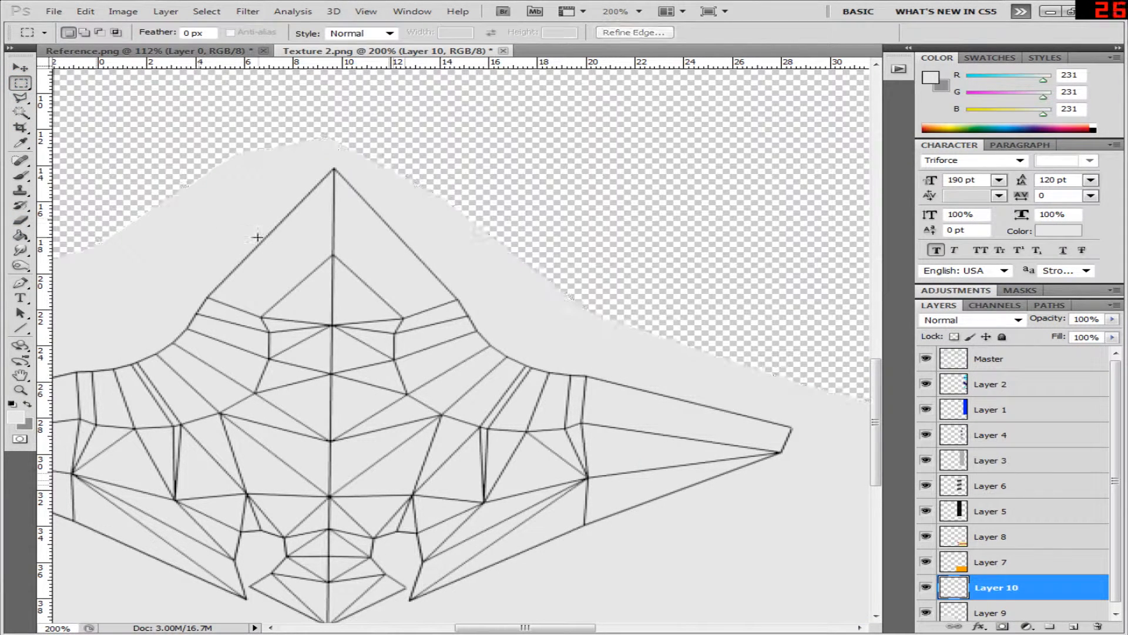
{"action": "scroll", "coordinate": [255, 237], "scroll_direction": "down", "scroll_amount": 2}
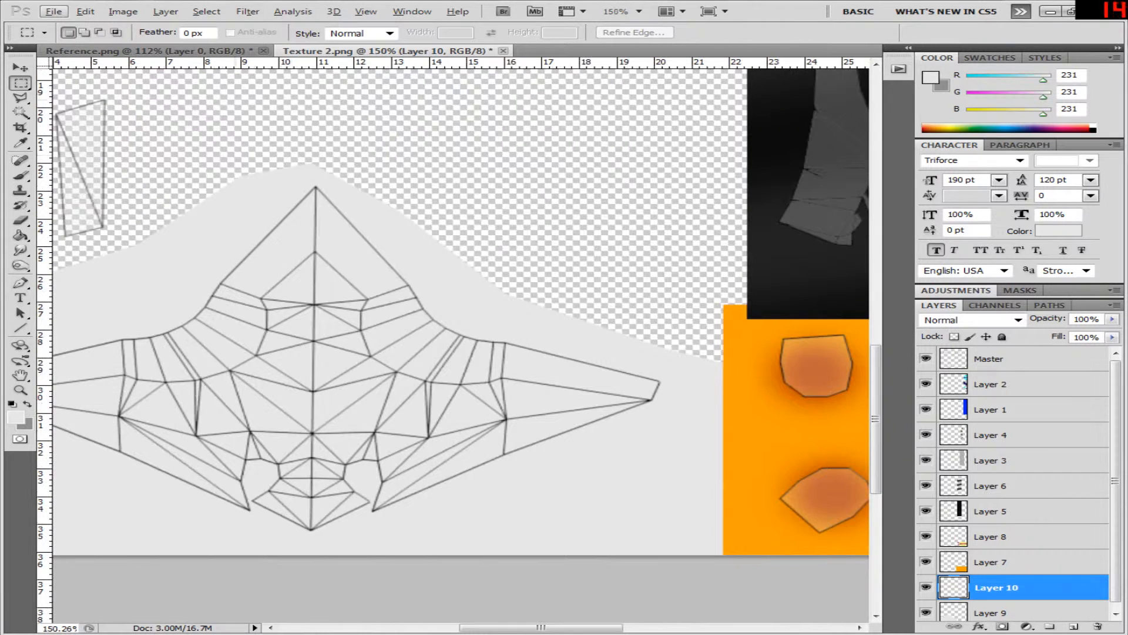
- Sample the mid grey (RGB 131, 131, 131) from the keyblade's teeth in Reference.png and return to Texture 2.png
{"action": "left_click", "coordinate": [207, 53]}
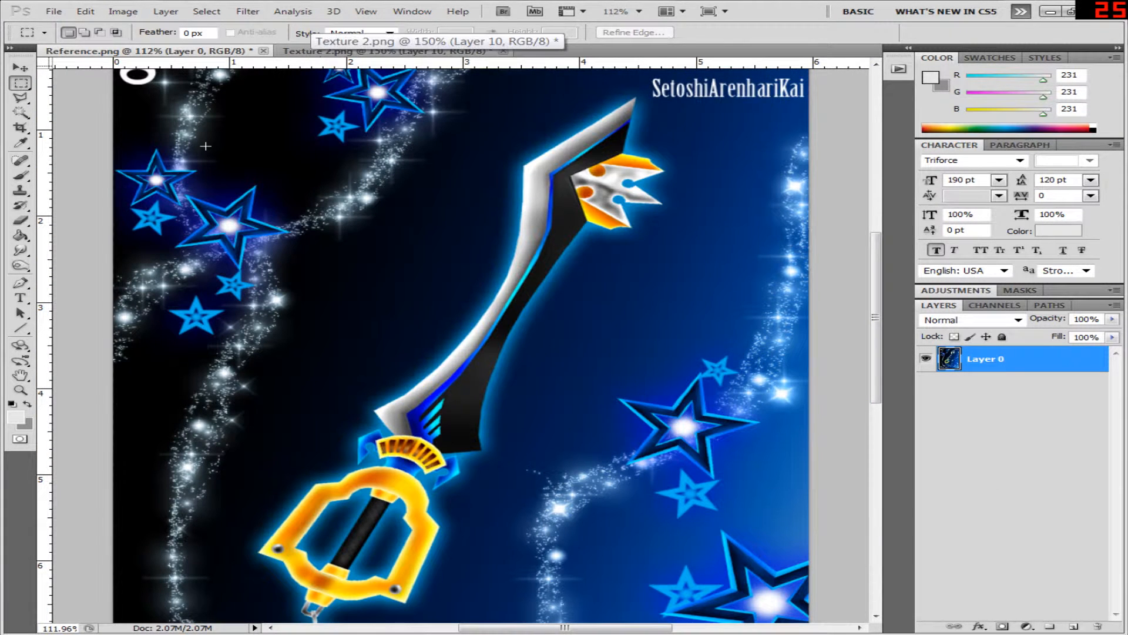
{"action": "left_click", "coordinate": [20, 142]}
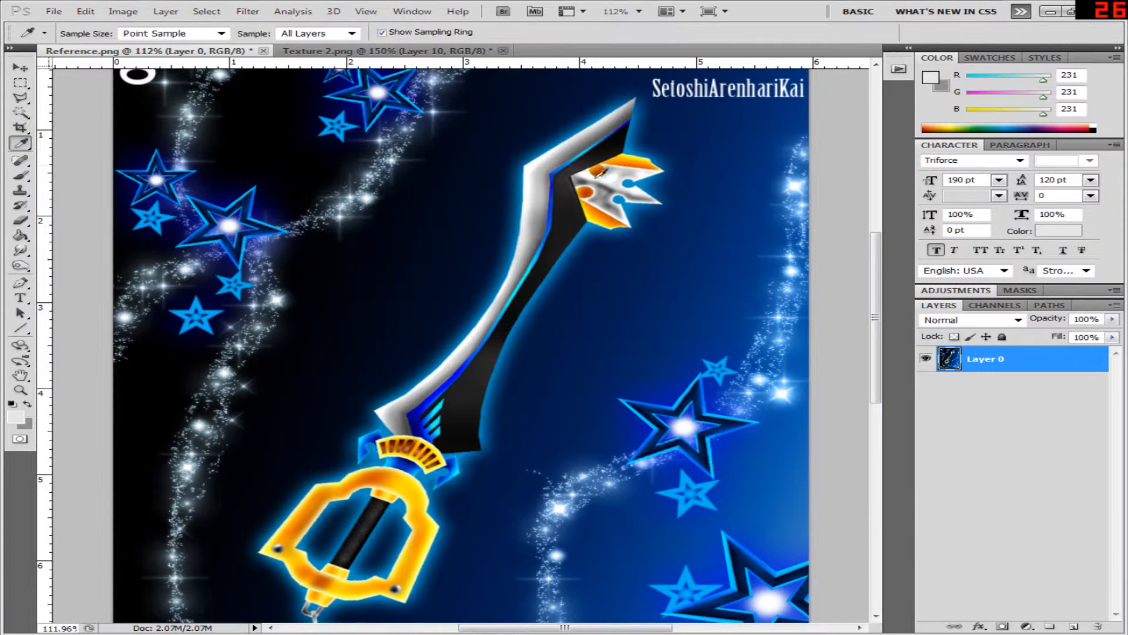
{"action": "left_click", "coordinate": [606, 194]}
{"action": "left_click", "coordinate": [337, 52]}
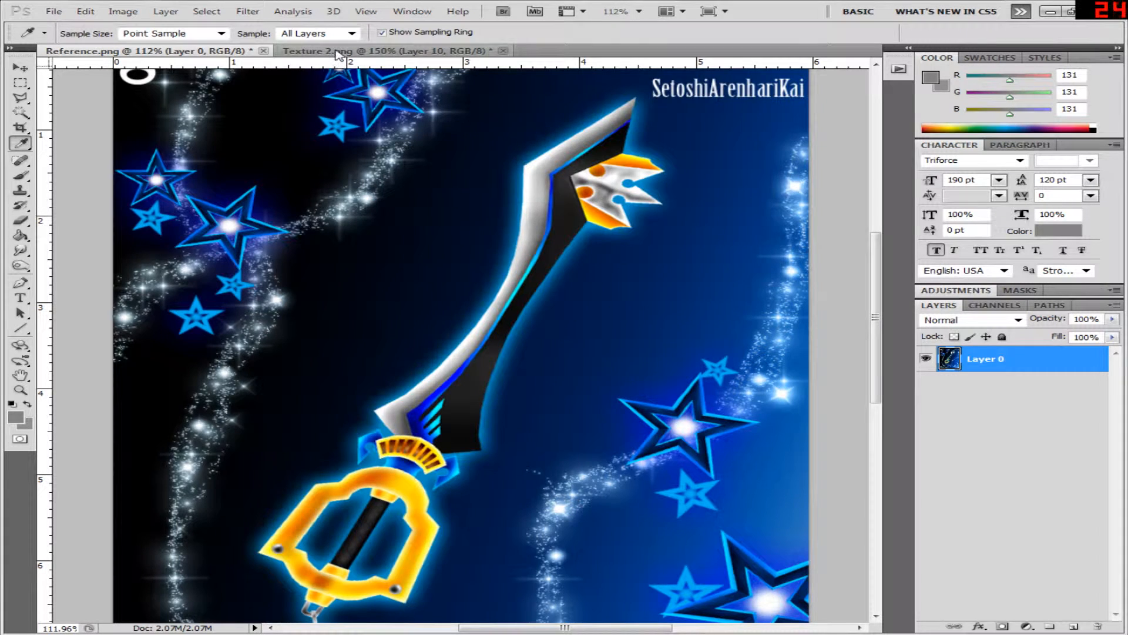
- Select the right half of the winged wireframe with the Polygonal Lasso, running the inner edge along its vertical centre line
{"action": "left_click", "coordinate": [21, 98]}
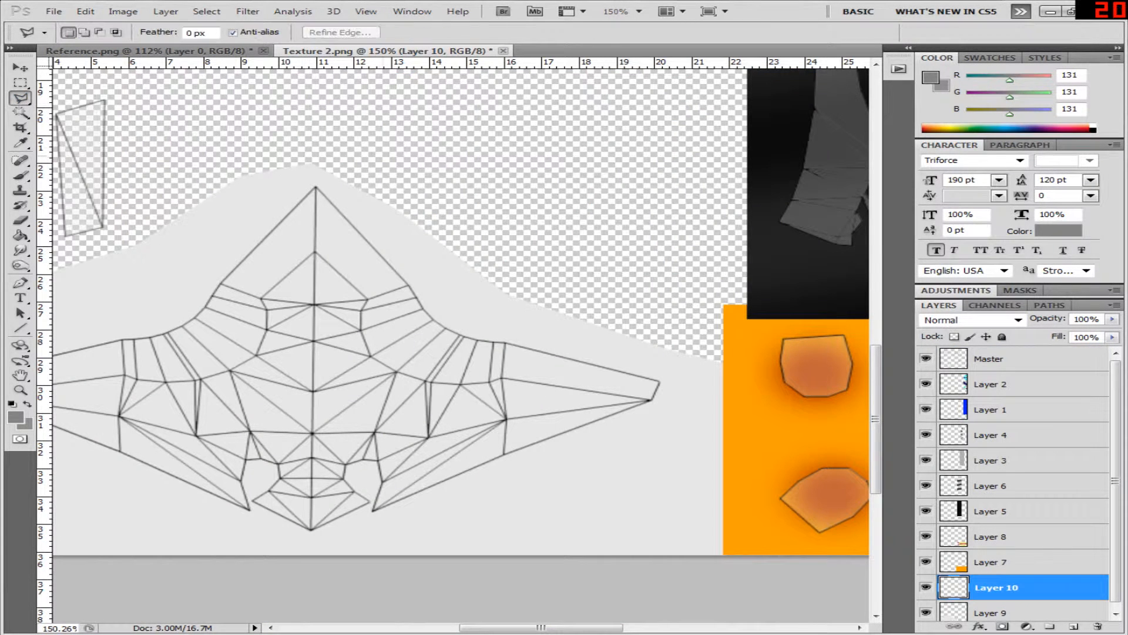
{"action": "left_click", "coordinate": [317, 188]}
{"action": "left_click", "coordinate": [313, 434]}
{"action": "left_click", "coordinate": [310, 545]}
{"action": "left_click", "coordinate": [423, 545]}
{"action": "left_click", "coordinate": [608, 506]}
{"action": "left_click", "coordinate": [673, 472]}
{"action": "left_click", "coordinate": [675, 367]}
{"action": "left_click", "coordinate": [558, 342]}
{"action": "left_click", "coordinate": [452, 305]}
{"action": "double_click", "coordinate": [387, 229]}
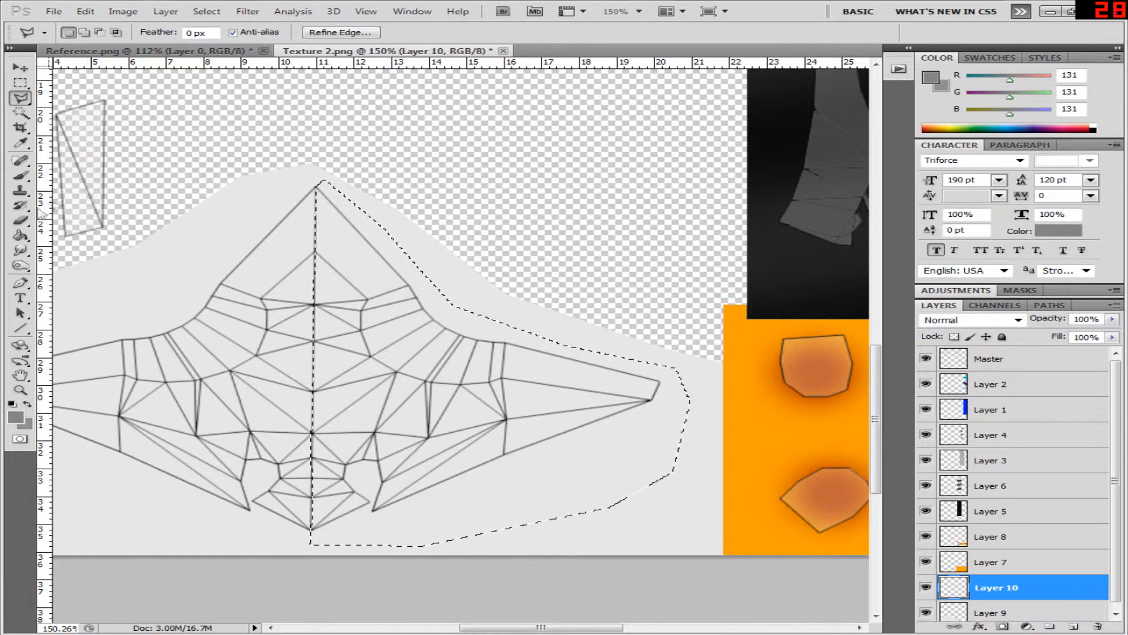
- Set the soft brush to 145 px and paint mid-grey shading down the centre line inside the right-half selection
{"action": "left_click", "coordinate": [21, 175]}
{"action": "right_click", "coordinate": [351, 286]}
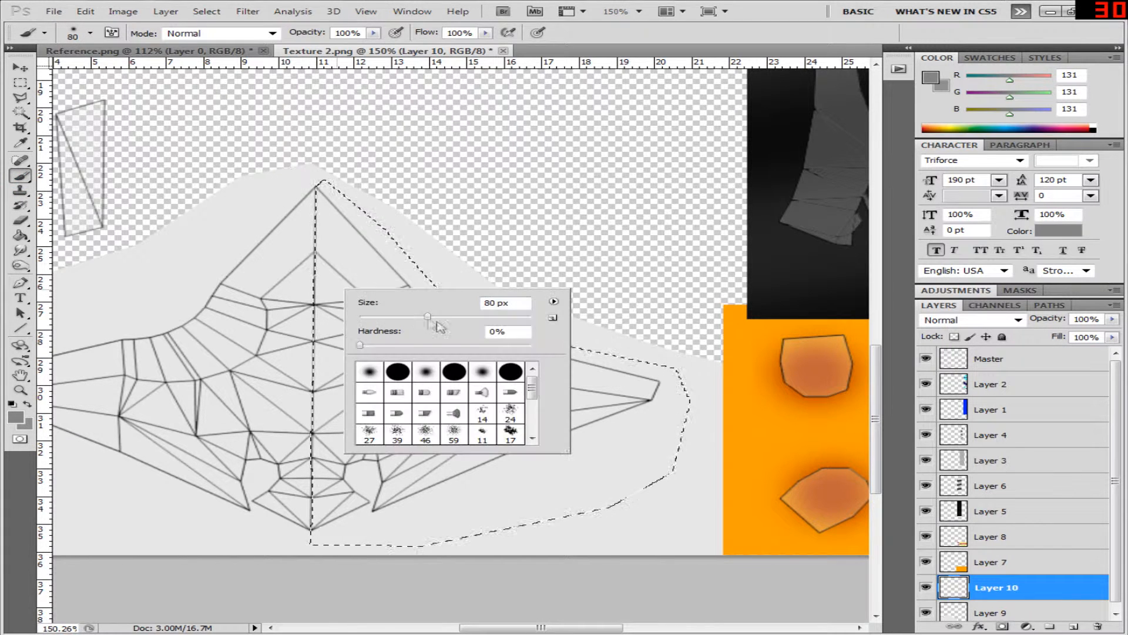
{"action": "double_click", "coordinate": [479, 305]}
{"action": "type", "text": "145"}
{"action": "key", "text": "Return"}
{"action": "mouse_move", "coordinate": [302, 177]}
{"action": "left_mouse_down"}
{"action": "mouse_move", "coordinate": [277, 541]}
{"action": "mouse_move", "coordinate": [291, 591]}
{"action": "mouse_move", "coordinate": [298, 543]}
{"action": "left_mouse_up"}
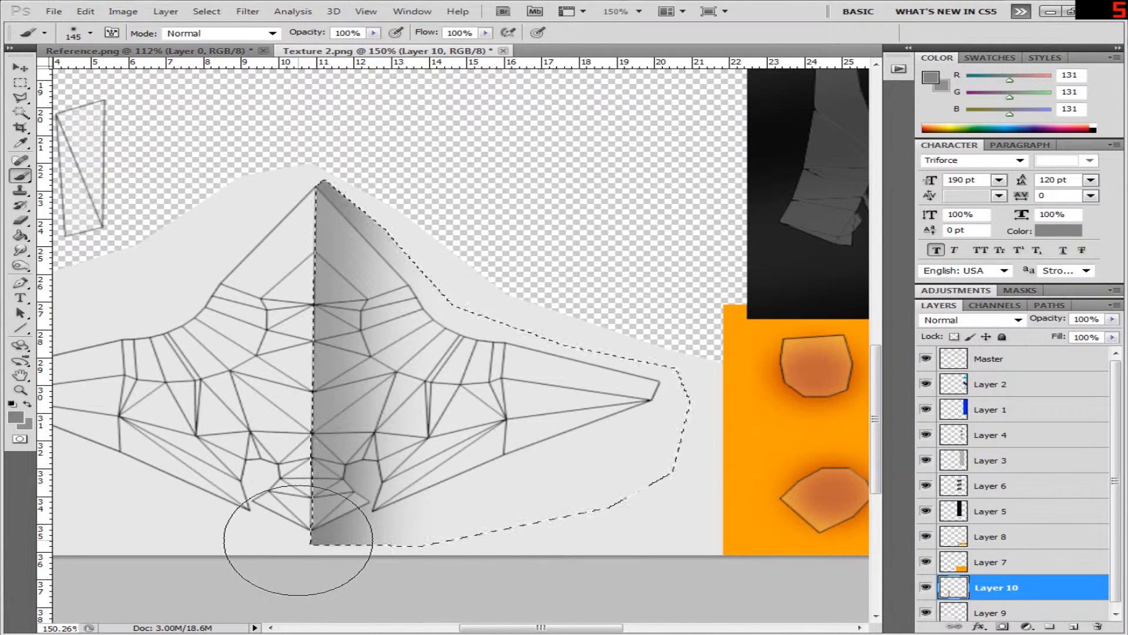
- Select the left half of the winged wireframe with the Polygonal Lasso, ending at the vertical centre line
{"action": "left_click_drag", "start_coordinate": [517, 627], "coordinate": [474, 627]}
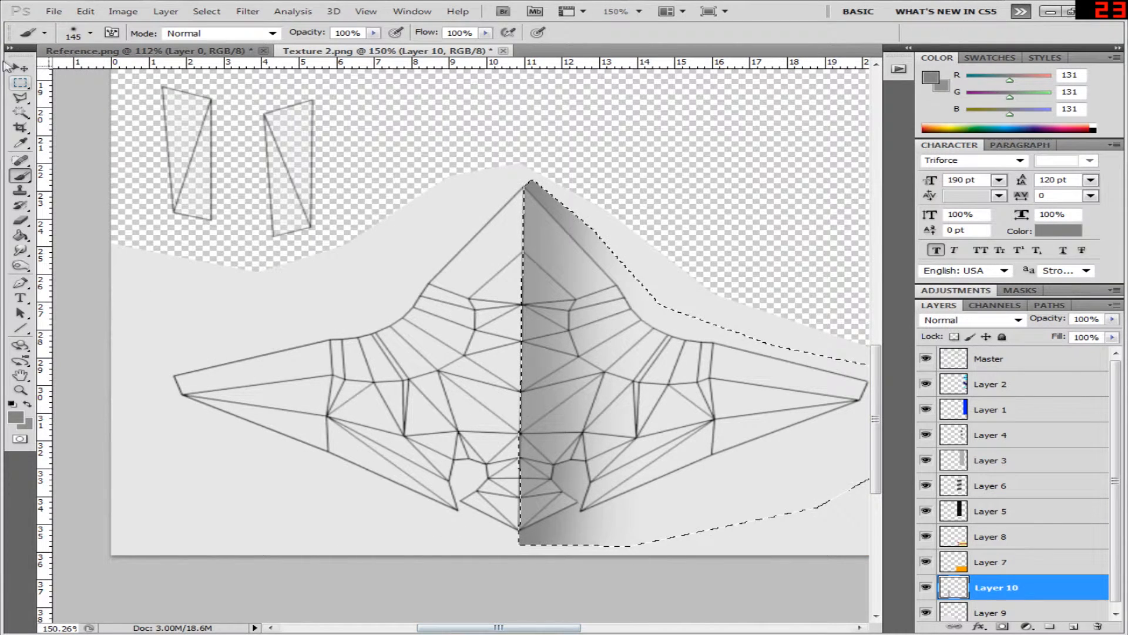
{"action": "left_click", "coordinate": [21, 97]}
{"action": "left_click", "coordinate": [486, 189]}
{"action": "left_click", "coordinate": [313, 292]}
{"action": "left_click", "coordinate": [171, 328]}
{"action": "left_click", "coordinate": [118, 399]}
{"action": "left_click", "coordinate": [186, 471]}
{"action": "left_click", "coordinate": [306, 500]}
{"action": "left_click", "coordinate": [452, 525]}
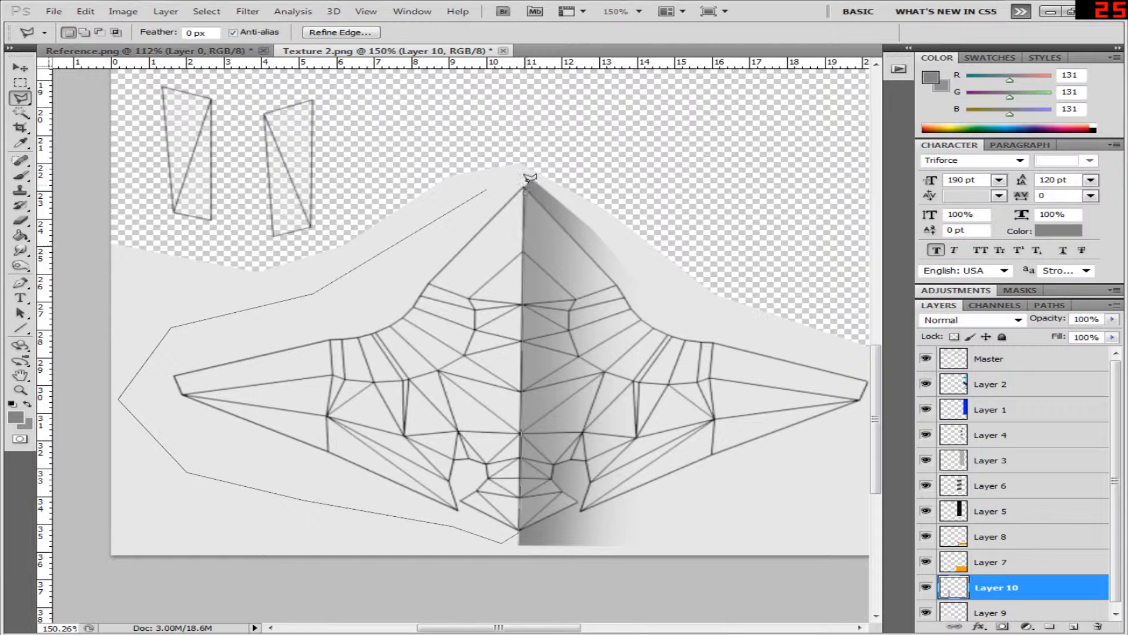
{"action": "double_click", "coordinate": [499, 176]}
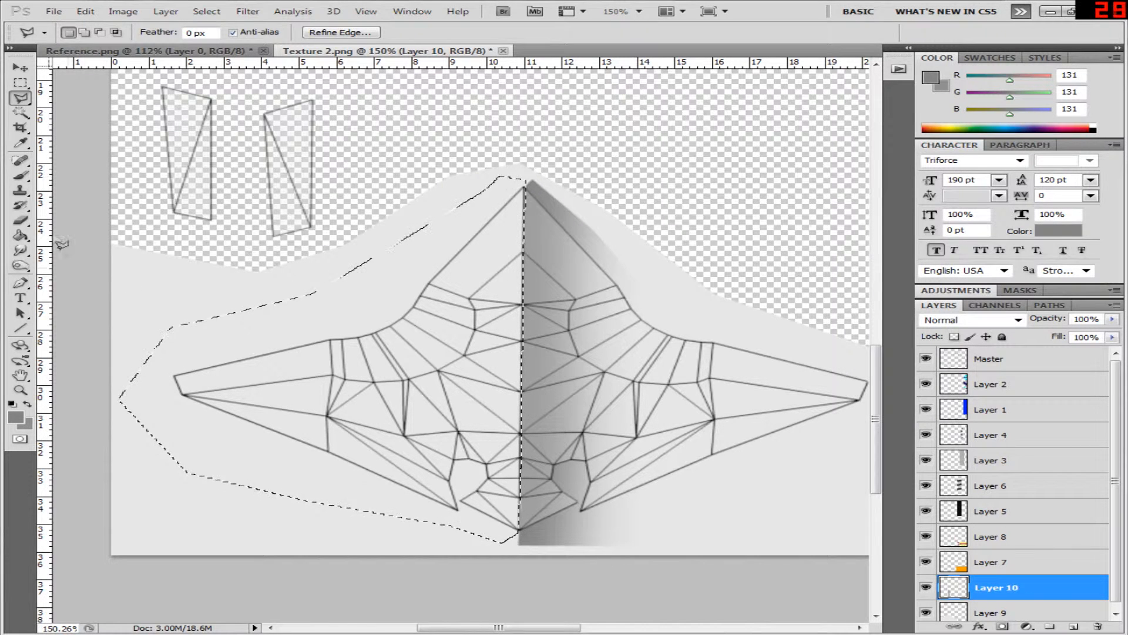
- Brush mid grey over the outer left wing inside the selection, then deselect
{"action": "left_click", "coordinate": [20, 175]}
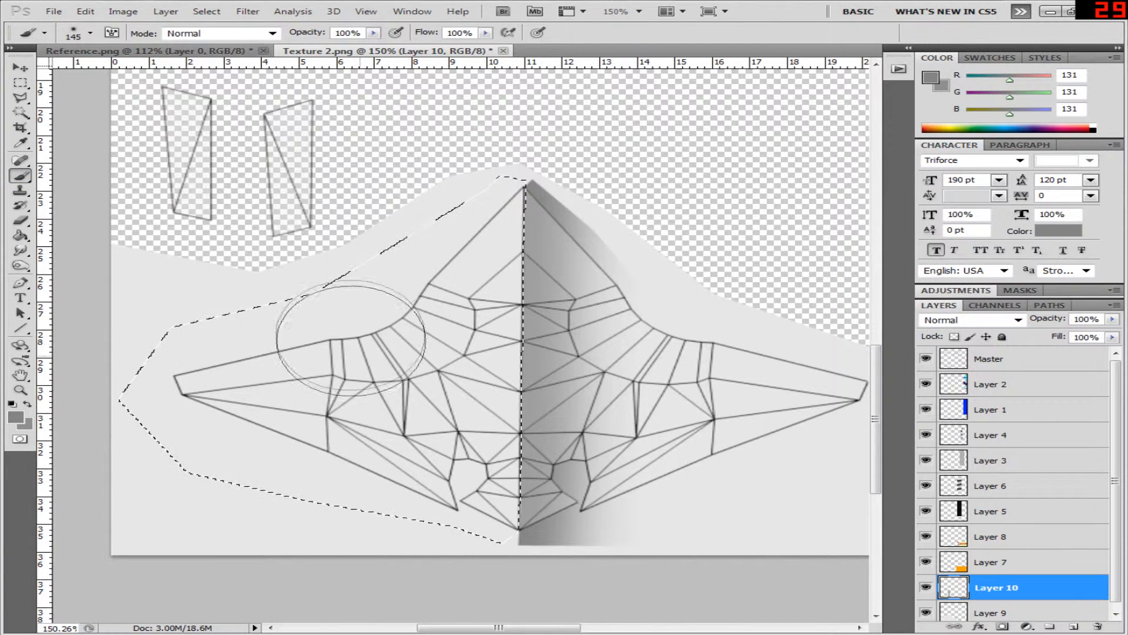
{"action": "mouse_move", "coordinate": [304, 389]}
{"action": "left_mouse_down"}
{"action": "mouse_move", "coordinate": [176, 479]}
{"action": "mouse_move", "coordinate": [164, 341]}
{"action": "mouse_move", "coordinate": [189, 302]}
{"action": "mouse_move", "coordinate": [202, 331]}
{"action": "left_mouse_up"}
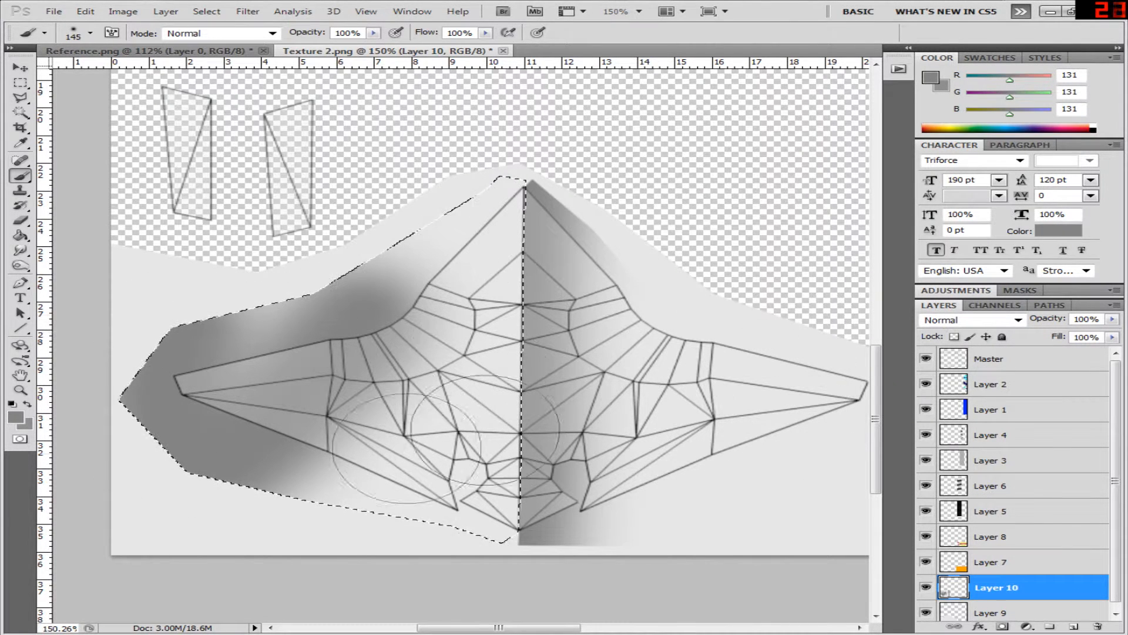
{"action": "left_click", "coordinate": [21, 83]}
{"action": "key", "text": "ctrl+d"}
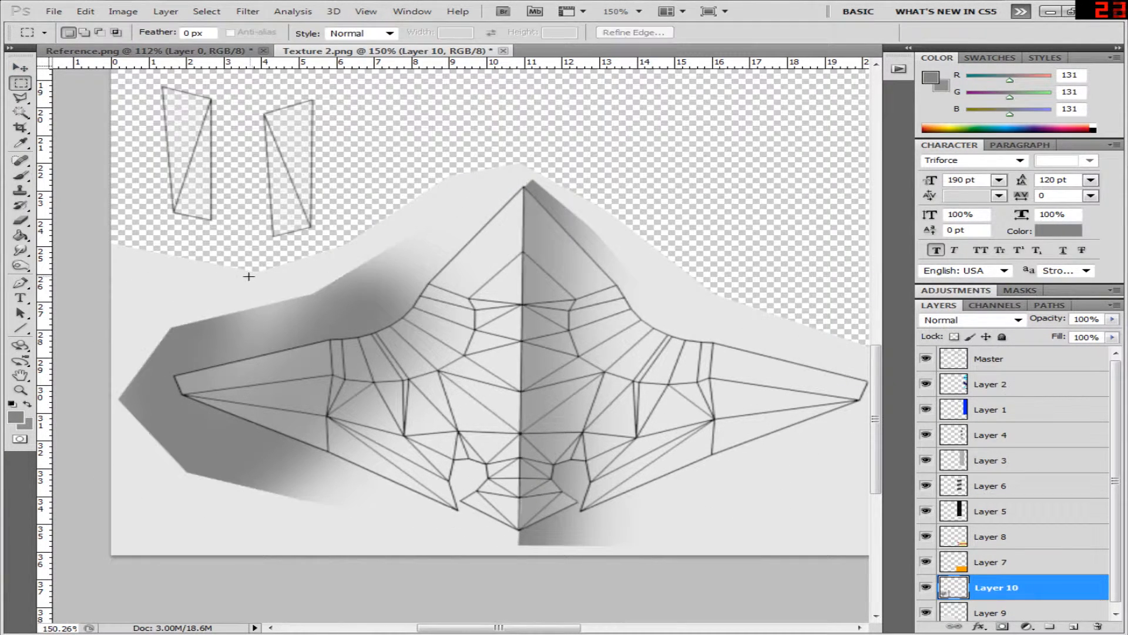
- Add a new layer to Texture 2.png and move it down to the bottom of the layer stack
{"action": "scroll", "coordinate": [271, 277], "scroll_direction": "up", "scroll_amount": 6}
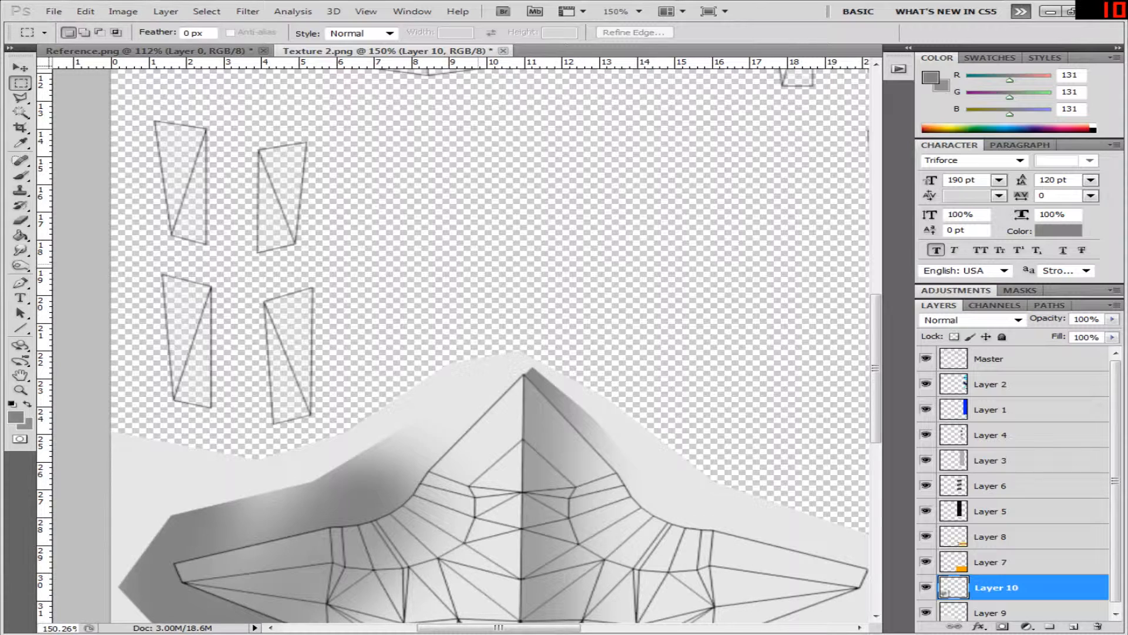
{"action": "scroll", "coordinate": [477, 267], "scroll_direction": "down", "scroll_amount": 3}
{"action": "scroll", "coordinate": [477, 266], "scroll_direction": "up", "scroll_amount": 4}
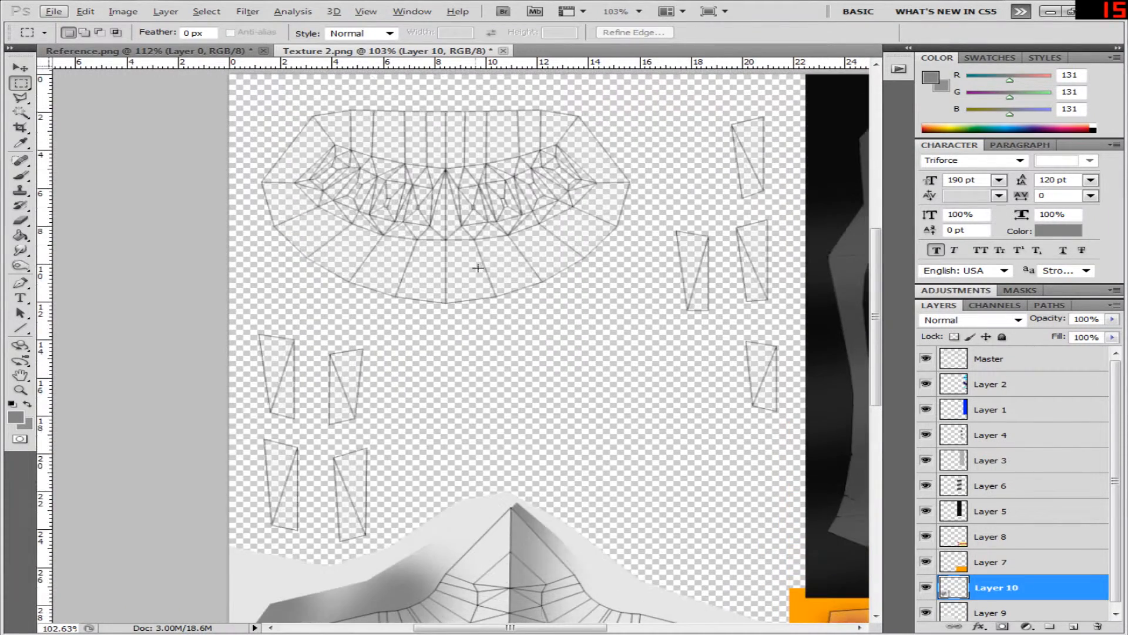
{"action": "left_click_drag", "start_coordinate": [511, 627], "coordinate": [537, 623]}
{"action": "scroll", "coordinate": [554, 416], "scroll_direction": "up", "scroll_amount": 1}
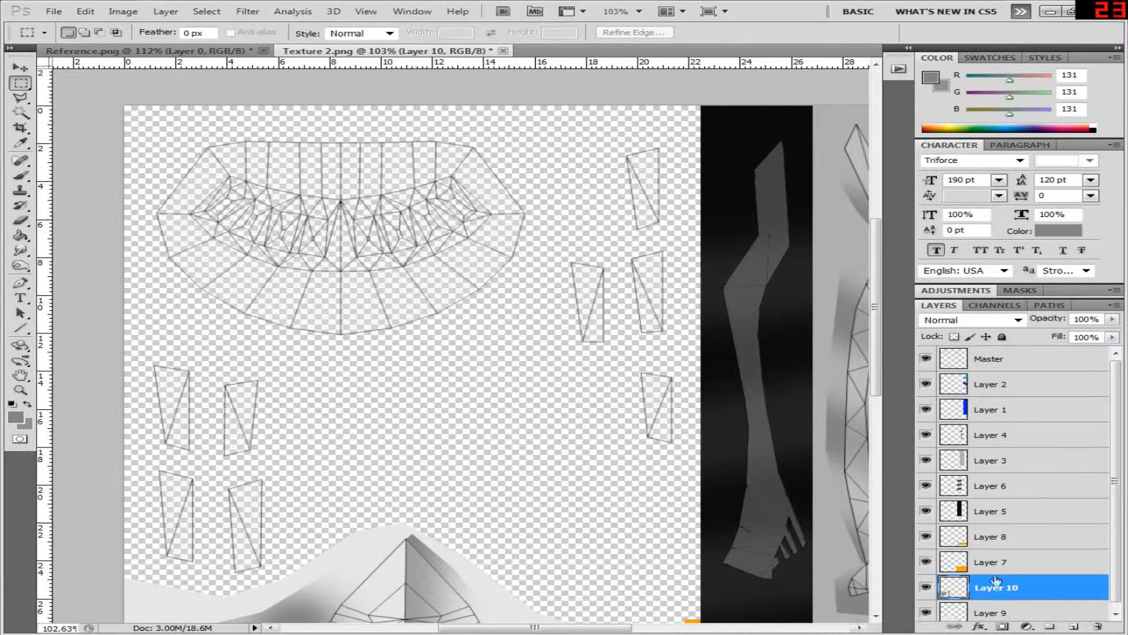
{"action": "scroll", "coordinate": [1074, 608], "scroll_direction": "down", "scroll_amount": 1}
{"action": "left_click", "coordinate": [1077, 628]}
{"action": "left_click_drag", "start_coordinate": [1000, 557], "coordinate": [992, 617]}
- In Reference.png, sample yellow from the fan-shaped guard's rim as background colour and an orange-brown from between its slots as foreground colour
{"action": "left_click", "coordinate": [147, 50]}
{"action": "scroll", "coordinate": [435, 459], "scroll_direction": "down", "scroll_amount": 1}
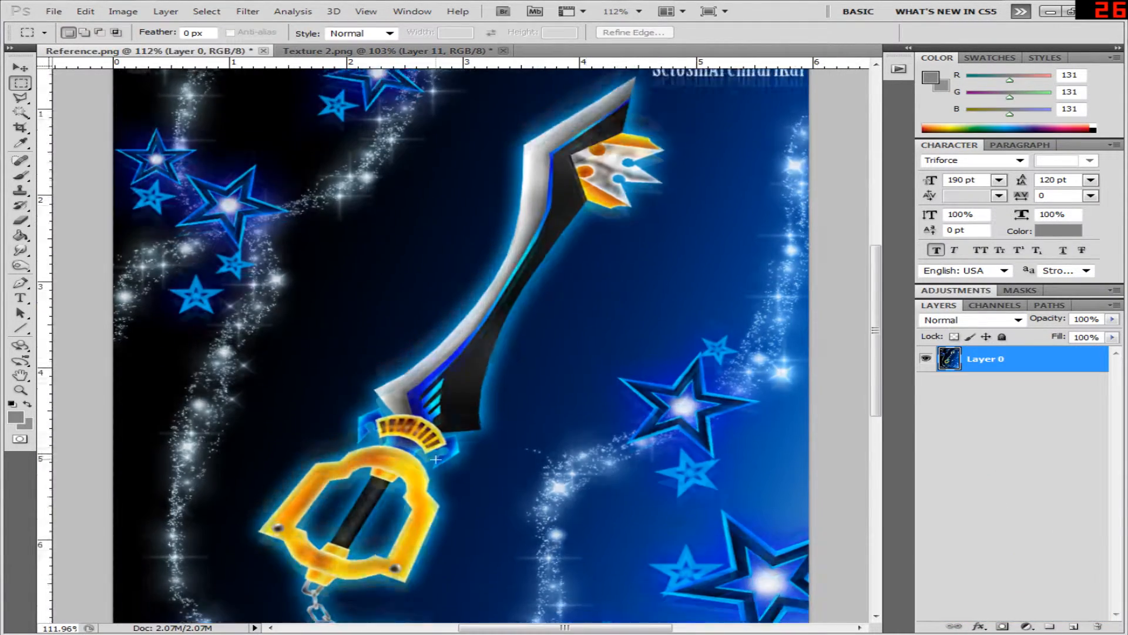
{"action": "scroll", "coordinate": [436, 459], "scroll_direction": "down", "scroll_amount": 2}
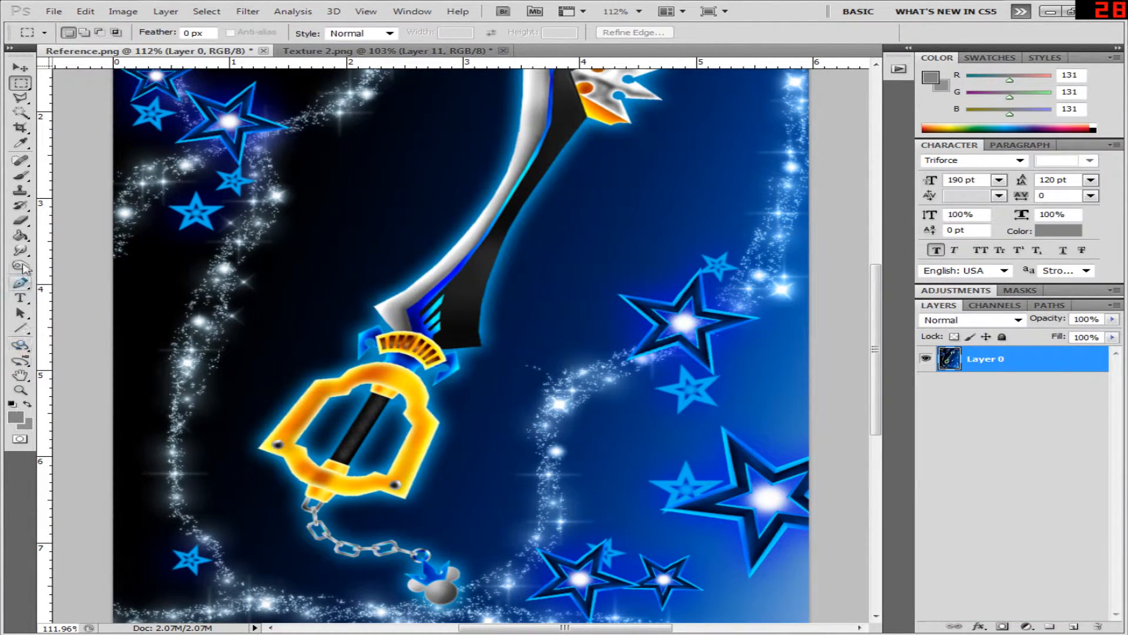
{"action": "left_click", "coordinate": [20, 235]}
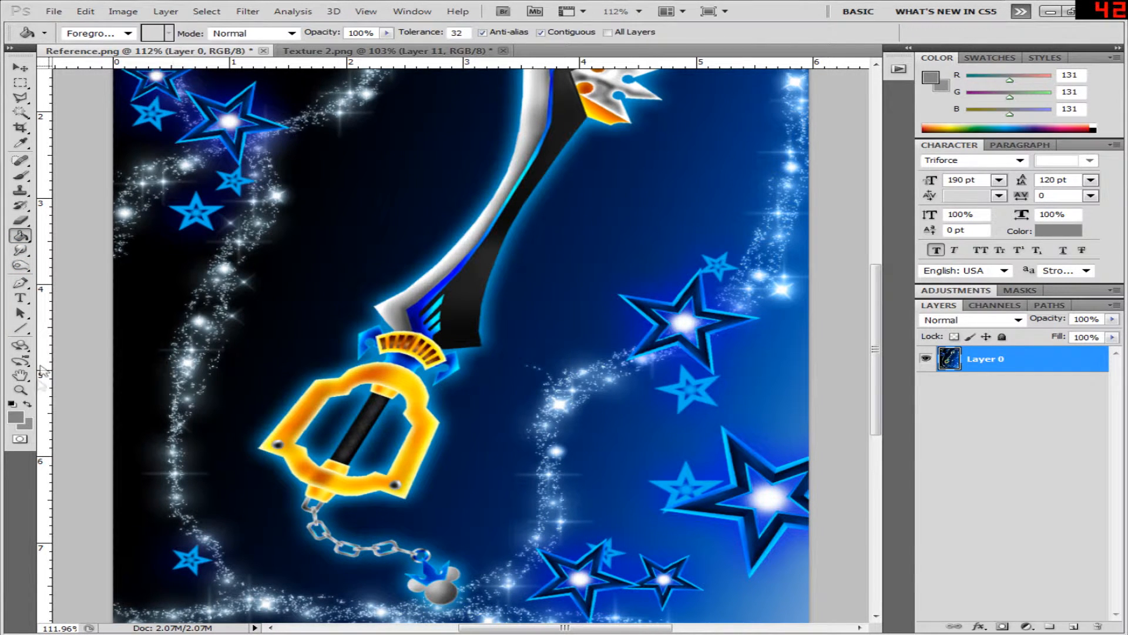
{"action": "left_click", "coordinate": [20, 390]}
{"action": "left_click", "coordinate": [435, 350]}
{"action": "left_click", "coordinate": [392, 354]}
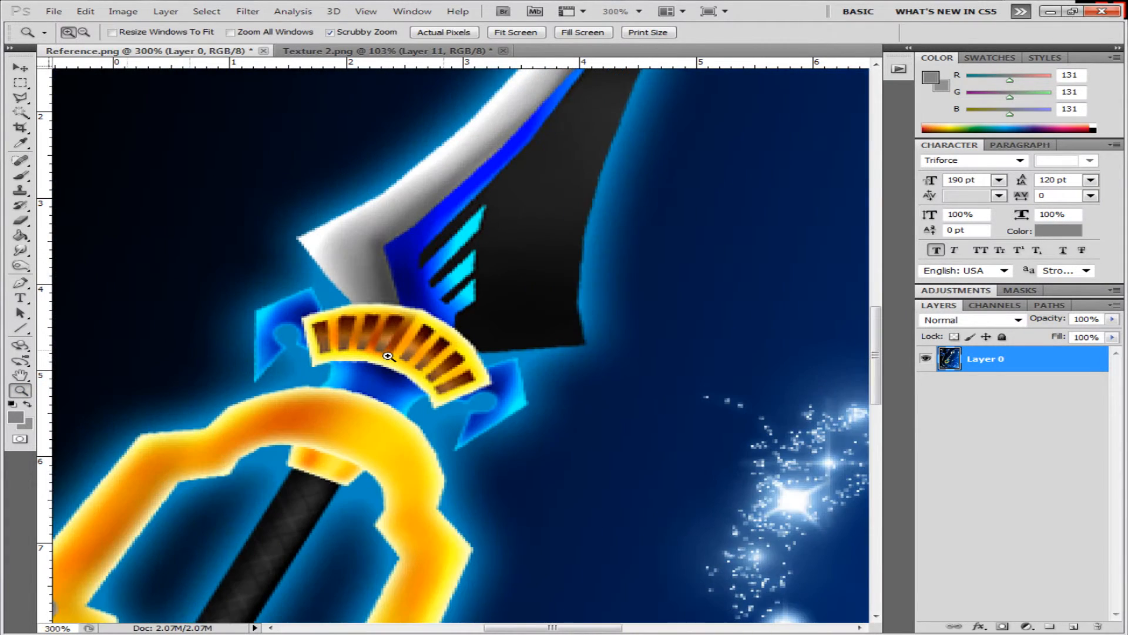
{"action": "left_click", "coordinate": [374, 358]}
{"action": "key", "text": "i"}
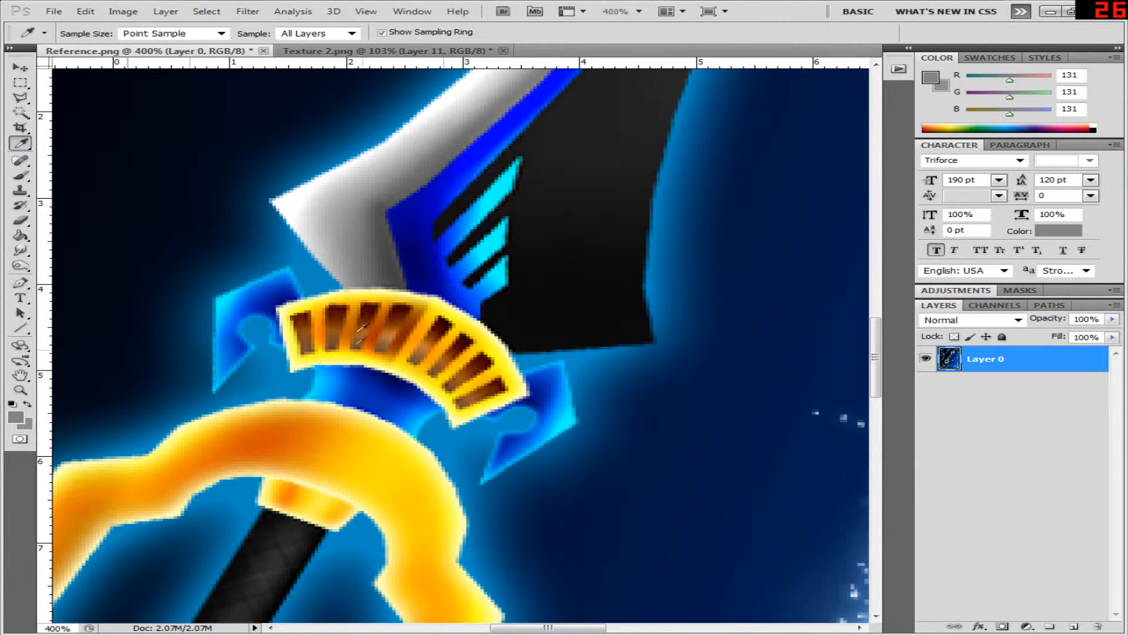
{"action": "left_click", "coordinate": [399, 364]}
{"action": "left_click", "coordinate": [27, 404]}
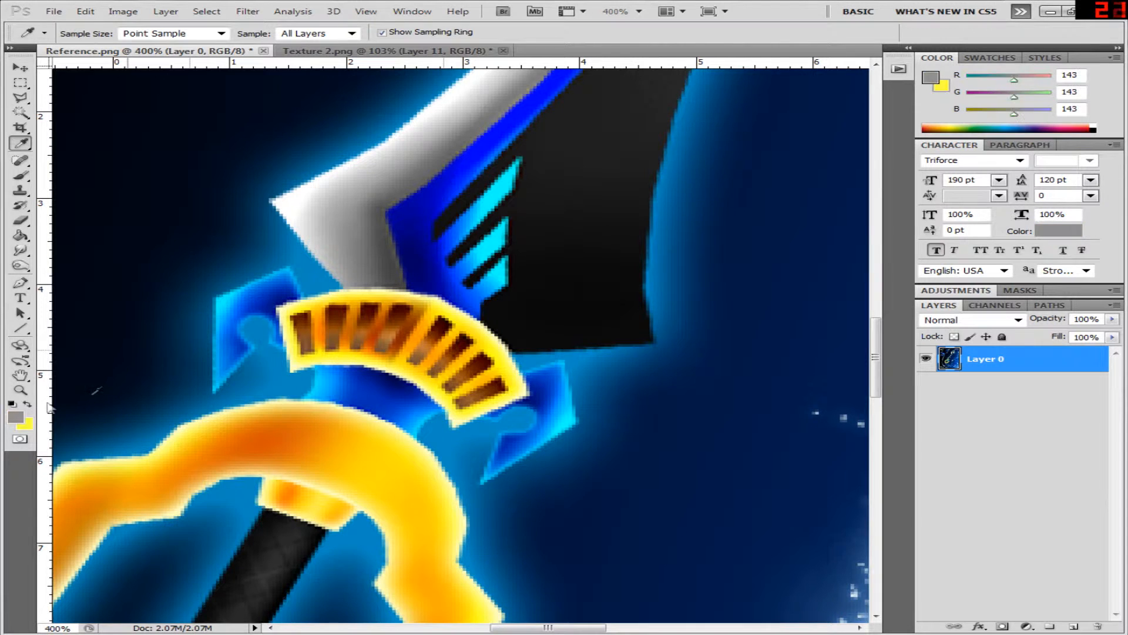
{"action": "left_click", "coordinate": [316, 318]}
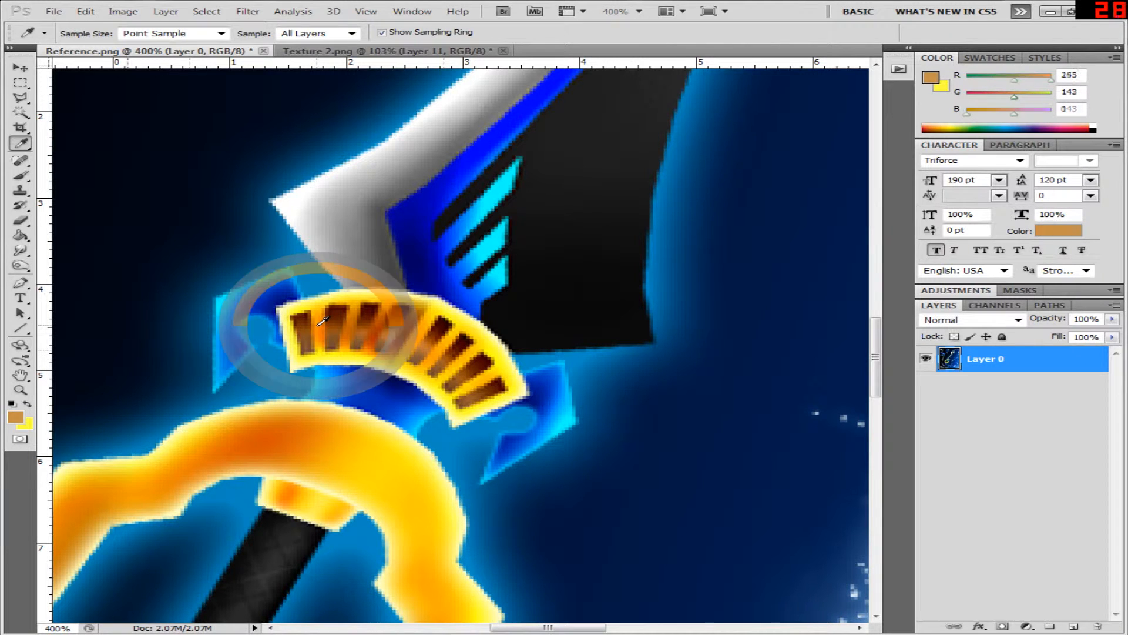
- In Texture 2.png, marquee-select the area around the fan-shaped wireframe, fill it with the sampled yellow, and restore orange as foreground colour
{"action": "left_click", "coordinate": [362, 52]}
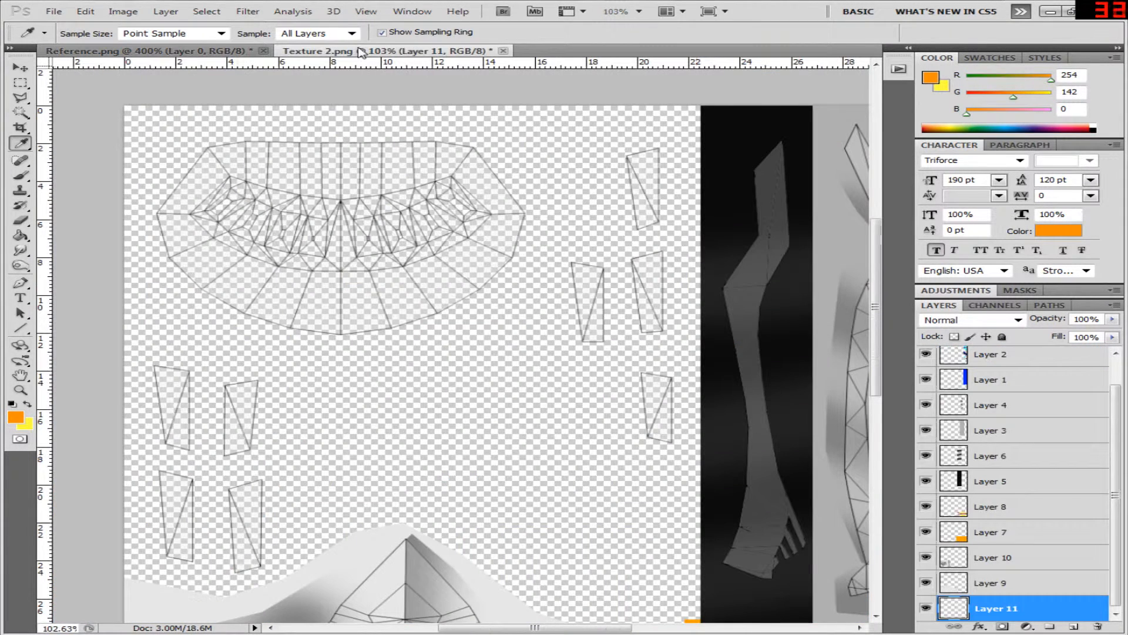
{"action": "left_click", "coordinate": [21, 83]}
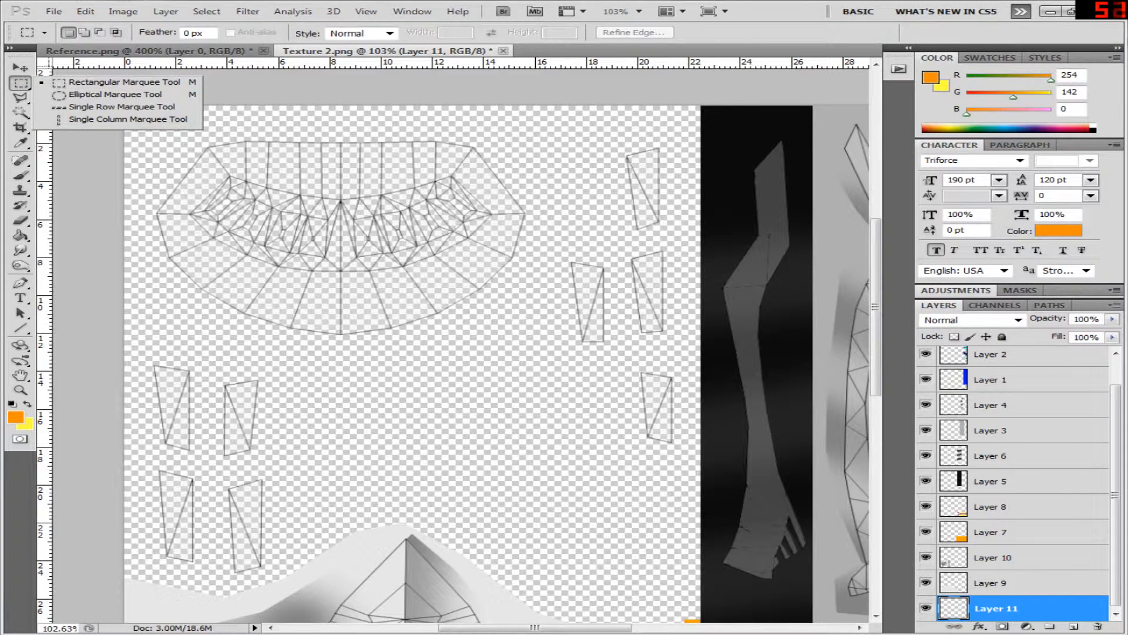
{"action": "left_click", "coordinate": [287, 127]}
{"action": "left_click_drag", "start_coordinate": [309, 218], "coordinate": [542, 344]}
{"action": "left_click", "coordinate": [20, 235]}
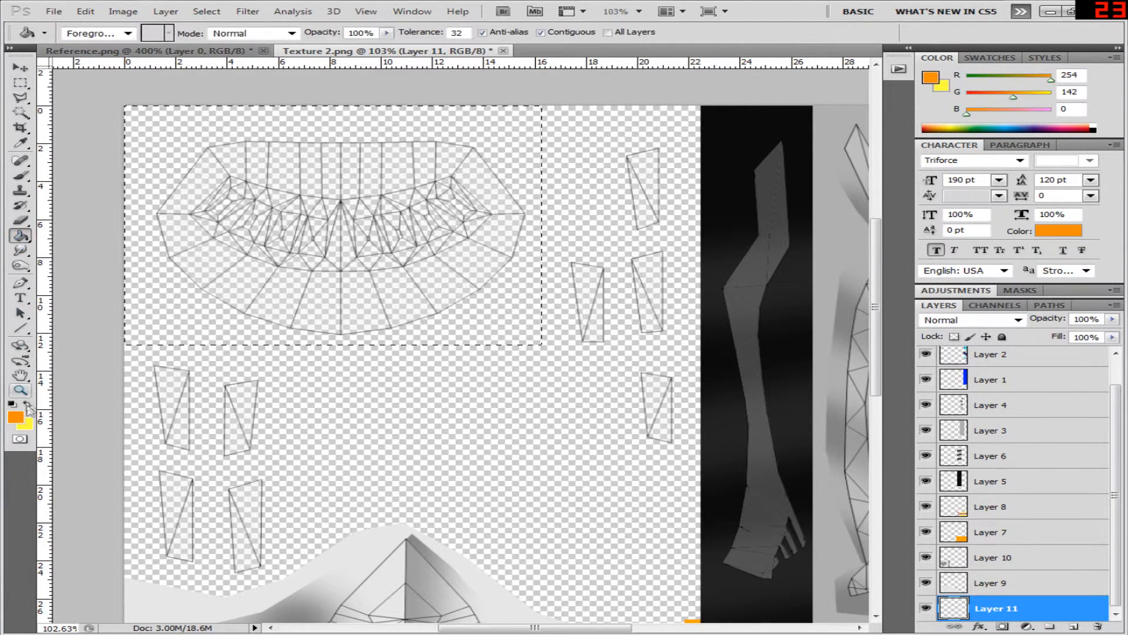
{"action": "left_click", "coordinate": [27, 403]}
{"action": "left_click", "coordinate": [154, 301]}
{"action": "left_click", "coordinate": [27, 404]}
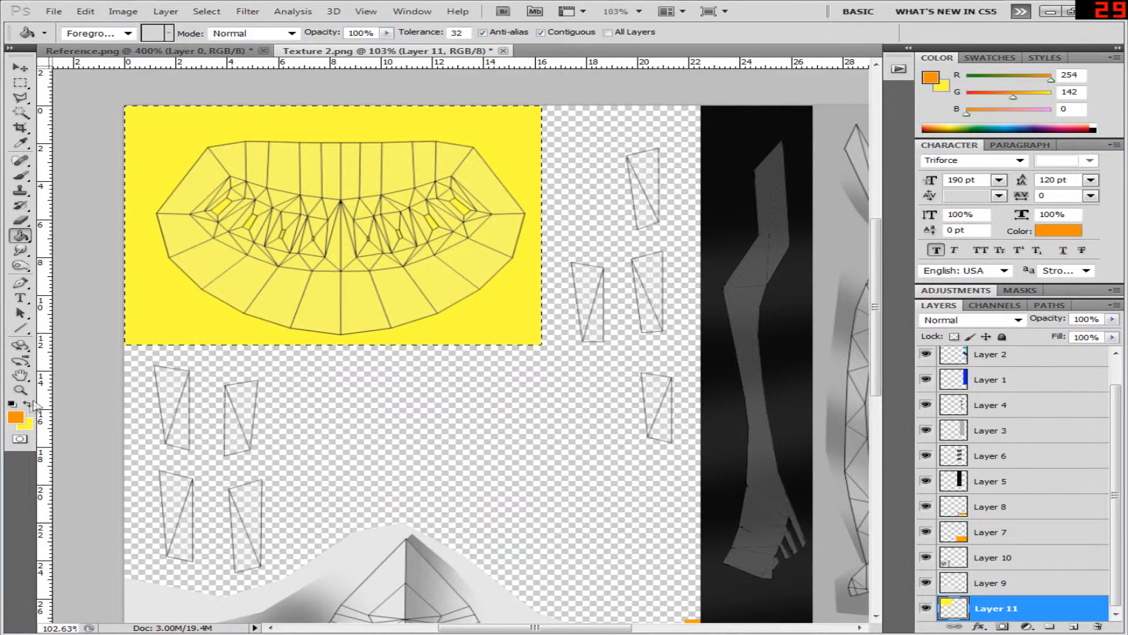
- Set up the Brush at a size of 94 px for painting the fan-shaped wireframe
{"action": "left_click", "coordinate": [21, 176]}
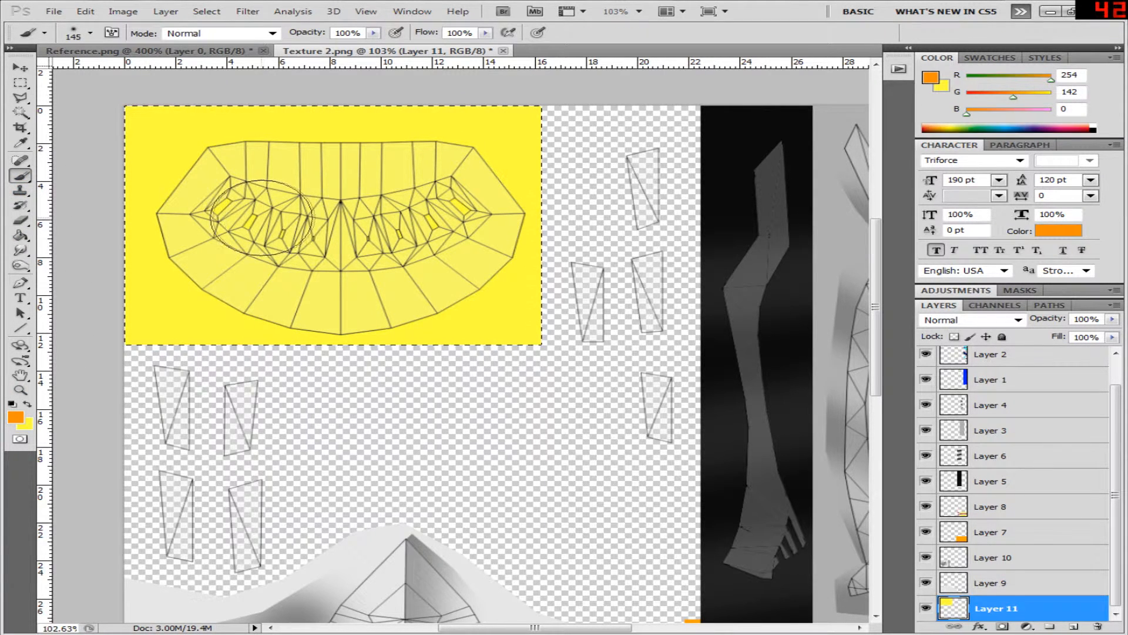
{"action": "right_click", "coordinate": [320, 245]}
{"action": "double_click", "coordinate": [473, 257]}
{"action": "type", "text": "94"}
{"action": "key", "text": "Return"}
{"action": "left_click", "coordinate": [20, 390]}
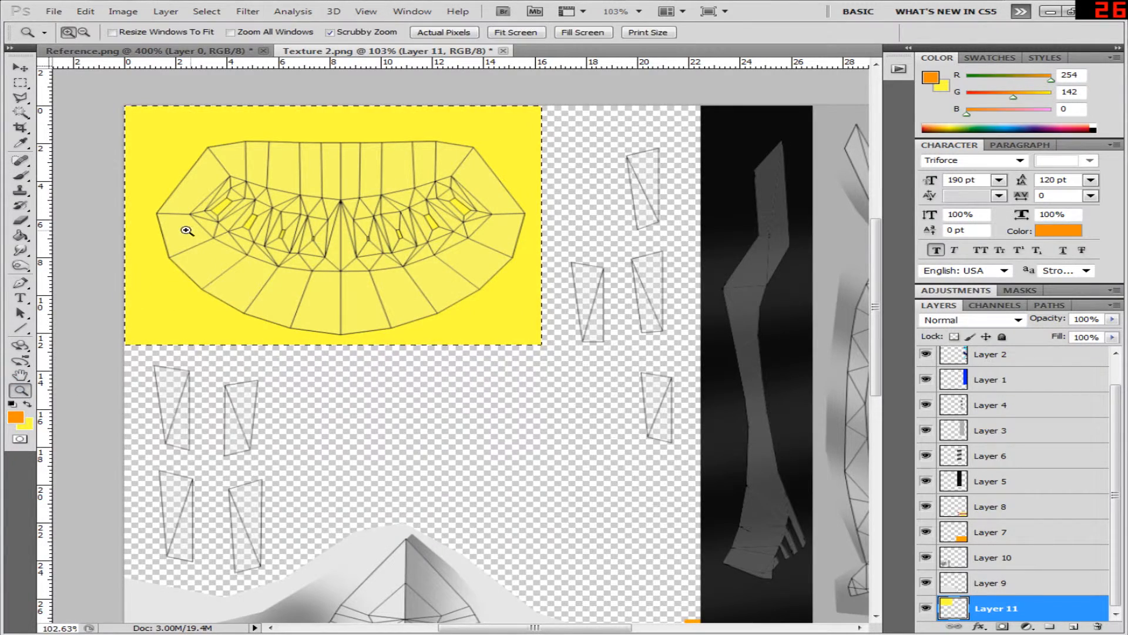
{"action": "left_click", "coordinate": [184, 229]}
{"action": "left_click", "coordinate": [20, 175]}
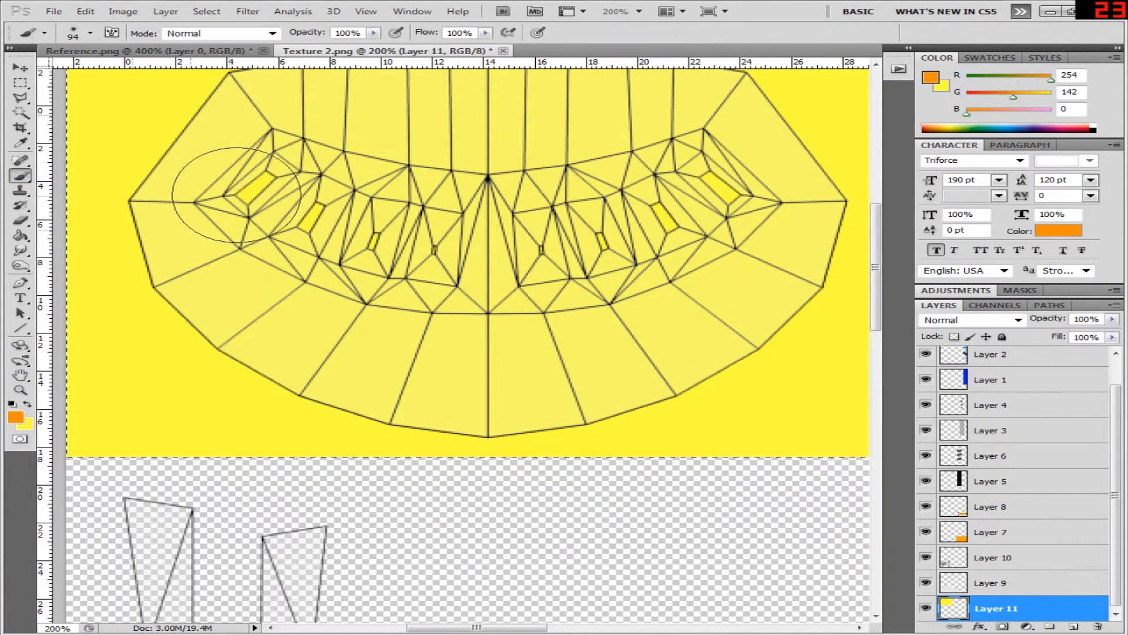
{"action": "left_click", "coordinate": [290, 202]}
{"action": "left_click_drag", "start_coordinate": [312, 211], "coordinate": [362, 232]}
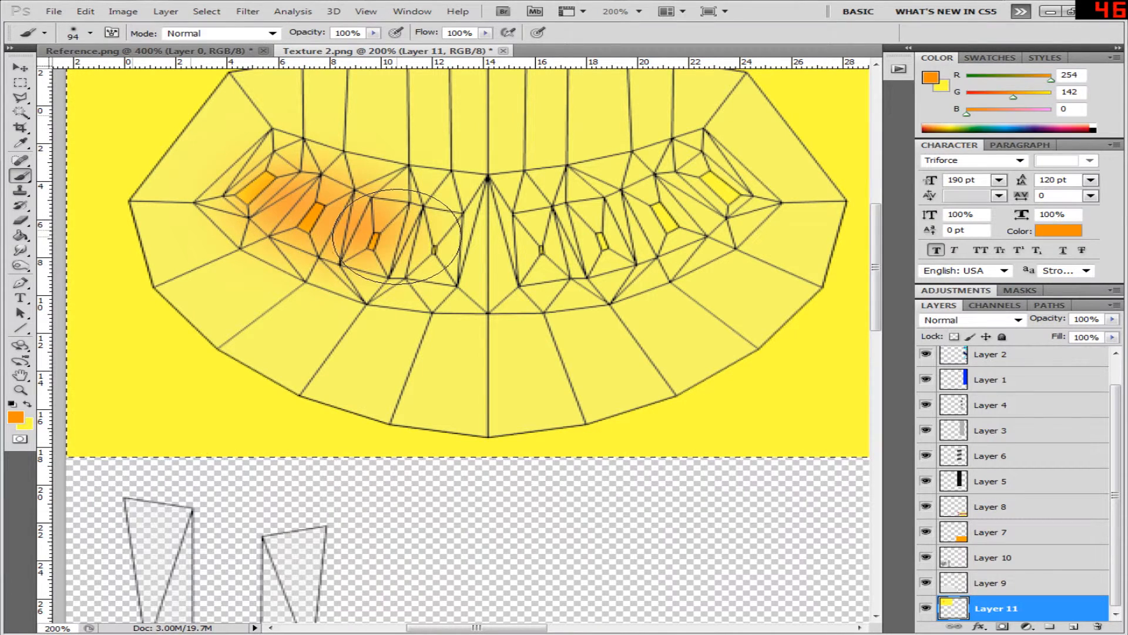
{"action": "key", "text": "ctrl+alt+z"}
{"action": "key", "text": "ctrl+alt+z"}
{"action": "key", "text": "ctrl+alt+z"}
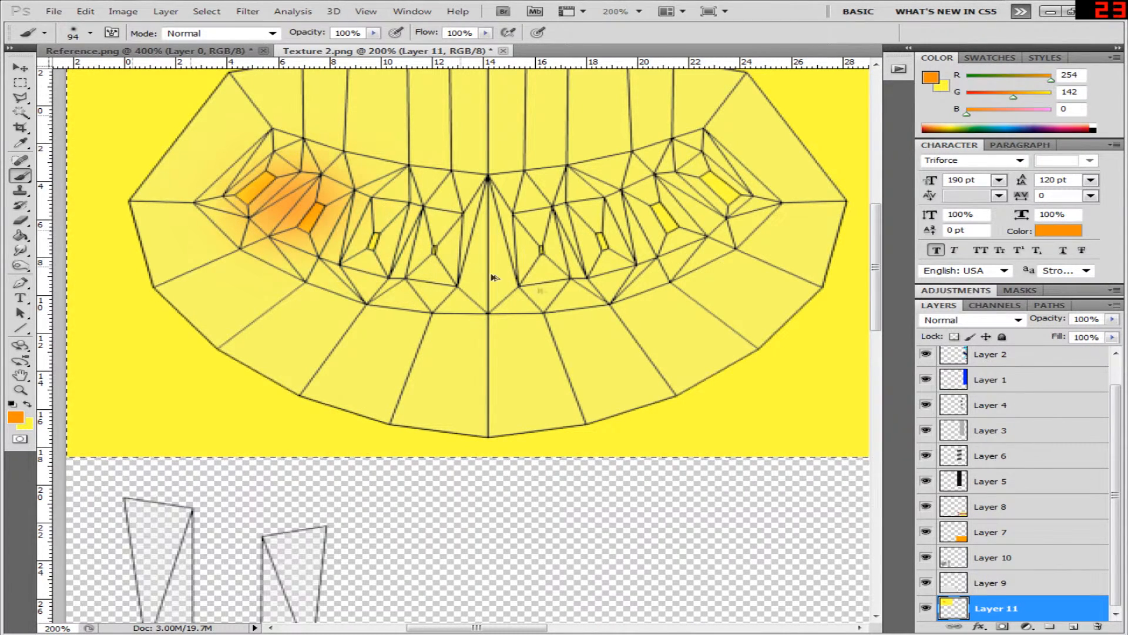
- Add a new layer and brush orange along the curved row of slots across the fan-shaped wireframe
{"action": "left_click", "coordinate": [1070, 627]}
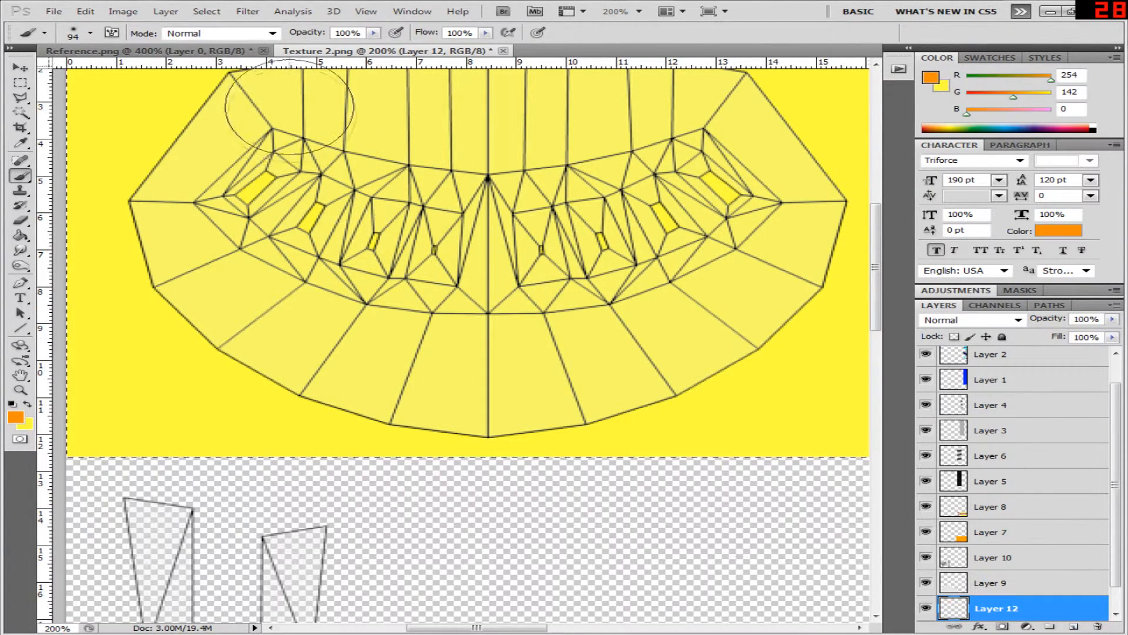
{"action": "left_click", "coordinate": [282, 201]}
{"action": "mouse_move", "coordinate": [282, 201]}
{"action": "left_mouse_down"}
{"action": "mouse_move", "coordinate": [479, 256]}
{"action": "mouse_move", "coordinate": [566, 252]}
{"action": "mouse_move", "coordinate": [683, 203]}
{"action": "mouse_move", "coordinate": [570, 237]}
{"action": "left_mouse_up"}
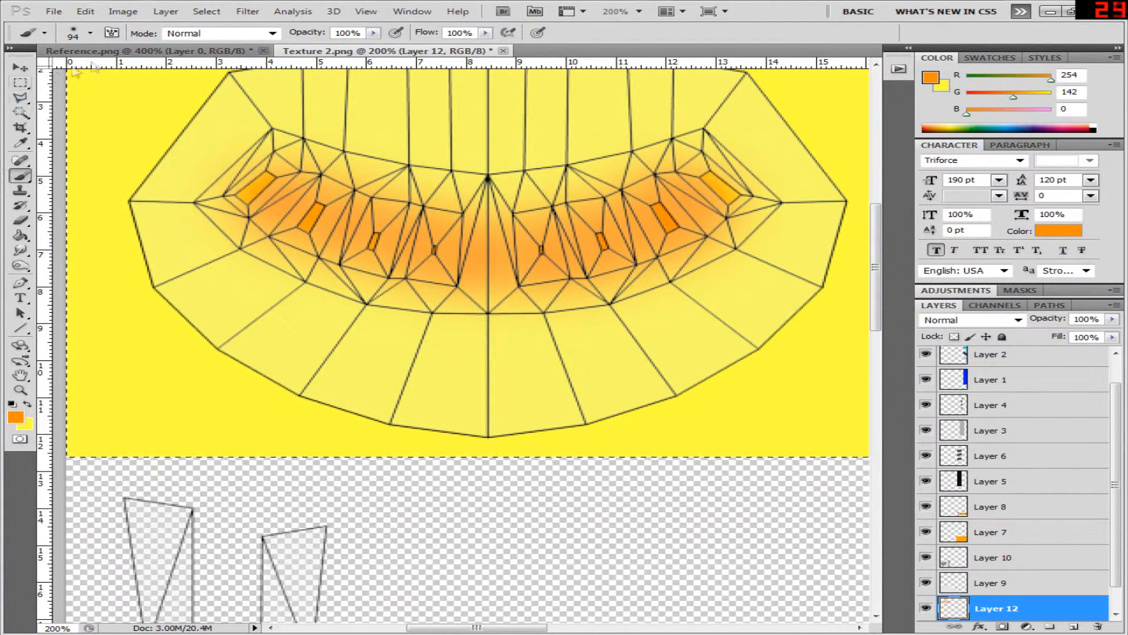
- Sample the pale yellow edge of the fan-shaped guard in Reference.png as foreground colour and return to Texture 2.png
{"action": "left_click", "coordinate": [110, 52]}
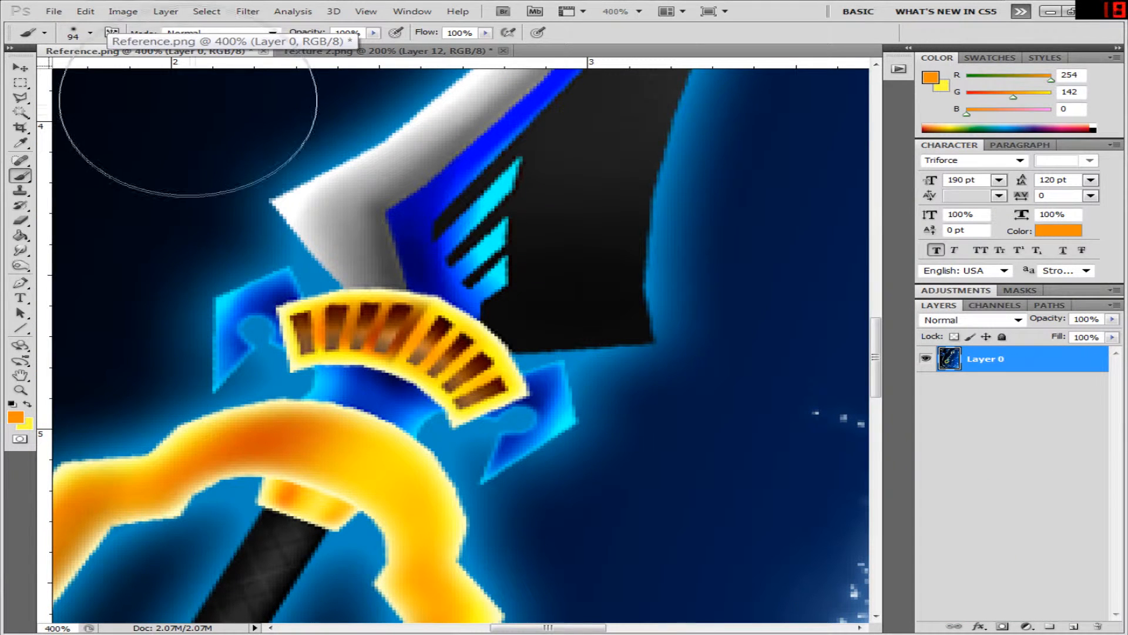
{"action": "left_click", "coordinate": [22, 143]}
{"action": "left_click", "coordinate": [291, 357]}
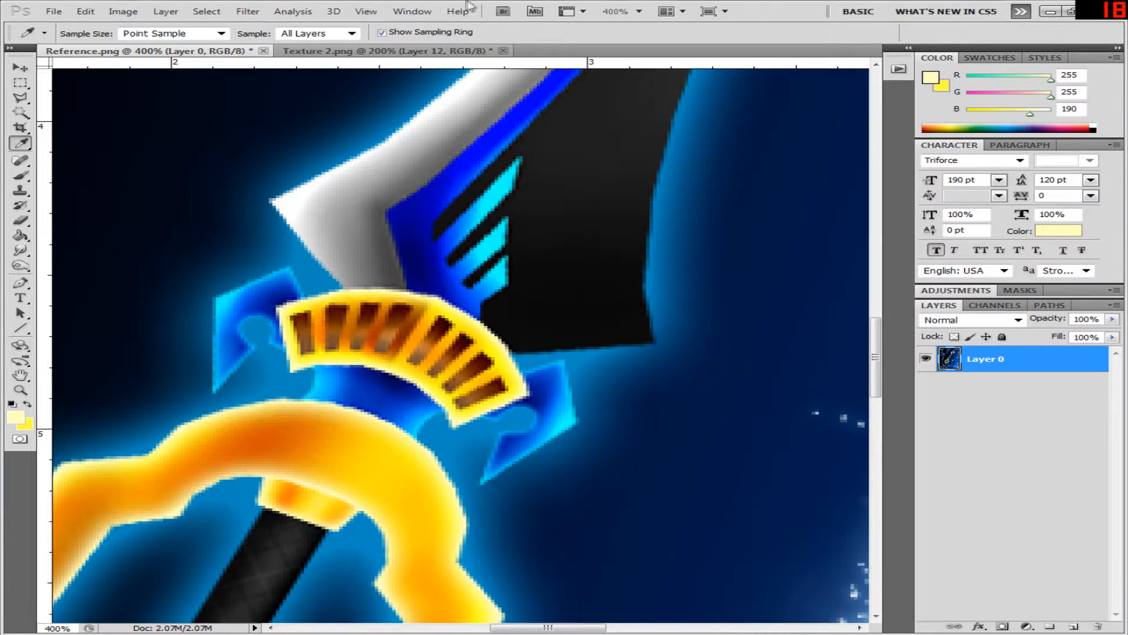
{"action": "left_click", "coordinate": [411, 51]}
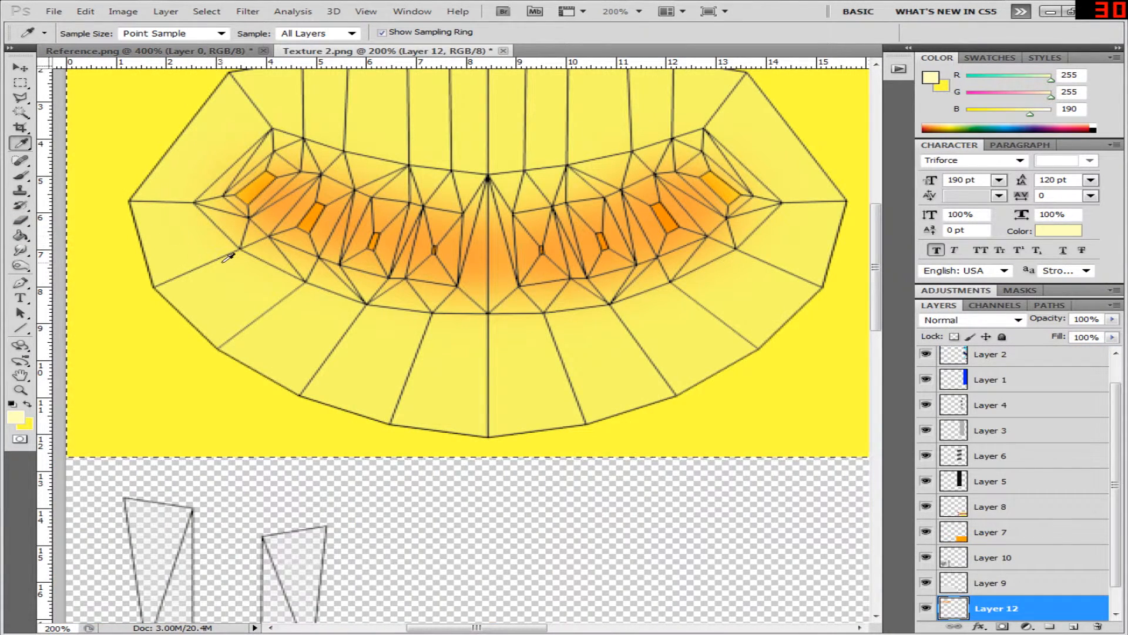
- Brush pale yellow around the outer edge of the fan-shaped wireframe, leaving yellow beside the orange band, then deselect
{"action": "scroll", "coordinate": [235, 258], "scroll_direction": "down", "scroll_amount": 2}
{"action": "scroll", "coordinate": [238, 264], "scroll_direction": "up", "scroll_amount": 3}
{"action": "key", "text": "super"}
{"action": "key", "text": "super"}
{"action": "scroll", "coordinate": [522, 213], "scroll_direction": "down", "scroll_amount": 4}
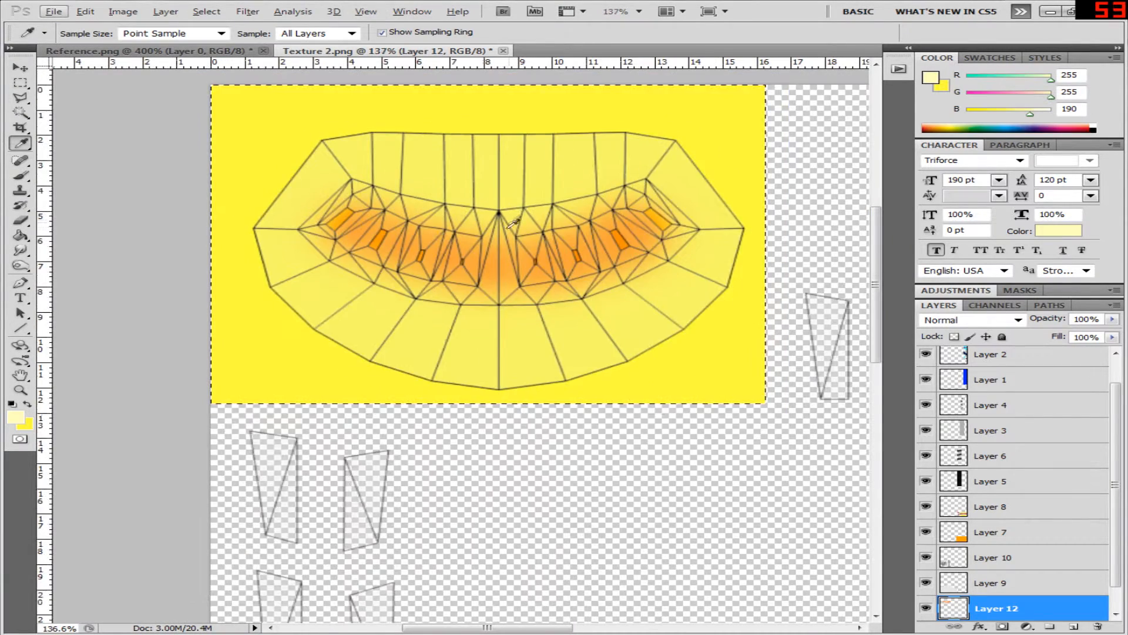
{"action": "scroll", "coordinate": [156, 233], "scroll_direction": "up", "scroll_amount": 3}
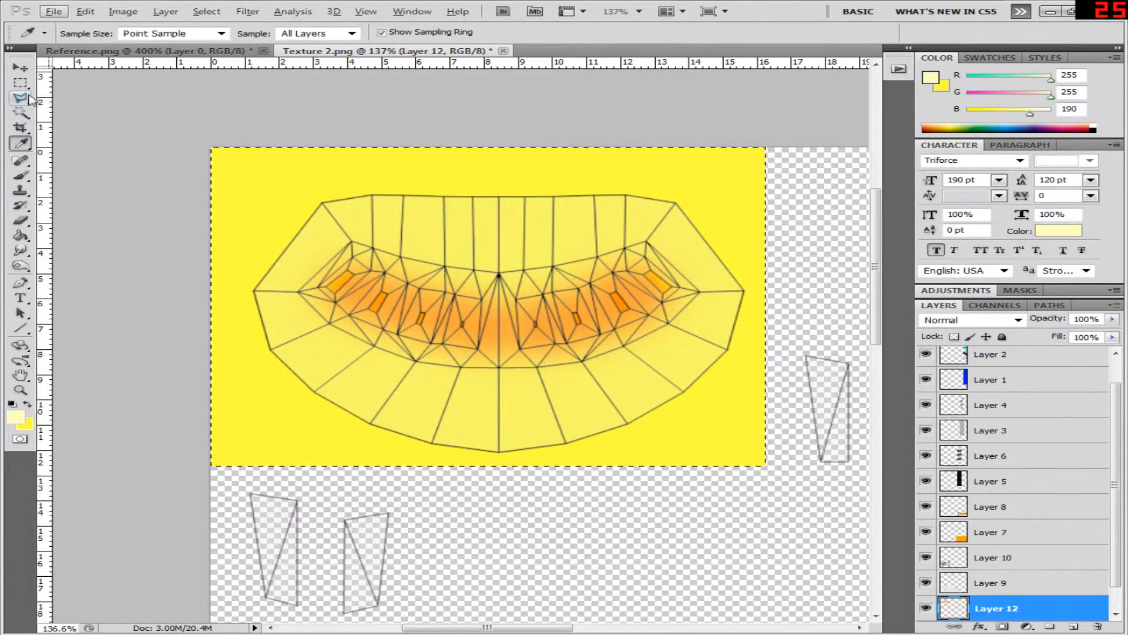
{"action": "left_click", "coordinate": [20, 175]}
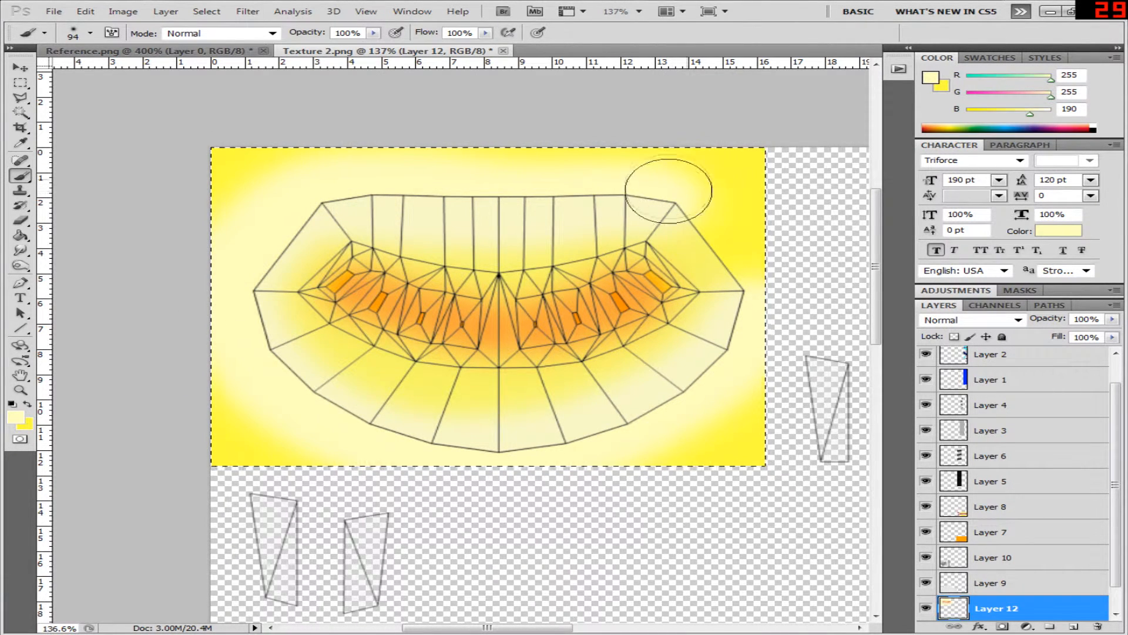
{"action": "left_click", "coordinate": [20, 83]}
- Sample the dark reddish brown of a guard slot in Reference.png as foreground colour and return to Texture 2.png
{"action": "scroll", "coordinate": [403, 415], "scroll_direction": "down", "scroll_amount": 6}
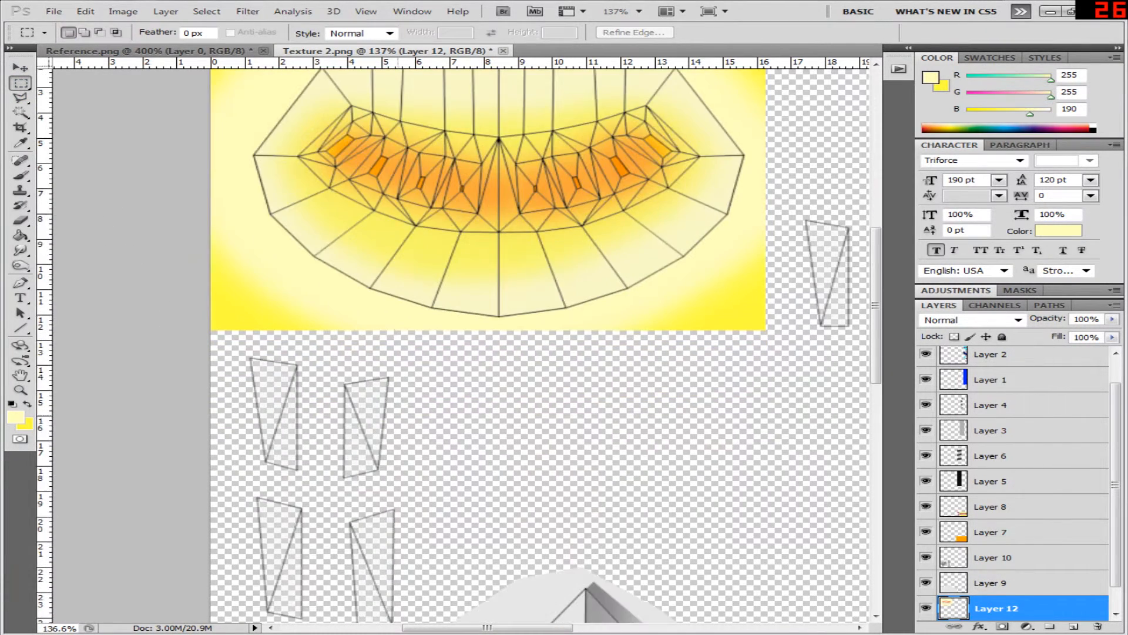
{"action": "scroll", "coordinate": [458, 346], "scroll_direction": "down", "scroll_amount": 2}
{"action": "scroll", "coordinate": [458, 347], "scroll_direction": "up", "scroll_amount": 3}
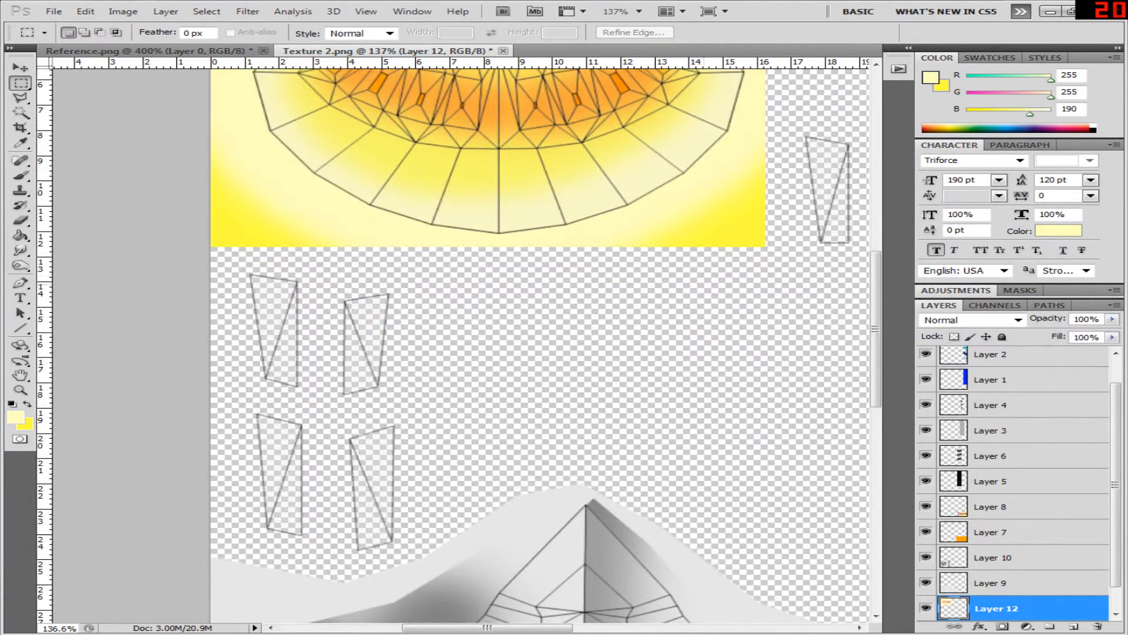
{"action": "left_click", "coordinate": [220, 52]}
{"action": "left_click", "coordinate": [20, 142]}
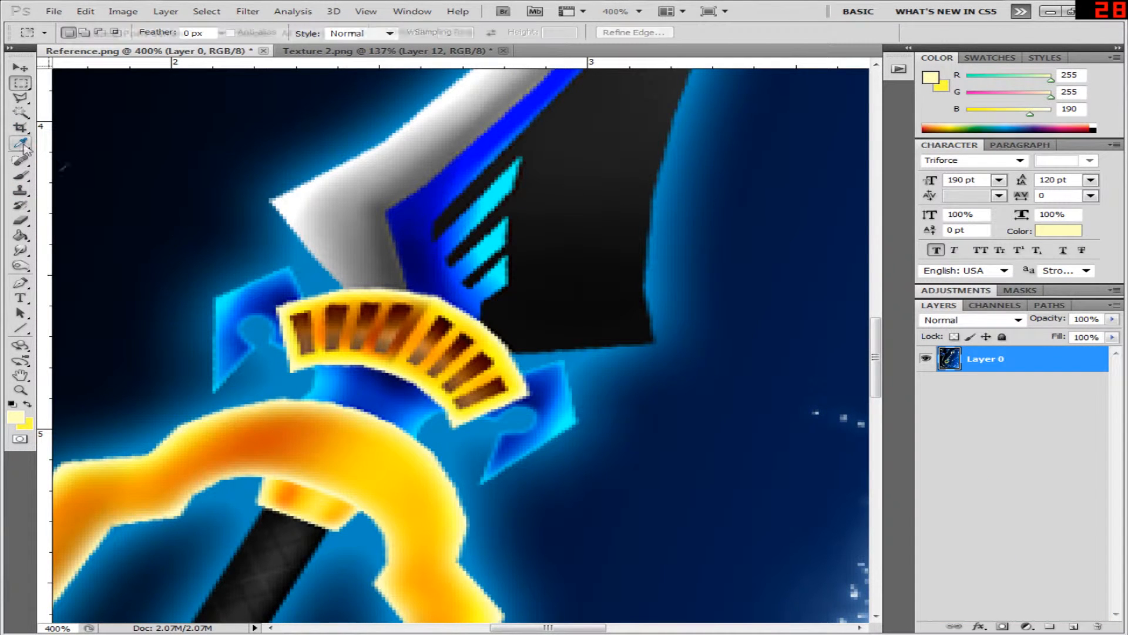
{"action": "left_click", "coordinate": [322, 308]}
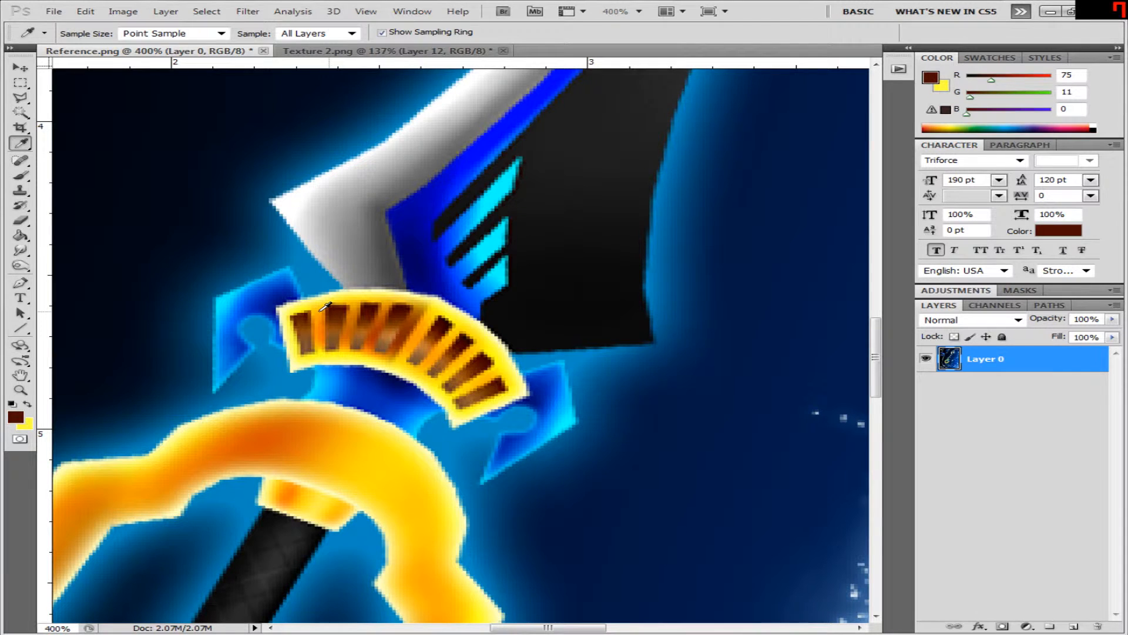
{"action": "left_click", "coordinate": [402, 51]}
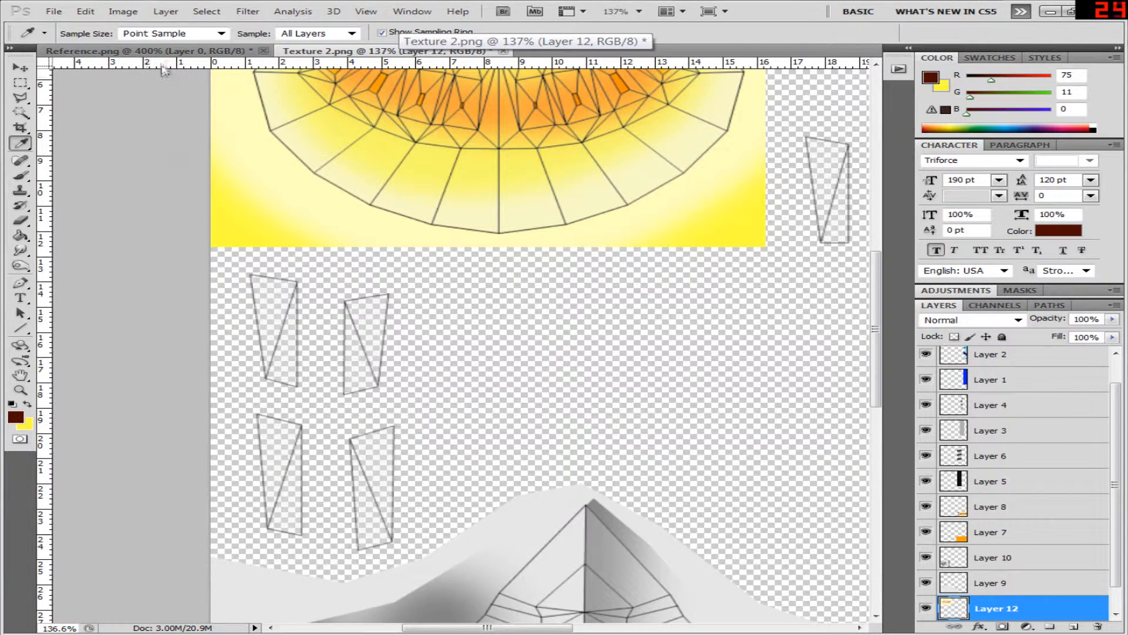
- In Reference.png, swap the dark brown to background, sample a lighter brown from a guard slot as foreground, and return to Texture 2.png
{"action": "left_click", "coordinate": [149, 51]}
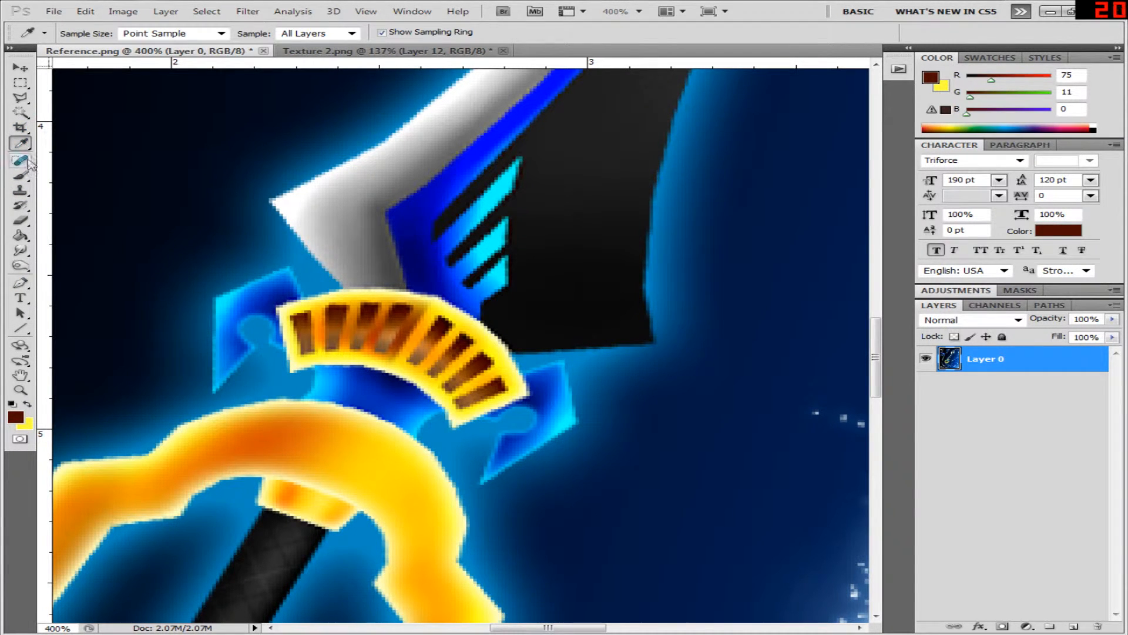
{"action": "left_click", "coordinate": [27, 404]}
{"action": "left_click_drag", "start_coordinate": [338, 342], "coordinate": [344, 278]}
{"action": "left_click", "coordinate": [385, 51]}
{"action": "left_click_drag", "start_coordinate": [459, 628], "coordinate": [499, 629]}
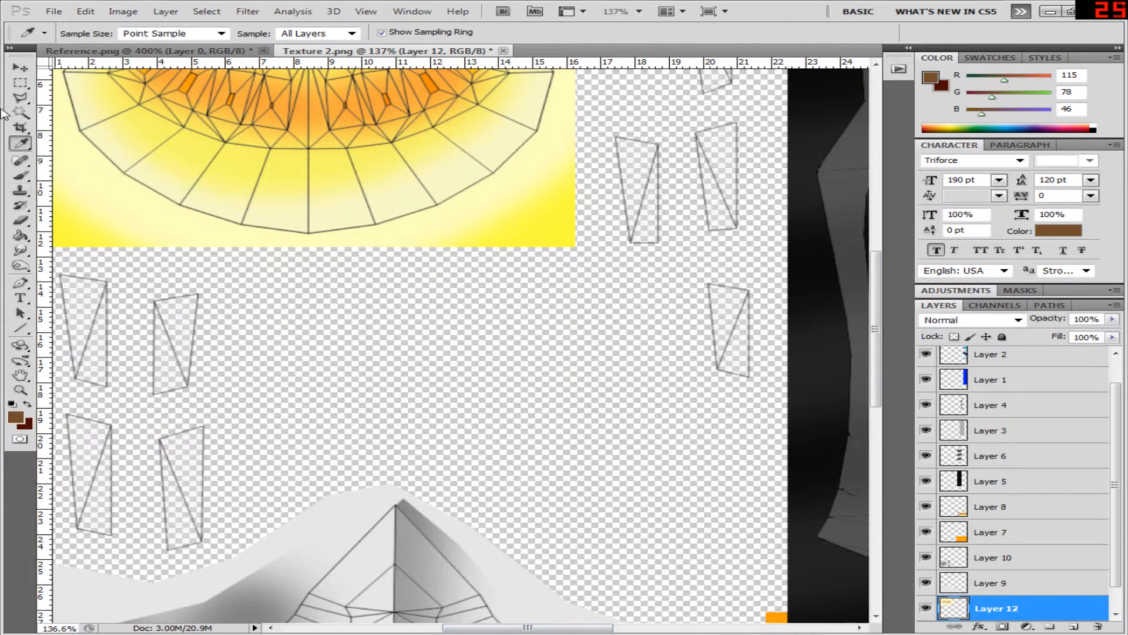
- Marquee-select a wide strip over the upper row of wedge shapes, fill it with a vertical dark-to-light brown gradient, and deselect
{"action": "key", "text": "m"}
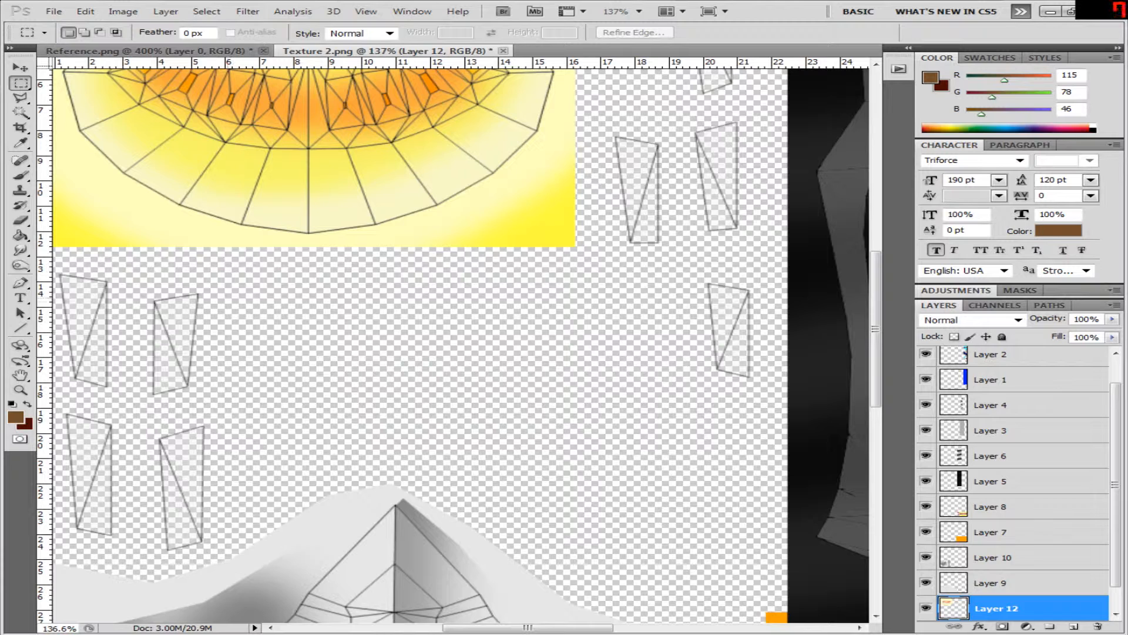
{"action": "scroll", "coordinate": [217, 308], "scroll_direction": "down", "scroll_amount": 5}
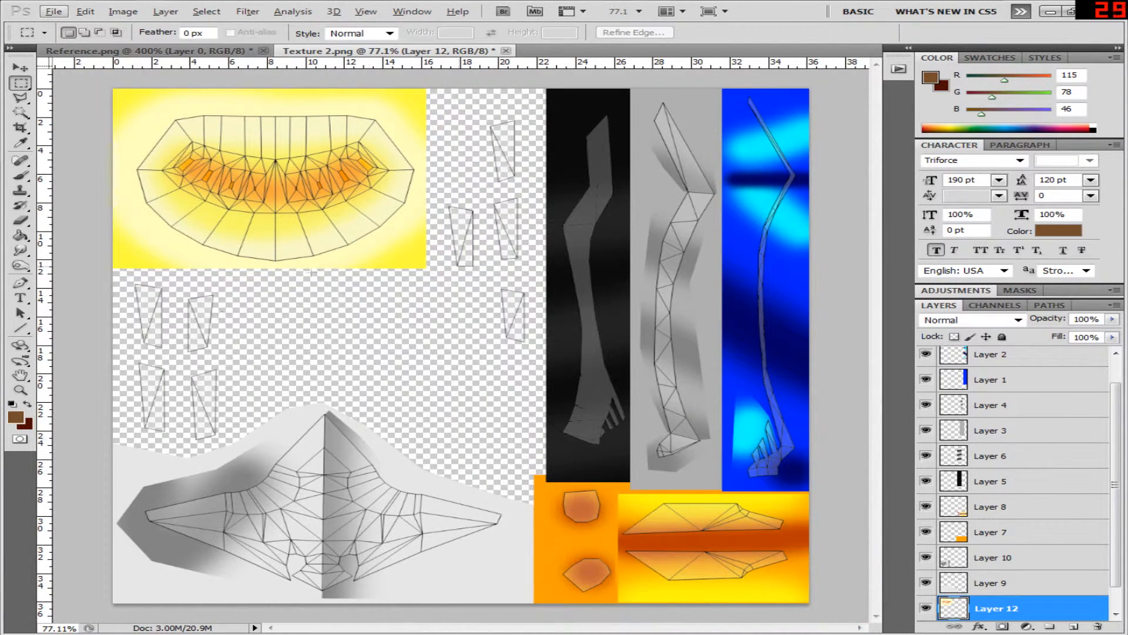
{"action": "left_click_drag", "start_coordinate": [118, 283], "coordinate": [540, 358]}
{"action": "left_click_drag", "start_coordinate": [20, 235], "coordinate": [88, 234]}
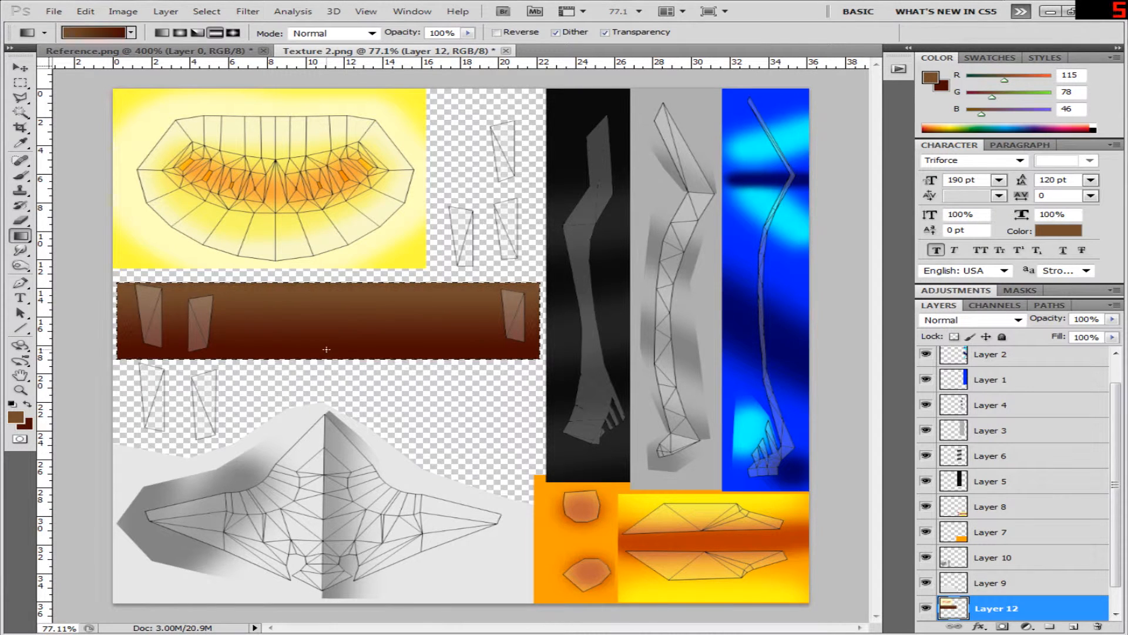
{"action": "left_click", "coordinate": [193, 52]}
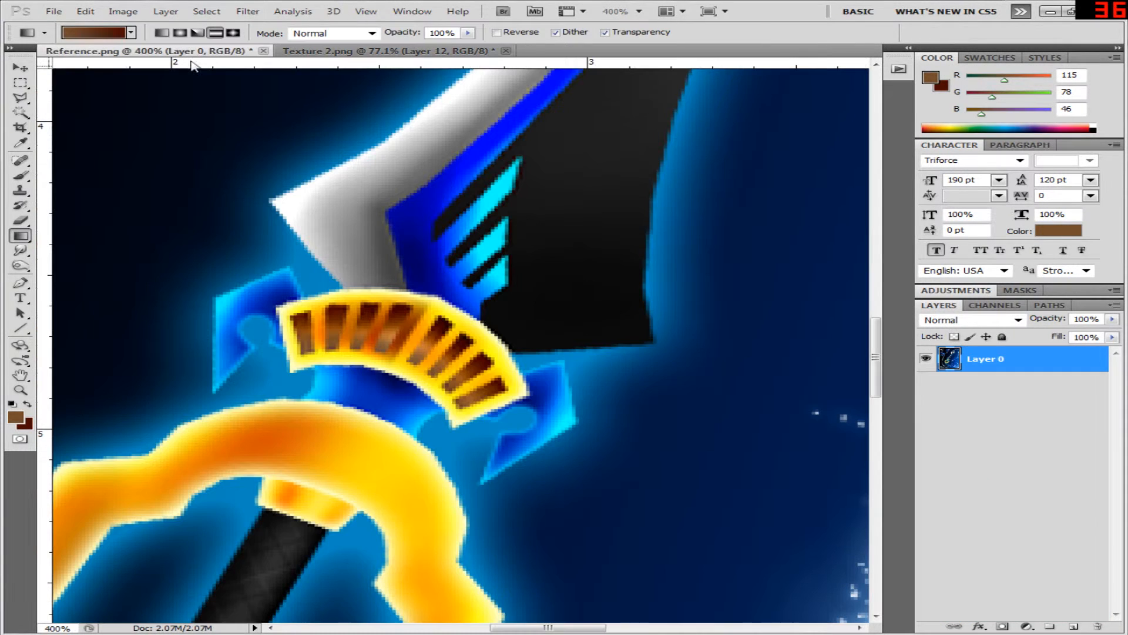
{"action": "left_click", "coordinate": [379, 51]}
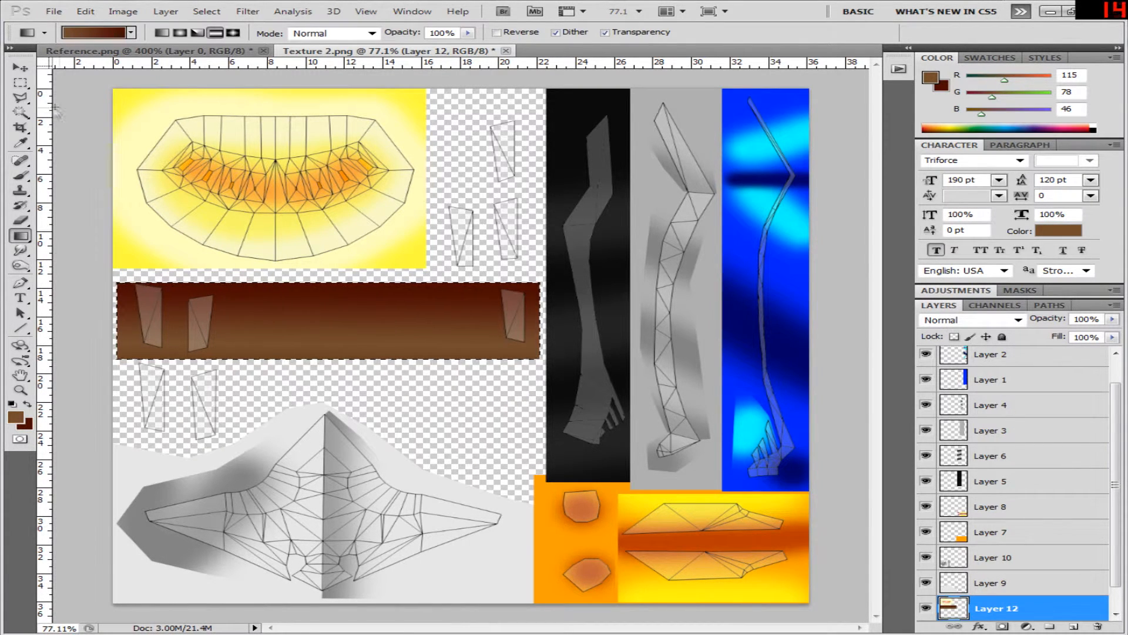
{"action": "left_click", "coordinate": [21, 83]}
- Add a new layer and move it below Layer 11 to the bottom of the layer stack
{"action": "scroll", "coordinate": [999, 558], "scroll_direction": "down", "scroll_amount": 1}
{"action": "left_click", "coordinate": [965, 605]}
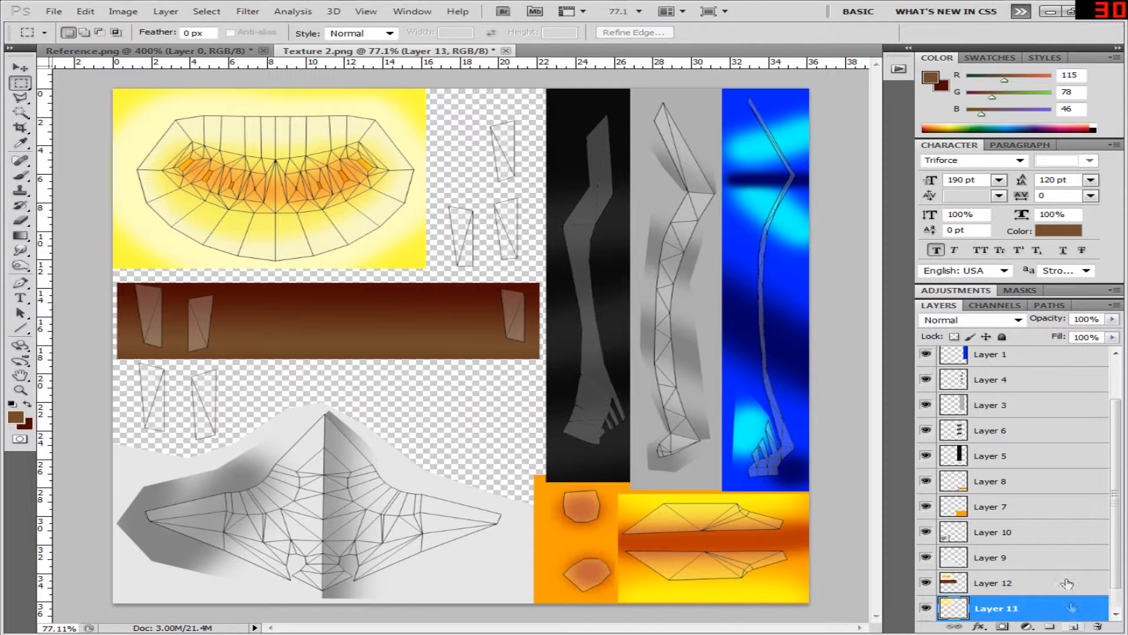
{"action": "left_click", "coordinate": [1073, 625]}
{"action": "left_click_drag", "start_coordinate": [1005, 585], "coordinate": [1001, 616]}
{"action": "left_click_drag", "start_coordinate": [1001, 623], "coordinate": [998, 620]}
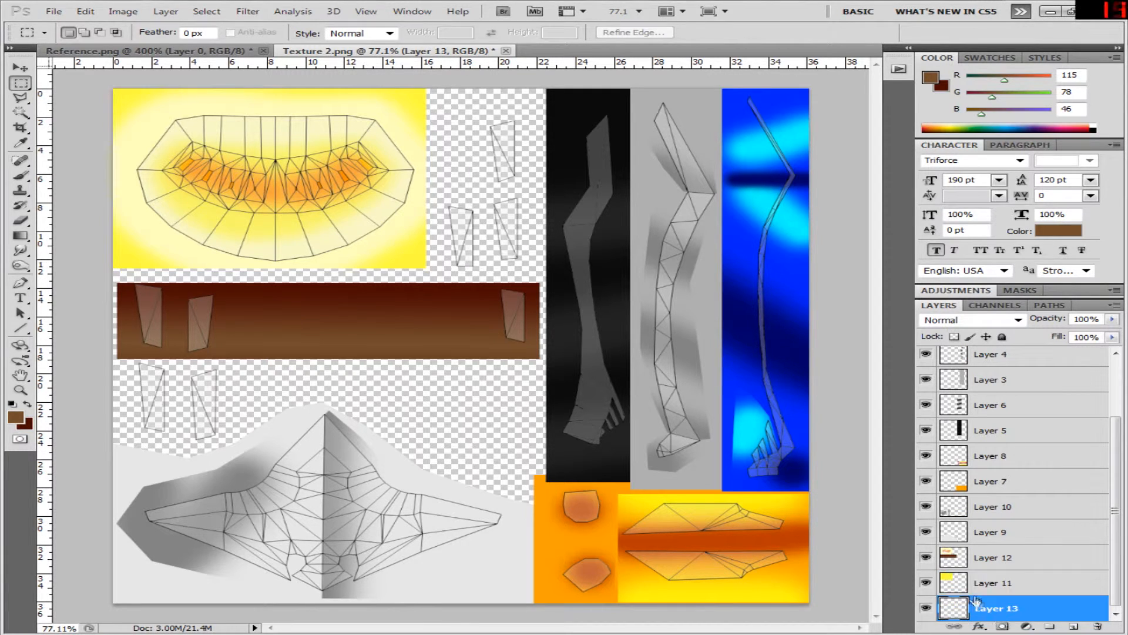
- Select Layer 11, sample yellow from the fan panel's corner as foreground colour, and choose the Paint Bucket tool
{"action": "left_click", "coordinate": [964, 585]}
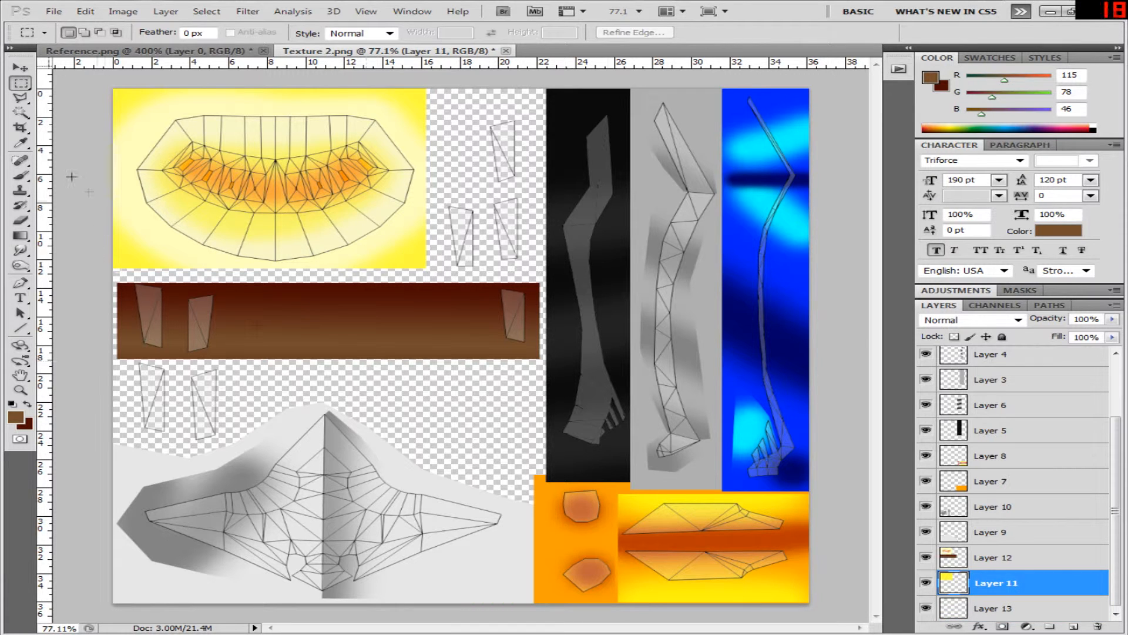
{"action": "left_click", "coordinate": [21, 143]}
{"action": "left_click", "coordinate": [133, 249]}
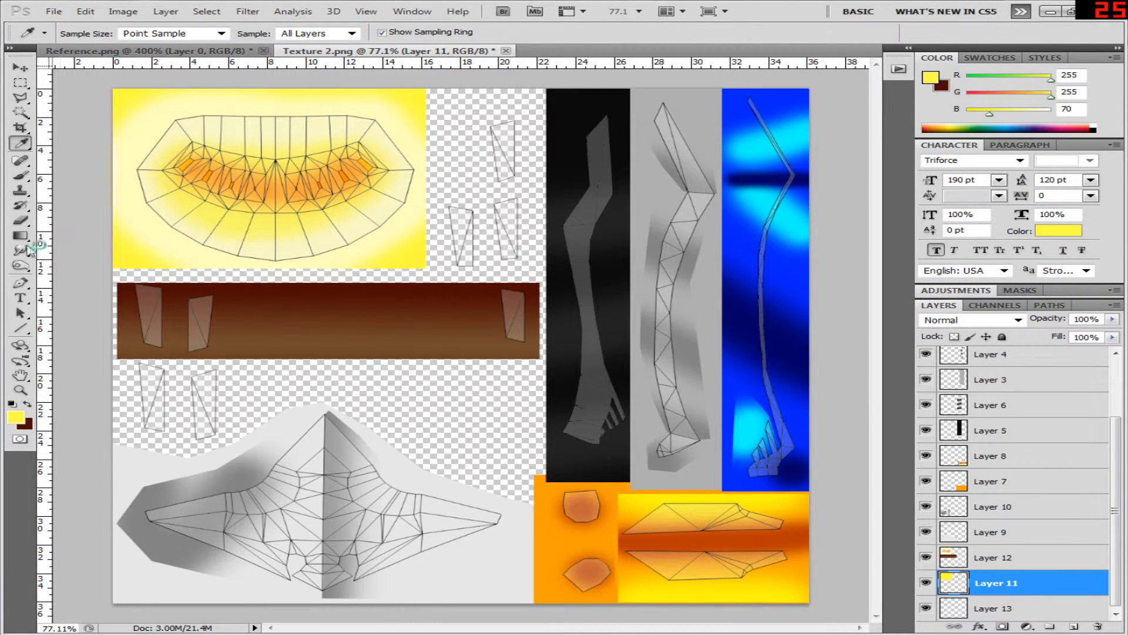
{"action": "right_click", "coordinate": [21, 235]}
{"action": "left_click", "coordinate": [77, 247]}
{"action": "left_click", "coordinate": [398, 395]}
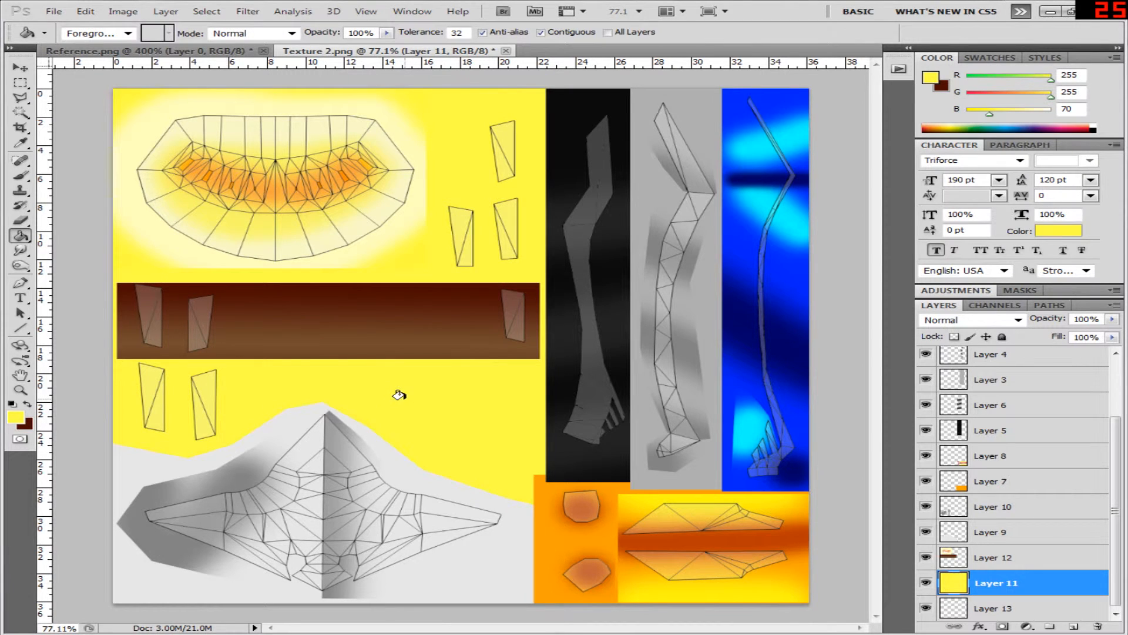
{"action": "left_click", "coordinate": [927, 583]}
{"action": "key", "text": "ctrl+z"}
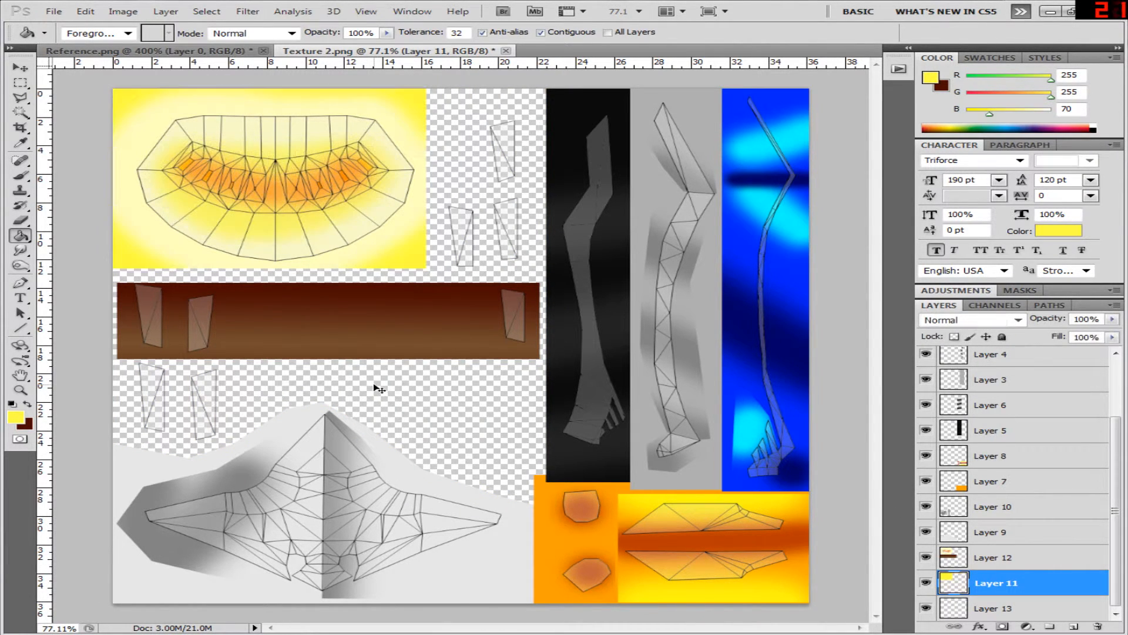
- Fill the bottom layer, Layer 13, with the sampled yellow and switch to the Rectangular Marquee tool
{"action": "left_click", "coordinate": [951, 611]}
{"action": "left_click", "coordinate": [481, 405]}
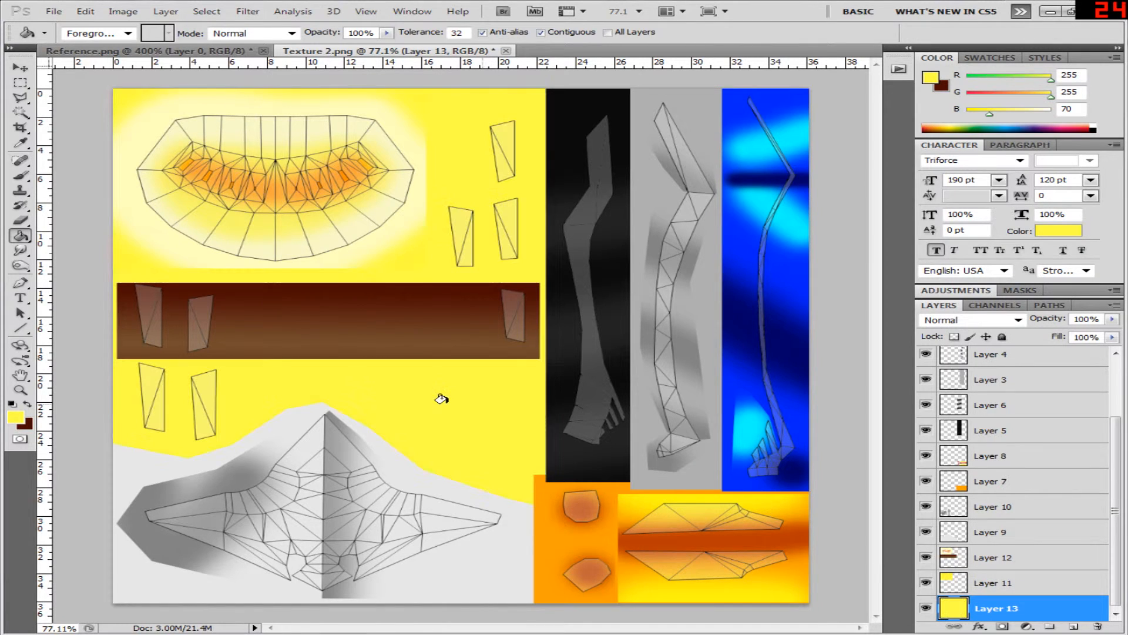
{"action": "left_click", "coordinate": [20, 67]}
{"action": "left_click", "coordinate": [20, 82]}
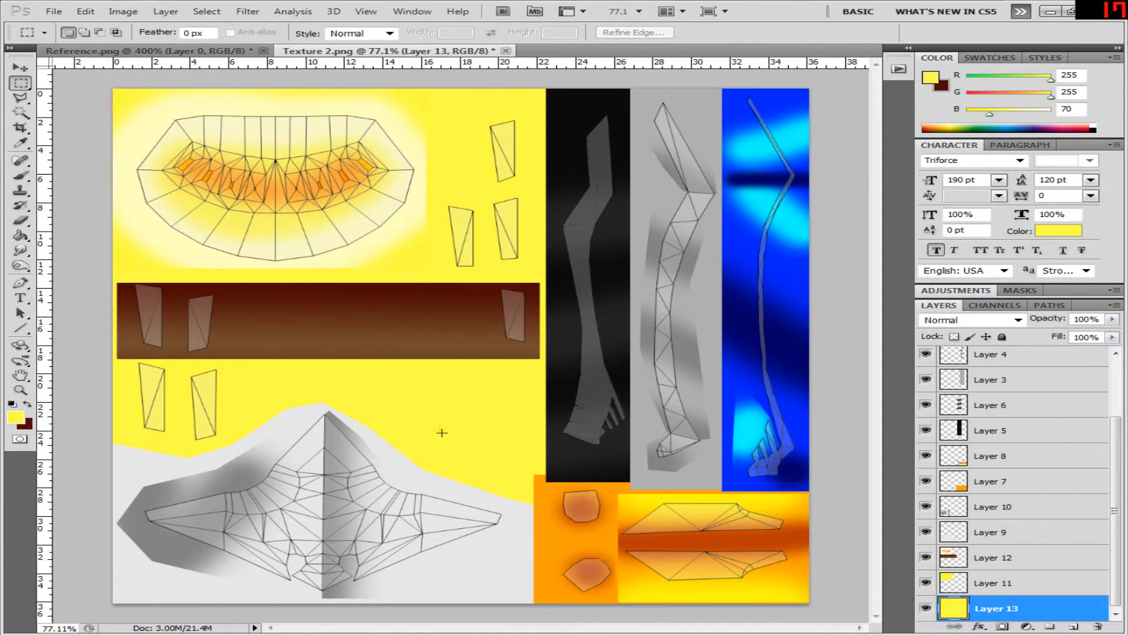
- Toggle the Master wireframe layer's visibility to compare the texture with and without it, and leave the layer hidden
{"action": "scroll", "coordinate": [993, 411], "scroll_direction": "up", "scroll_amount": 2}
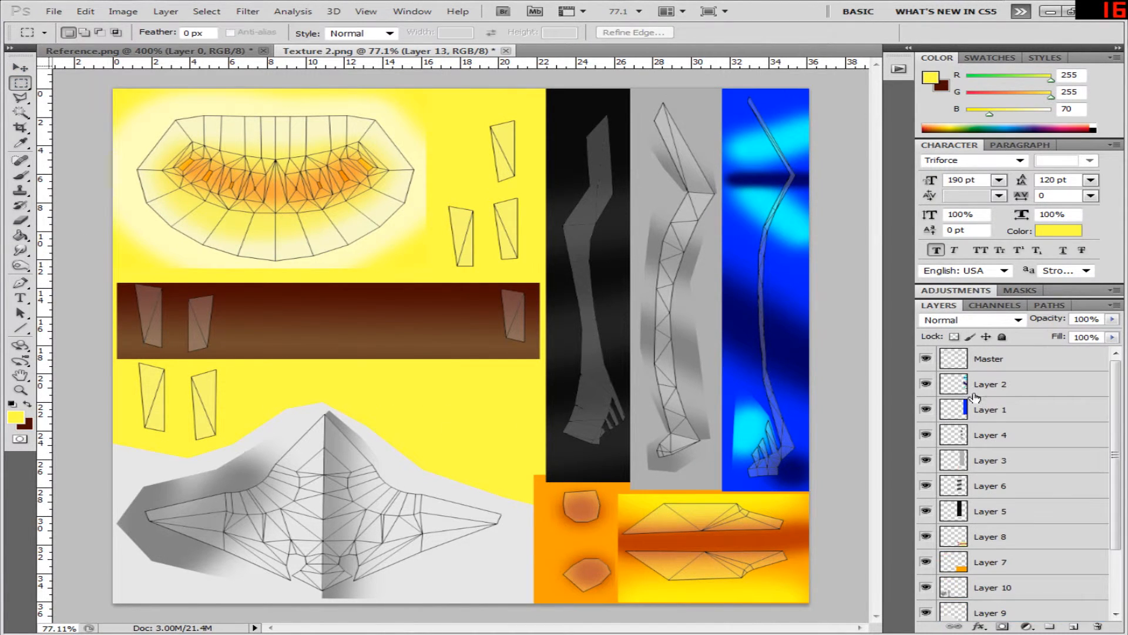
{"action": "left_click", "coordinate": [925, 359]}
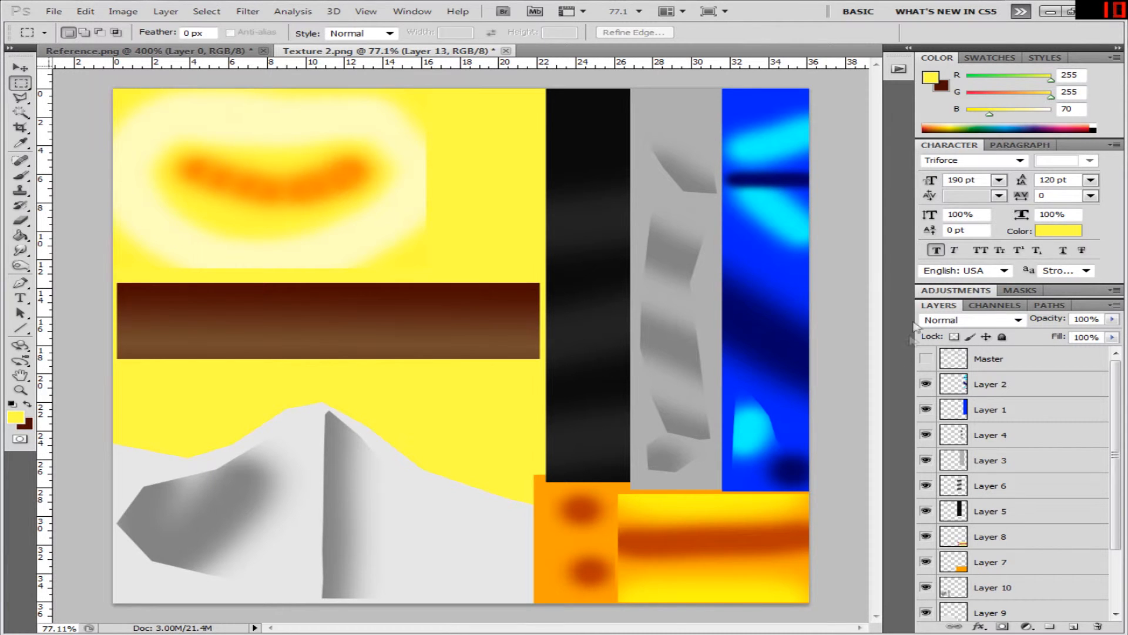
{"action": "left_click", "coordinate": [926, 358]}
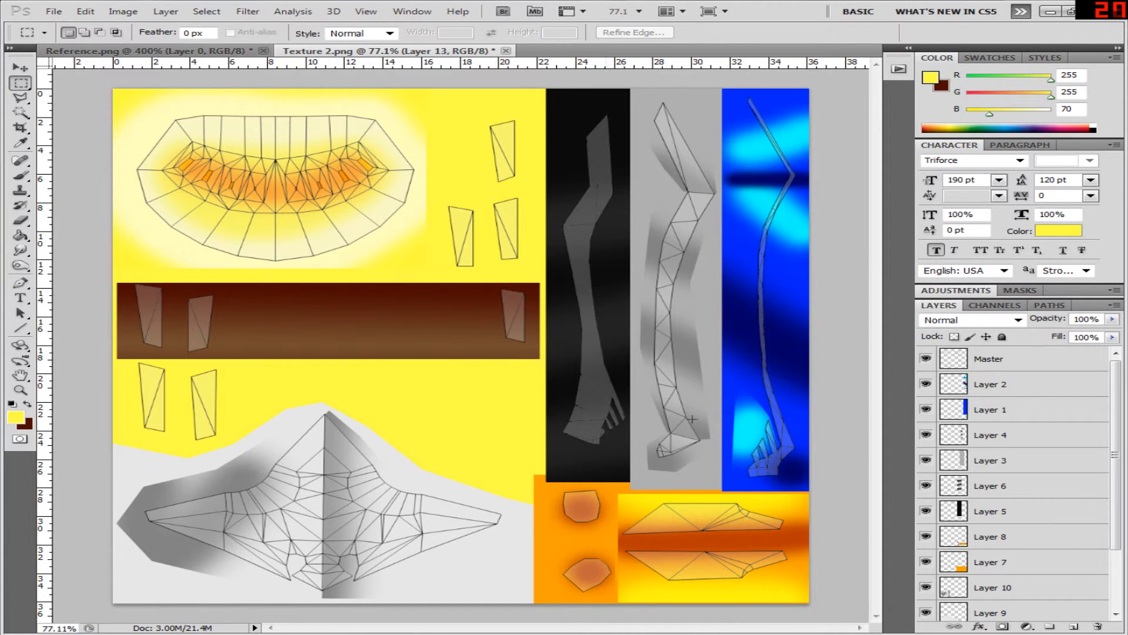
{"action": "left_click", "coordinate": [926, 359]}
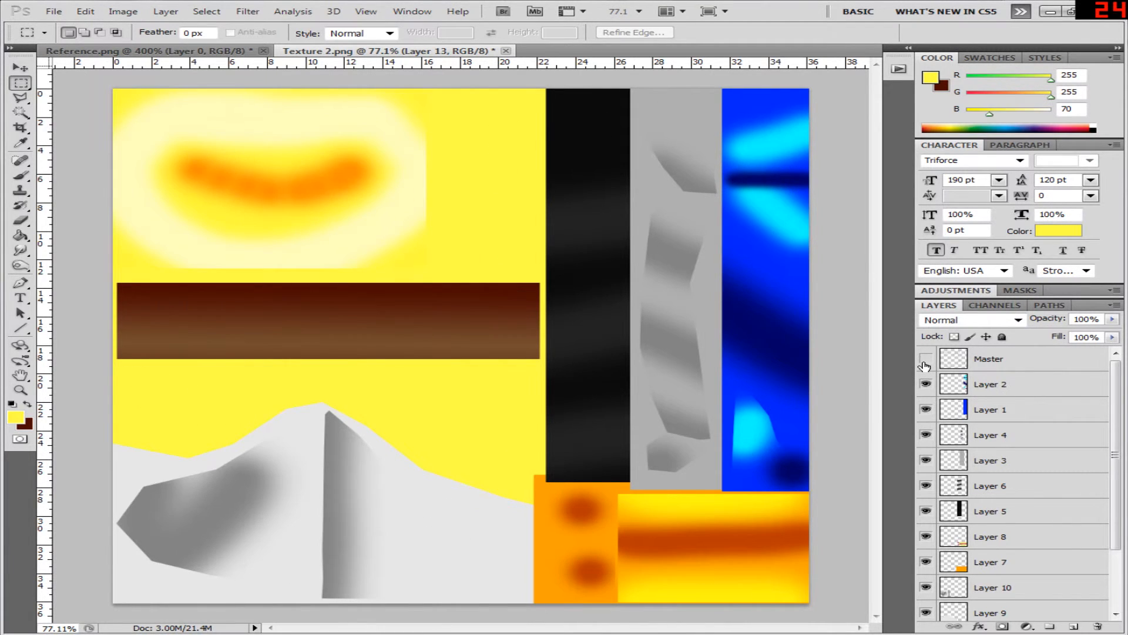
{"action": "left_click", "coordinate": [925, 360]}
{"action": "left_click", "coordinate": [922, 360]}
- Save the layered texture document in Photoshop format using Save As
{"action": "left_click", "coordinate": [53, 11]}
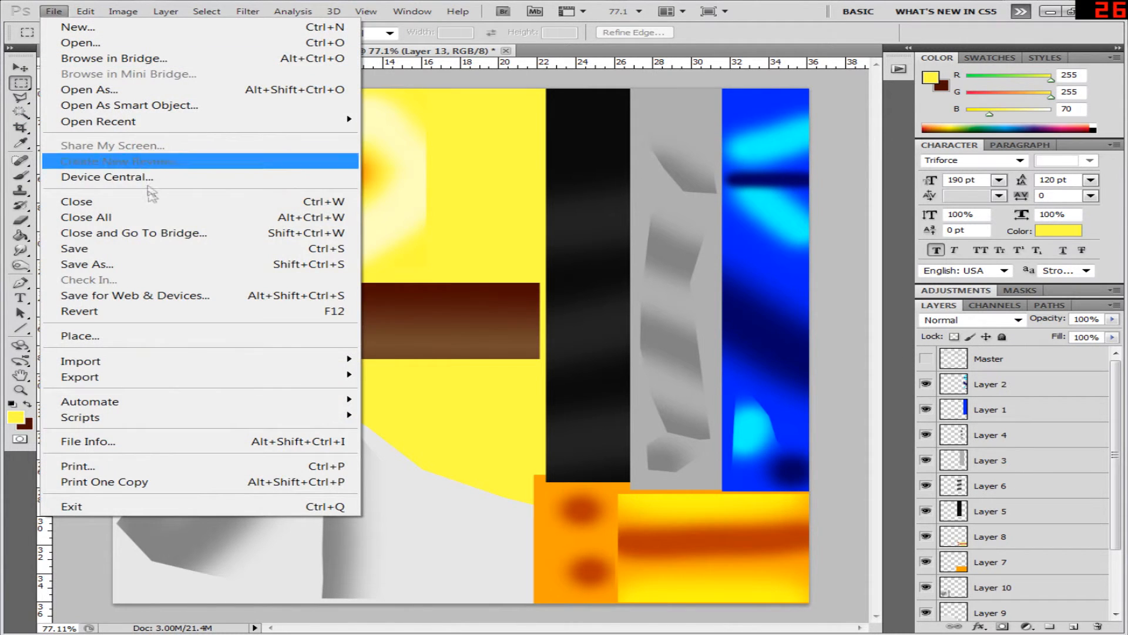
{"action": "left_click", "coordinate": [146, 267]}
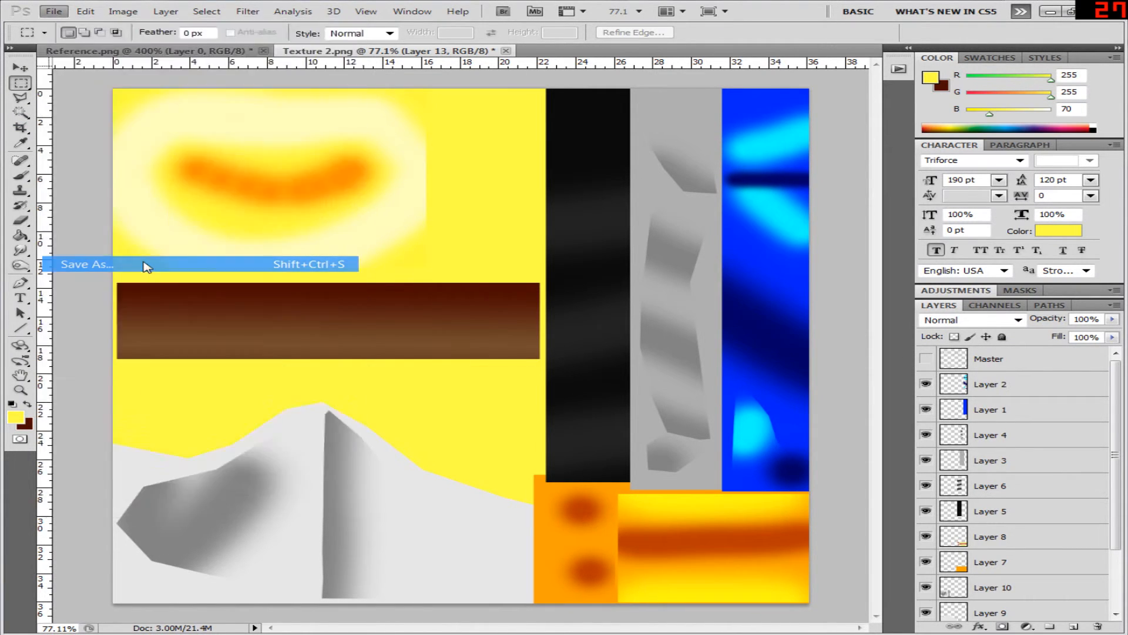
{"action": "left_click", "coordinate": [1056, 418]}
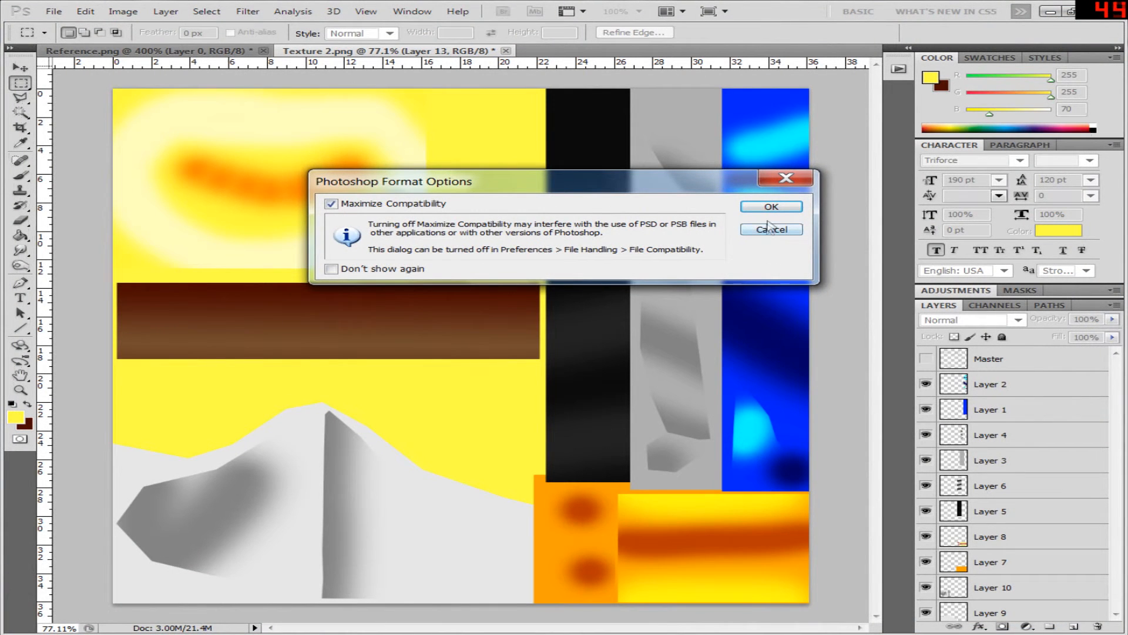